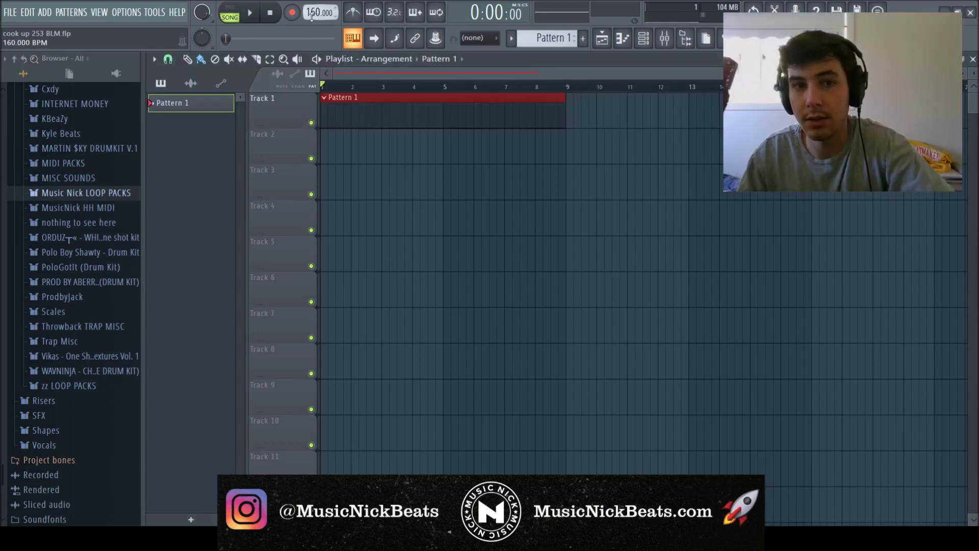
Set the project tempo to 138 BPM and load the Major Bepop scale from the Scales folder onto the Sampler channel.
scroll(312, 14, "down", 4)
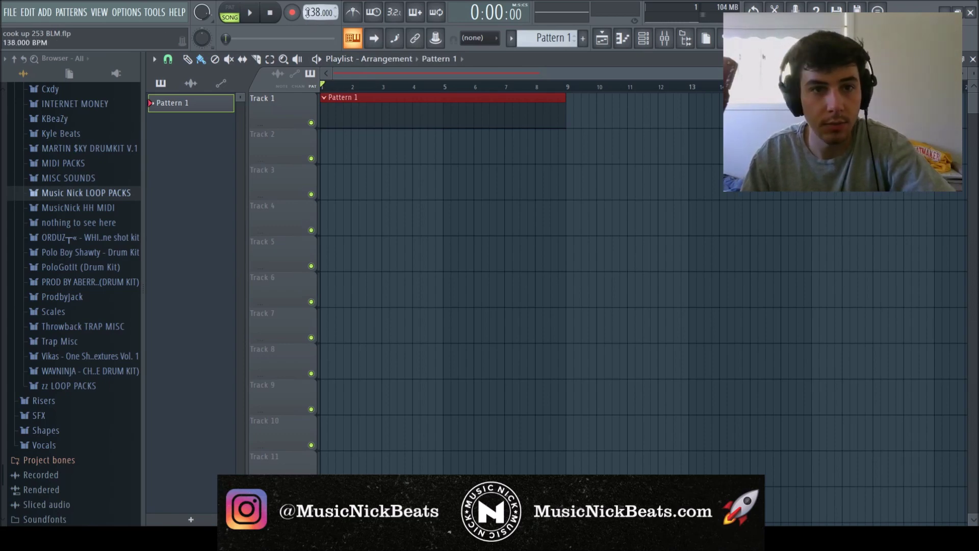
key("F6")
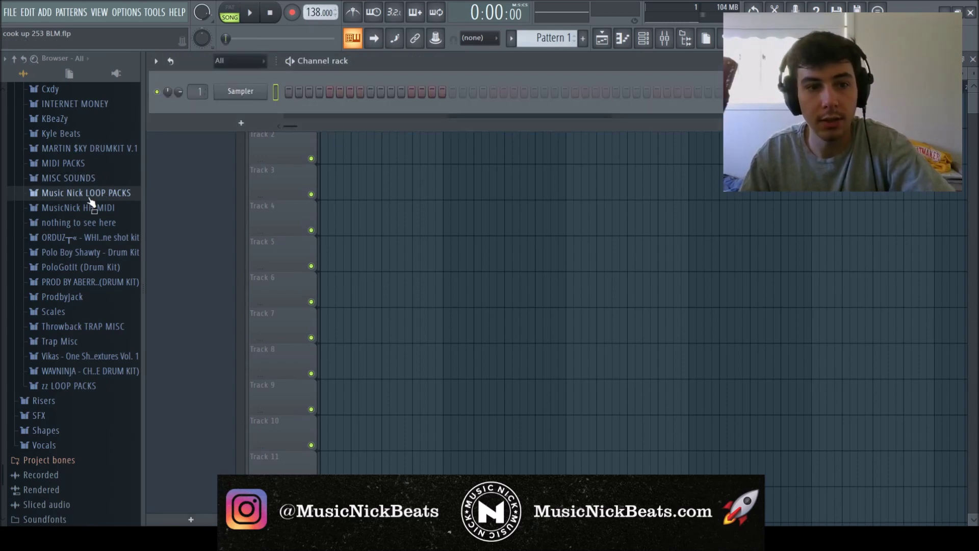
left_click(60, 312)
scroll(63, 318, "down", 1)
left_click_drag(68, 255, 259, 92)
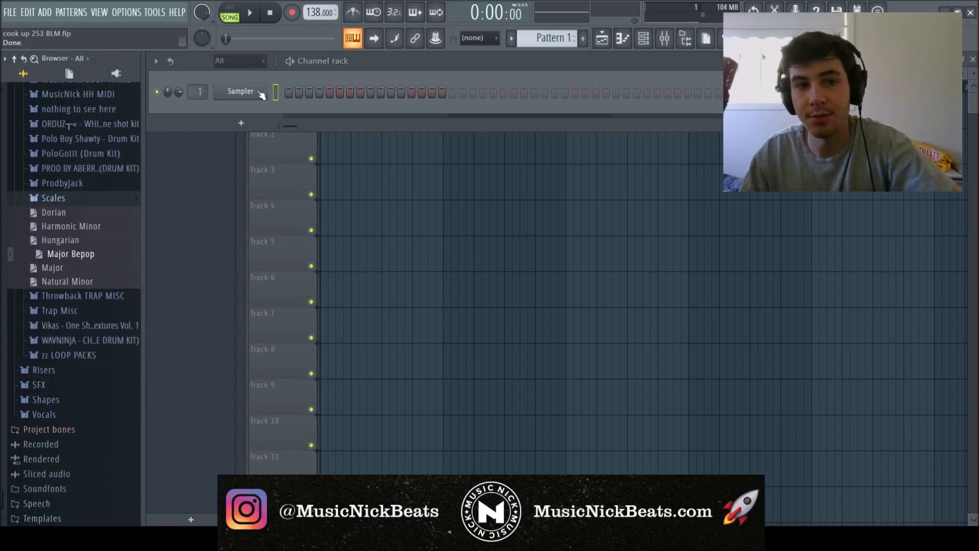
key("ctrl+z")
scroll(510, 181, "down", 5)
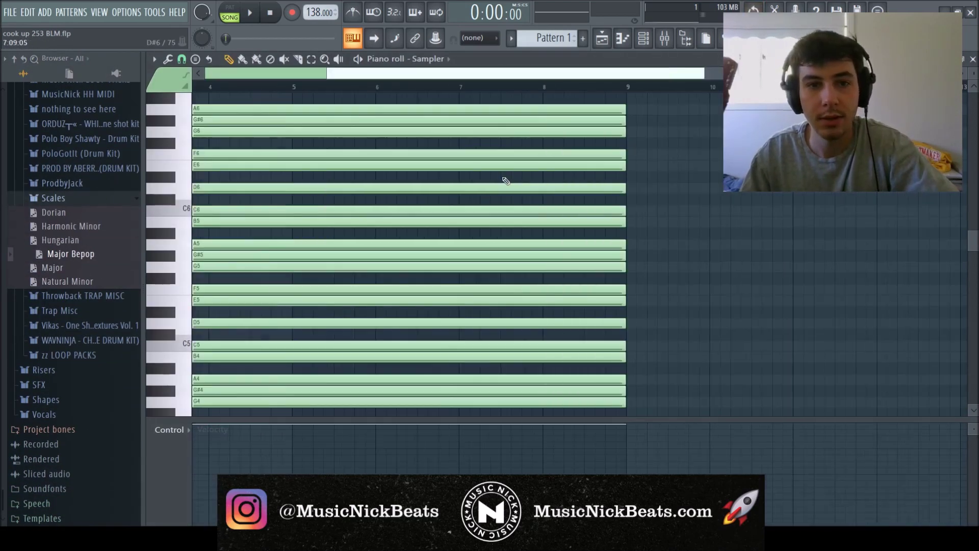
left_click(973, 58)
left_click(136, 197)
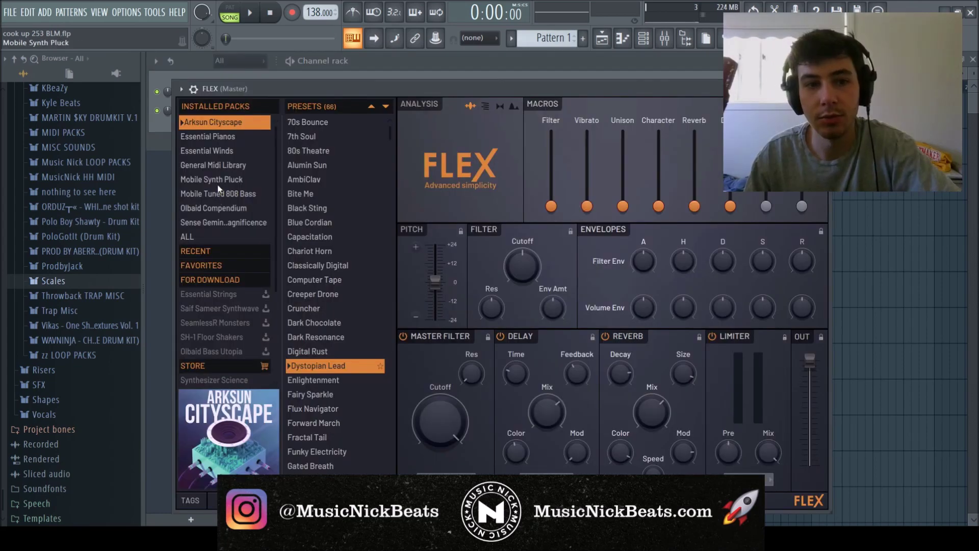
In FLEX, load the Synpluck Blip preset from the Mobile Synth Pluck pack and turn off its delay and reverb.
left_click(218, 185)
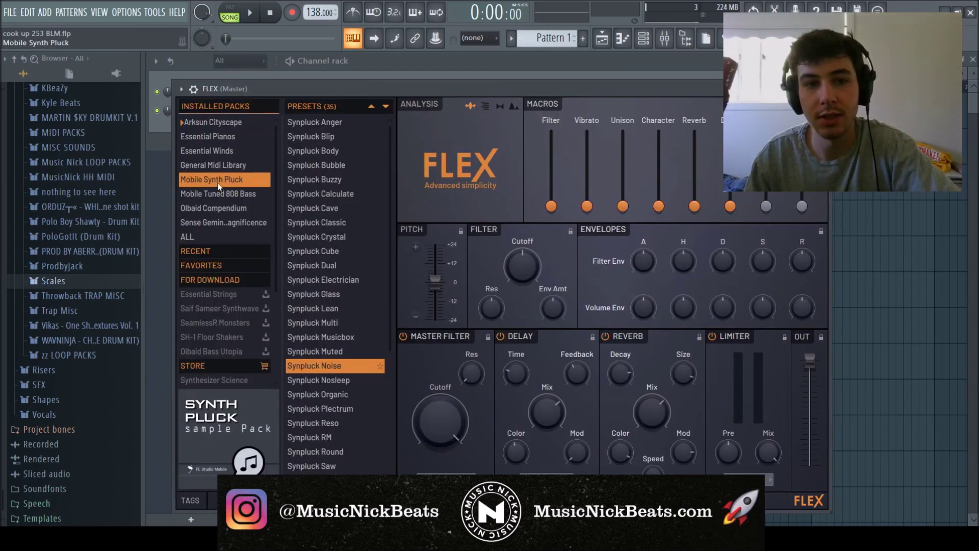
scroll(341, 209, "down", 3)
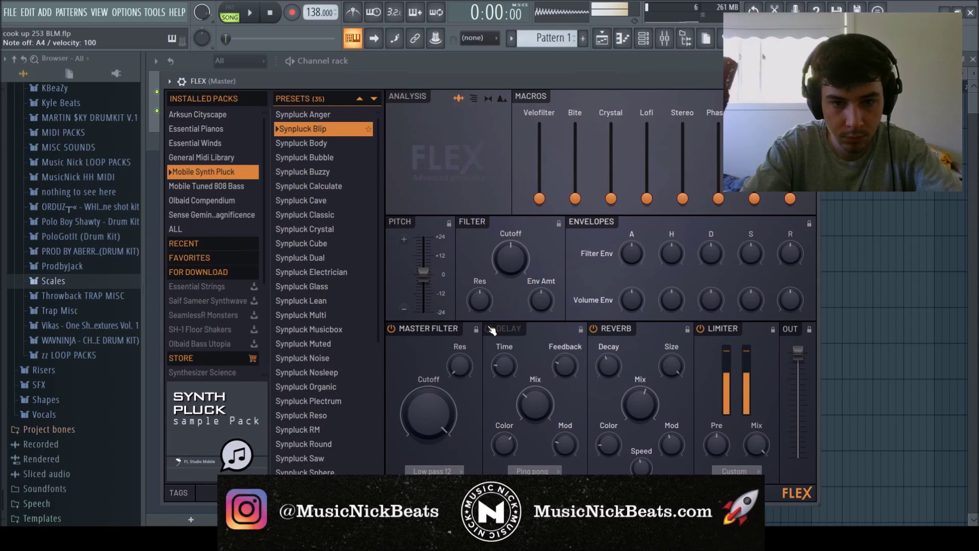
left_click(594, 329)
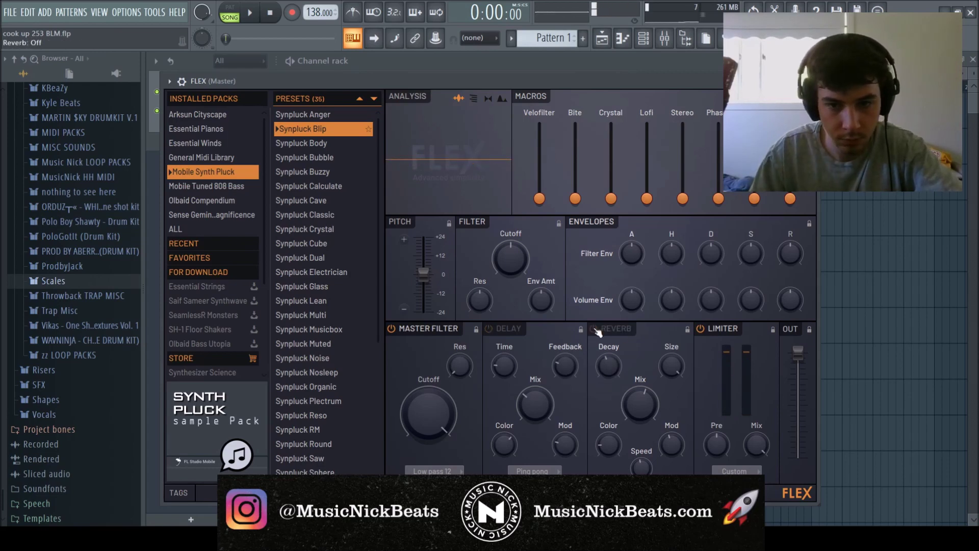
key("Escape")
Open the piano roll for FLEX and place three short C5 notes on steps 1, 4 and 7 of bar 1.
key("F9")
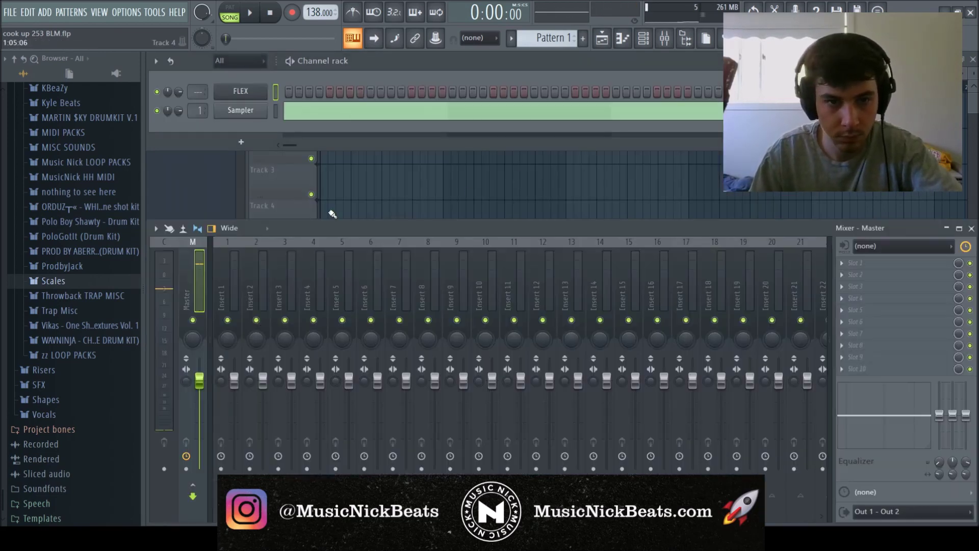
key("F7")
key("space")
left_click(227, 335)
left_click(258, 335)
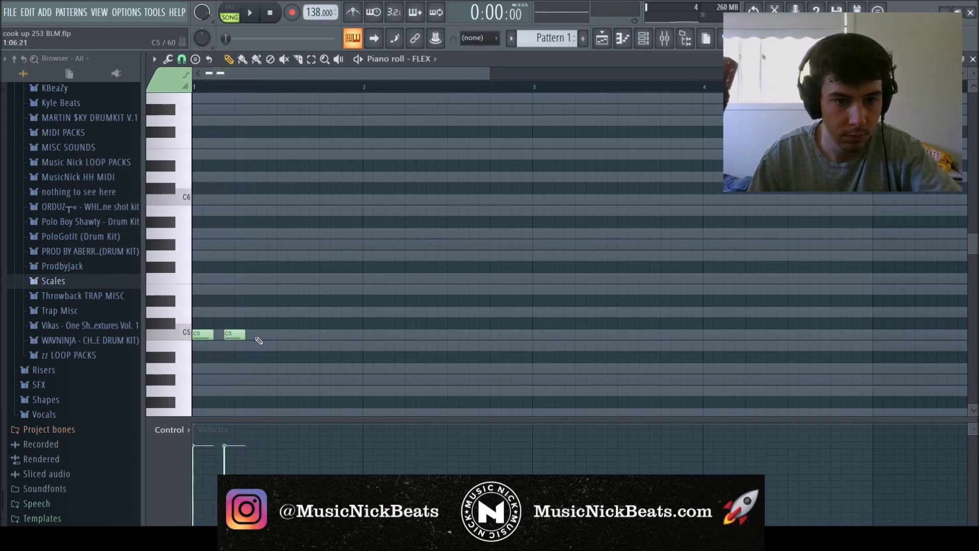
Add G4 notes on steps 11 and 13 and an A4 note on step 15 of bar 1, checking with playback.
scroll(280, 316, "down", 3)
left_click(297, 312)
left_click_drag(295, 312, 296, 324)
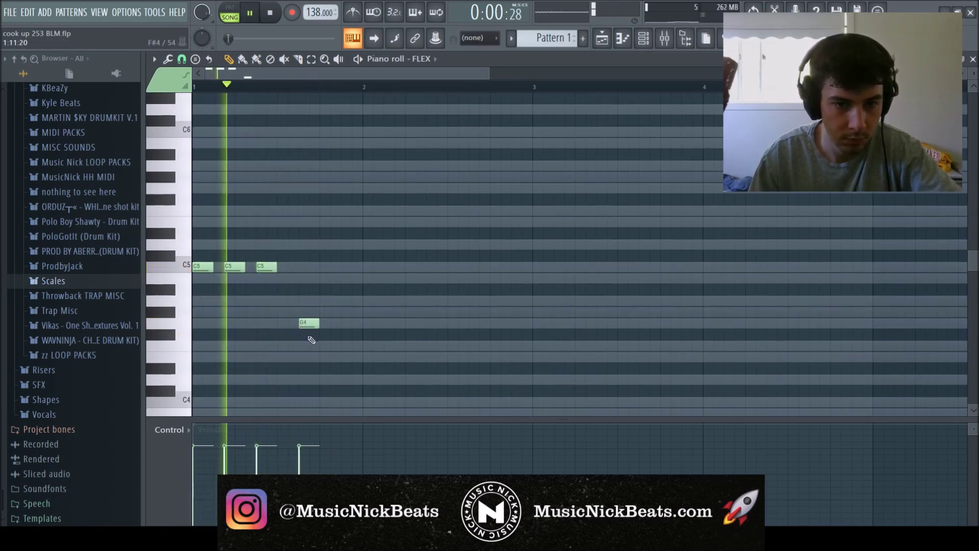
left_click(329, 323)
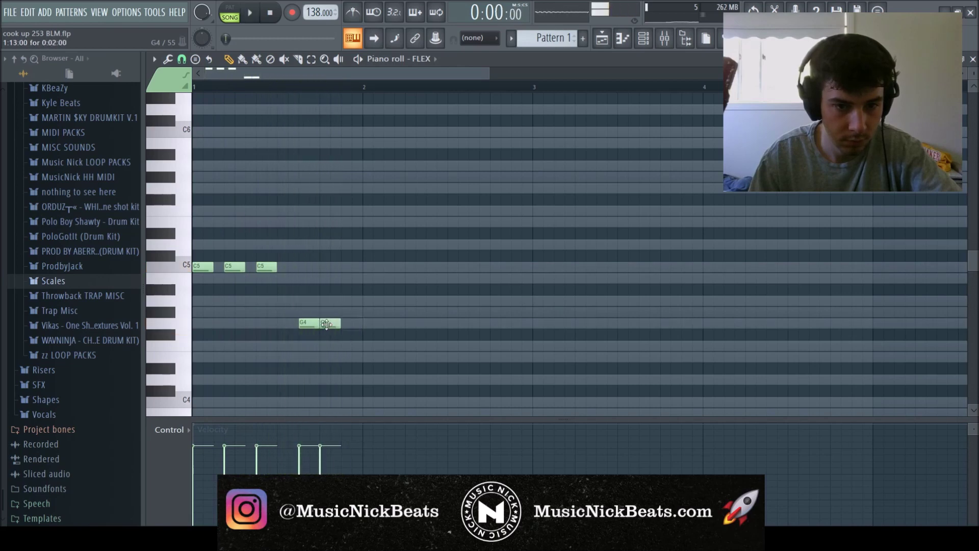
key("space")
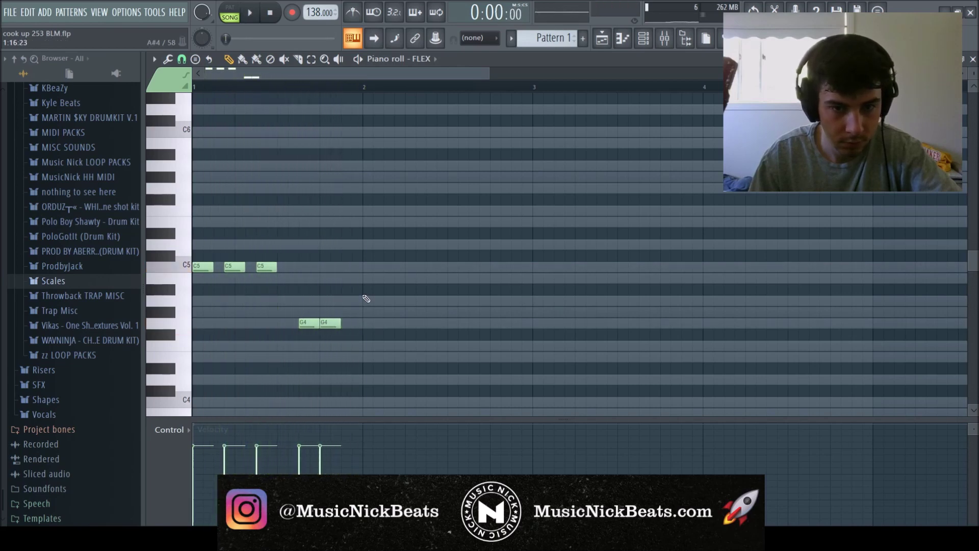
scroll(337, 324, "up", 1)
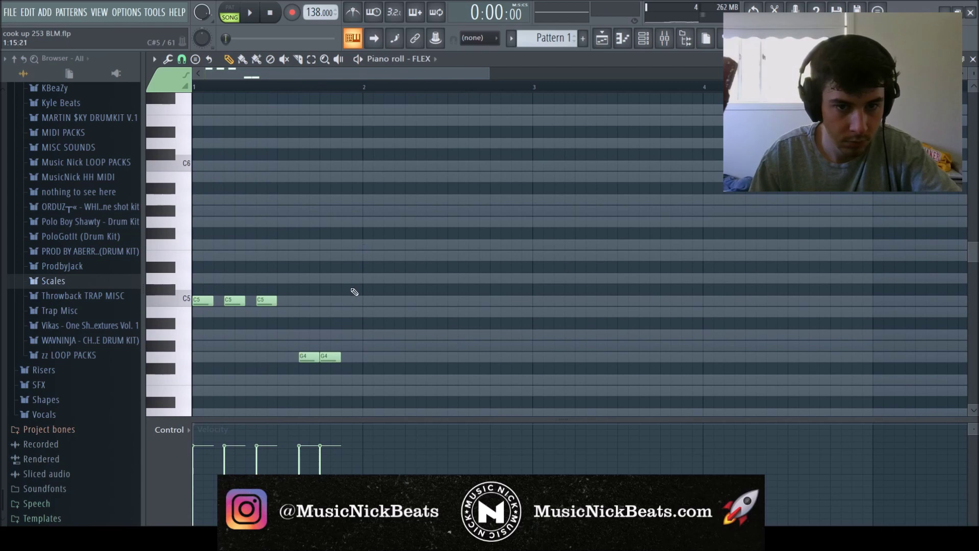
left_click(344, 335)
key("space")
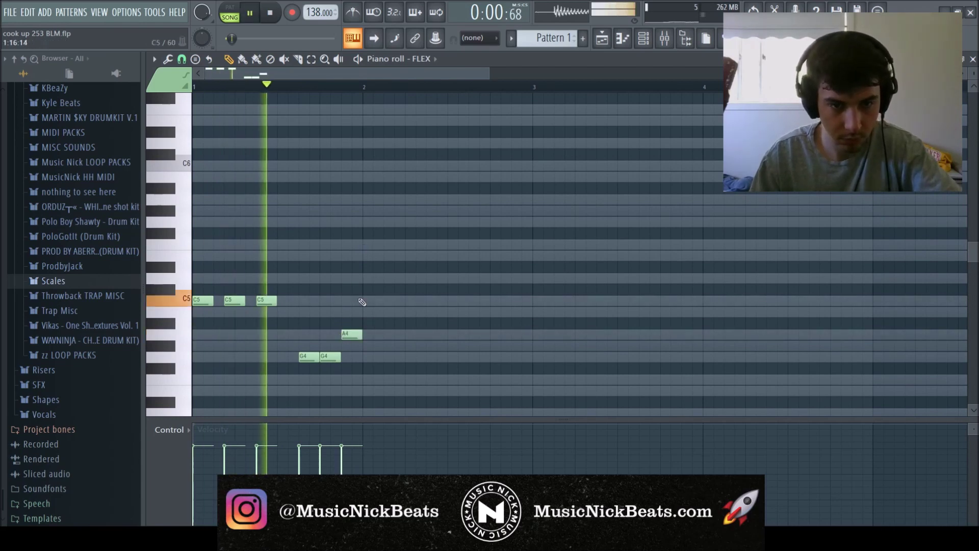
key("space")
Add an E5 note above the first C5 at the start of bar 1 and play the melody.
left_click_drag(199, 255, 170, 256)
key("space")
key("space")
key("space")
left_click(228, 211)
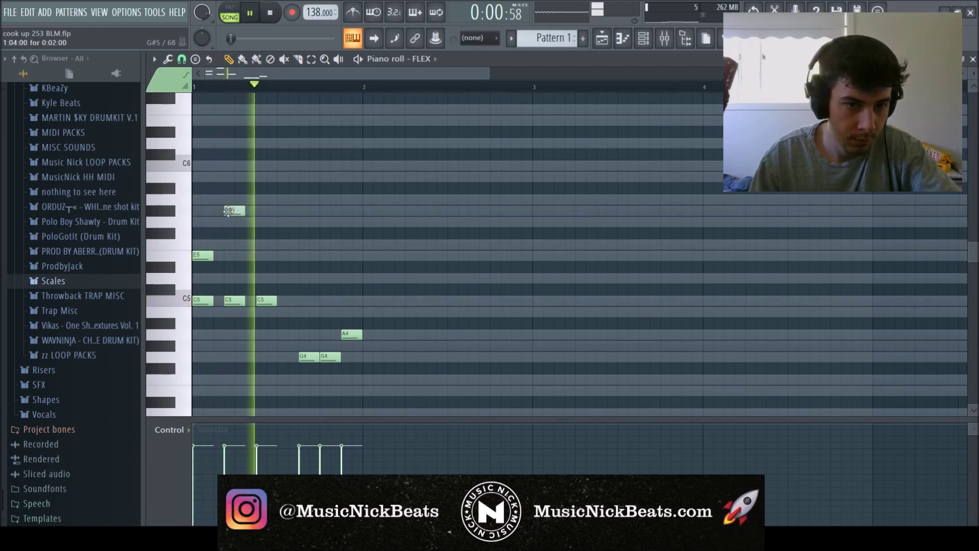
left_click_drag(231, 211, 237, 224)
key("space")
key("space")
right_click(242, 225)
key("space")
Add an F4 note beneath the second C5 in bar 1 and play the melody.
scroll(229, 296, "down", 1)
key("space")
left_click(227, 345)
key("space")
key("space")
left_click(264, 222)
key("space")
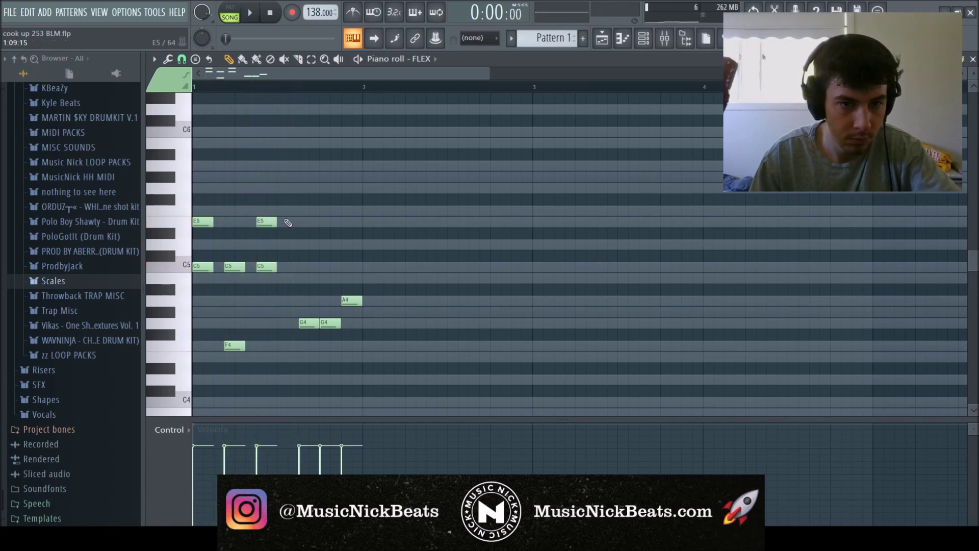
key("space")
right_click(269, 222)
key("space")
key("space")
Add a G4 note and align it beneath the third C5 on step 7 of bar 1.
left_click(250, 323)
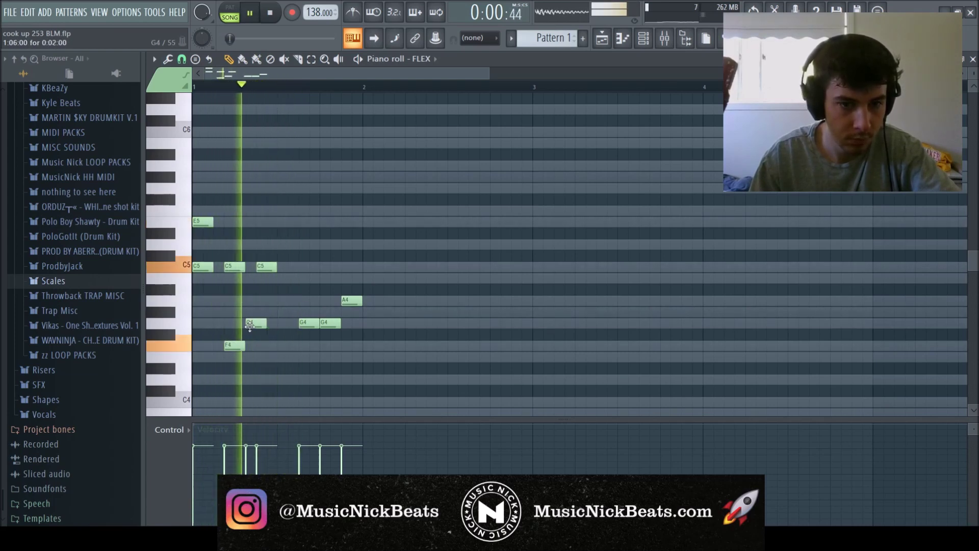
left_click_drag(255, 326, 266, 327)
key("space")
key("space")
key("space")
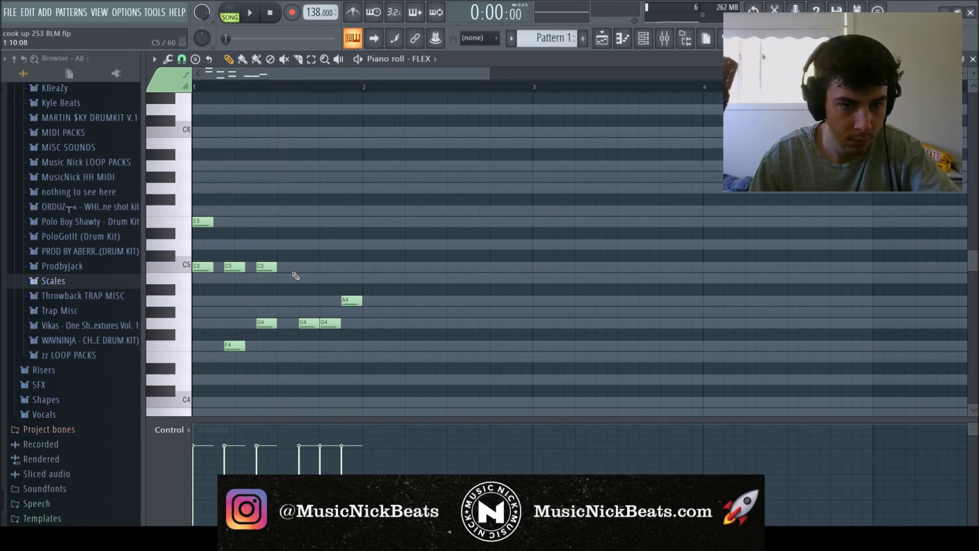
Add C5 notes above the two consecutive G4 notes on steps 11 and 13 of bar 1.
key("space")
left_click(308, 266)
key("space")
key("space")
left_click(330, 265)
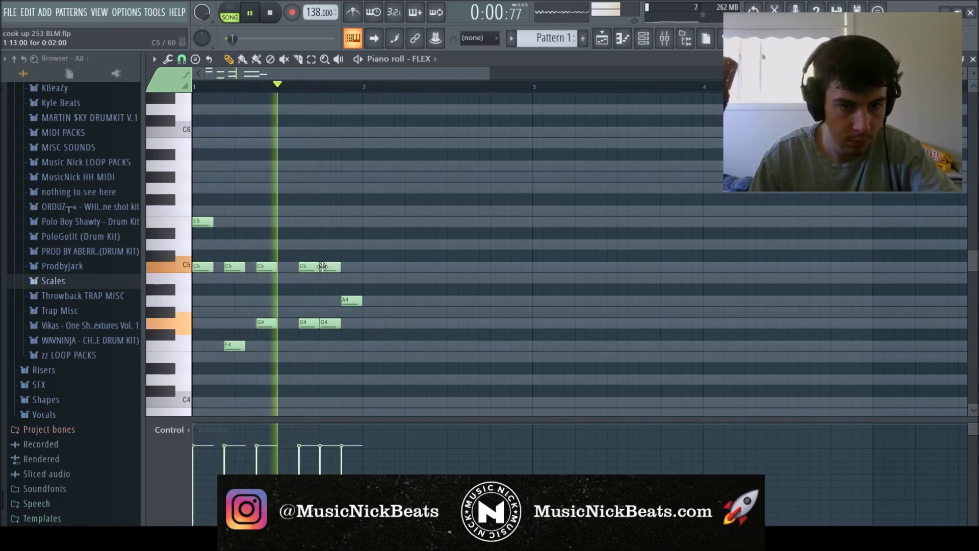
left_click(350, 265)
key("space")
right_click(359, 266)
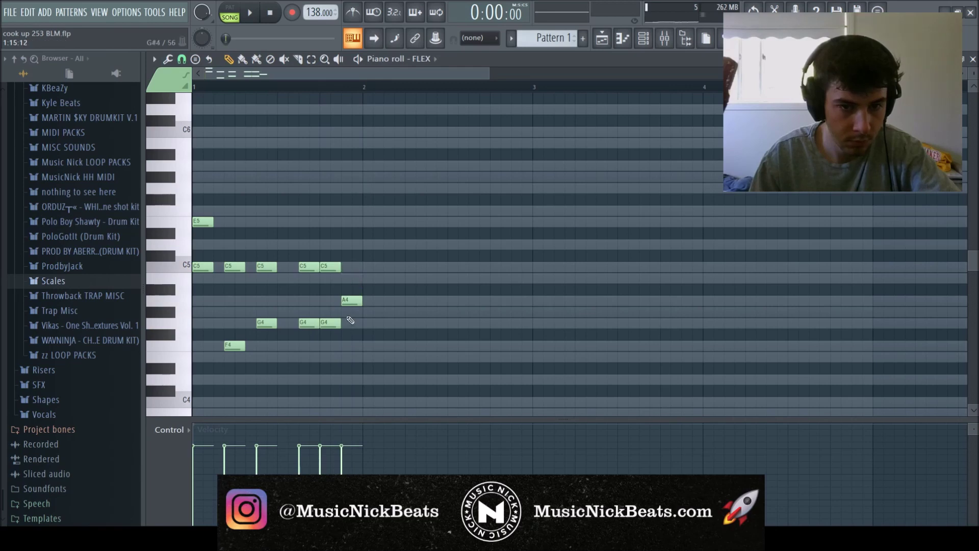
Add an E5 note on the last step of bar 1, one step after the A4, and play the melody.
key("space")
left_click(358, 222)
key("space")
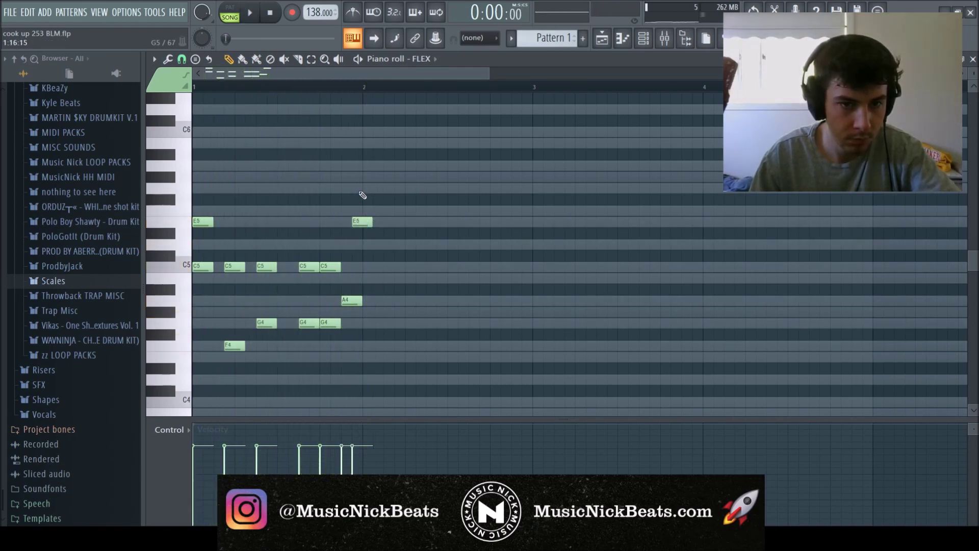
scroll(360, 194, "down", 2)
key("space")
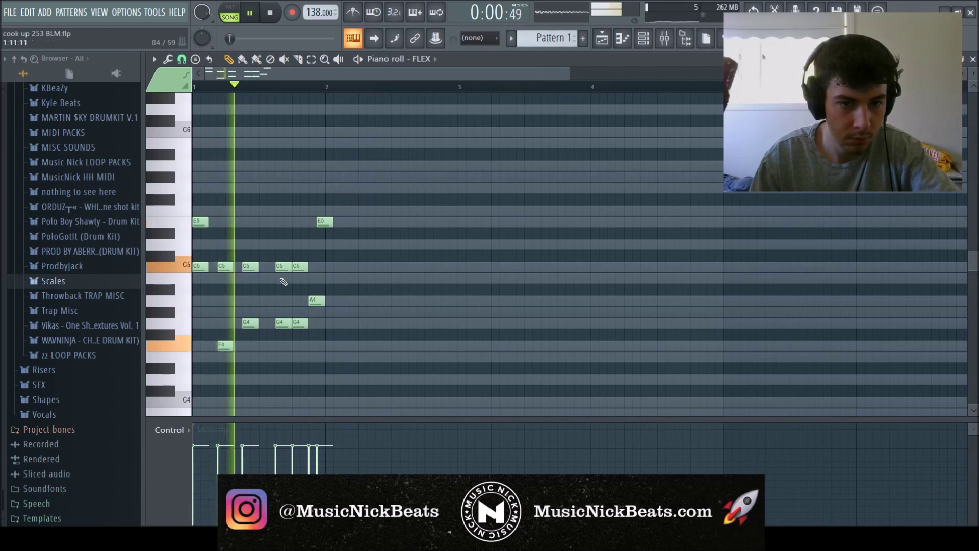
Duplicate the five C5 notes and move the copies to D5 starting at bar 2, checking with playback.
key("ctrl+b")
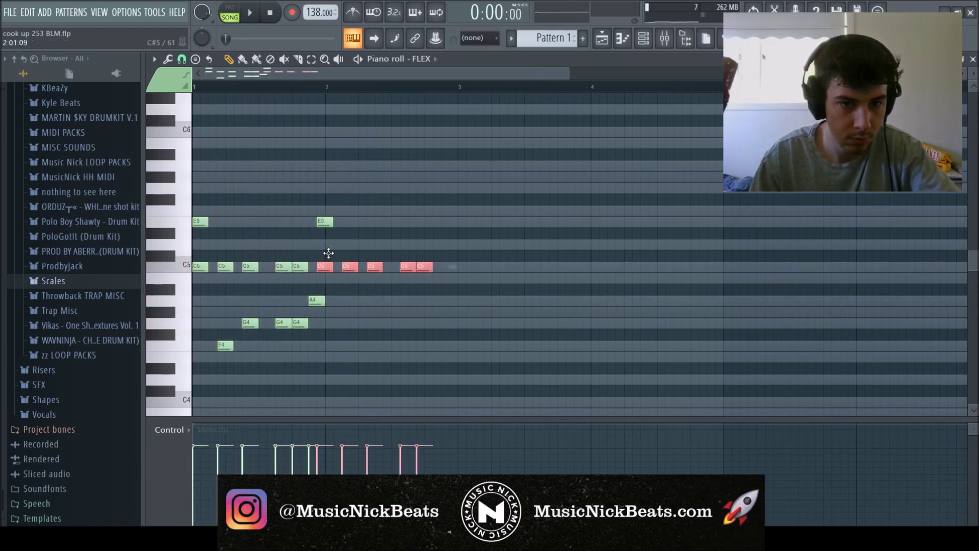
left_click_drag(329, 264, 337, 240)
scroll(340, 239, "up", 1)
left_click(355, 250, "ctrl")
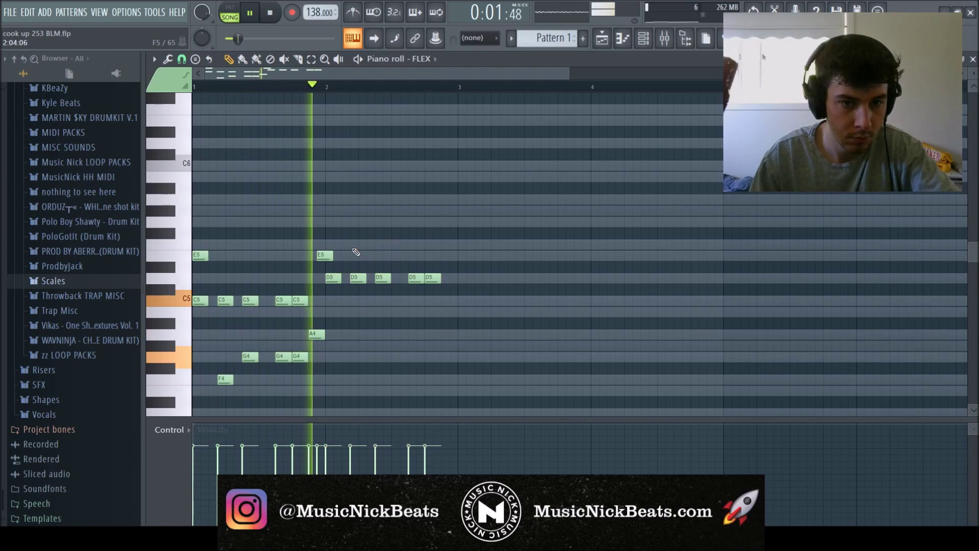
key("space")
key("space")
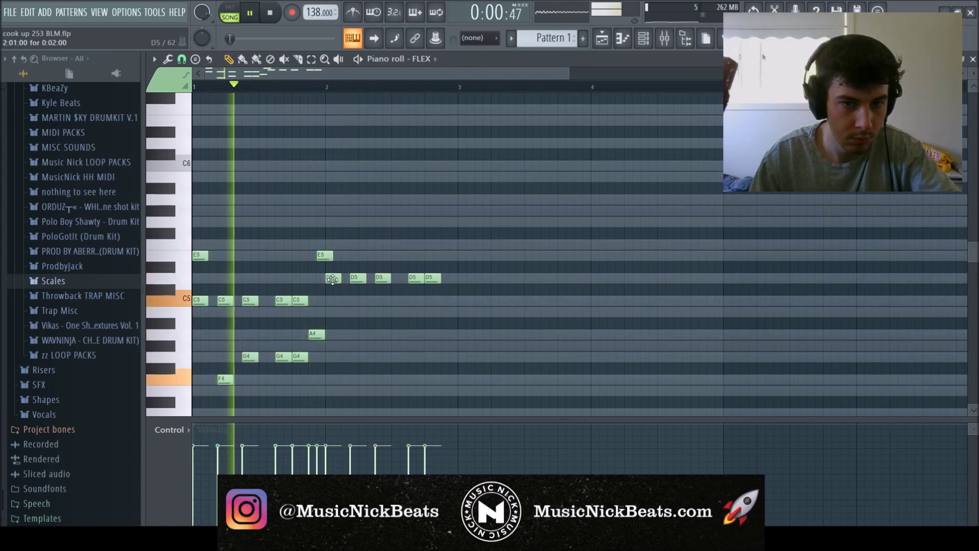
key("space")
Add a note above the first D5 at the start of bar 2 and move it to G5.
left_click(326, 243)
key("space")
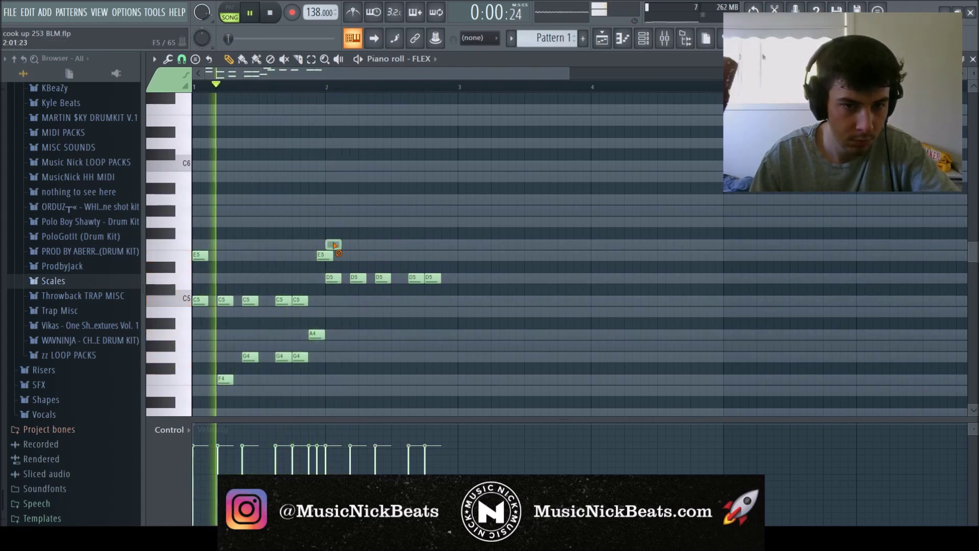
left_click_drag(325, 242, 328, 223)
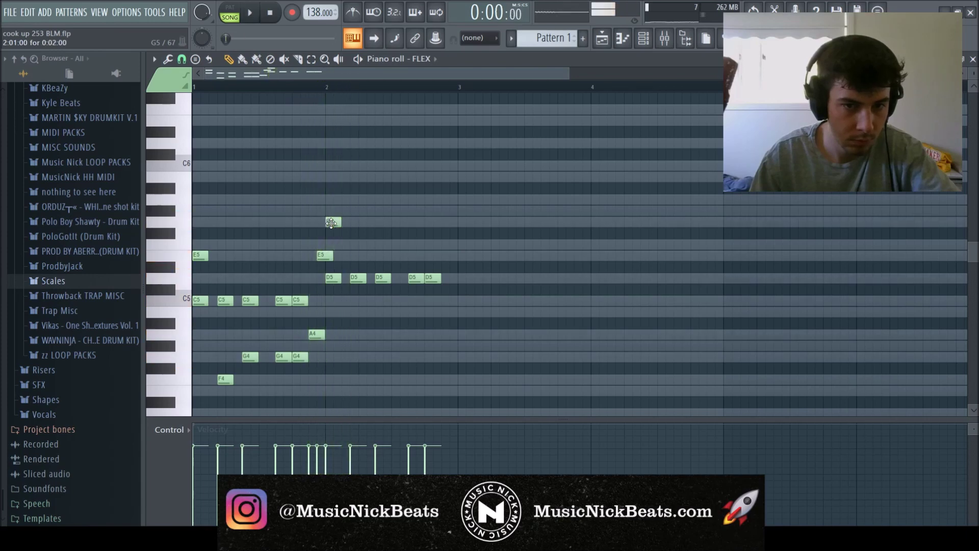
scroll(351, 302, "down", 1)
key("space")
key("space")
Place a G#4 note beneath the second D5 on step 4 of bar 2.
left_click(357, 311)
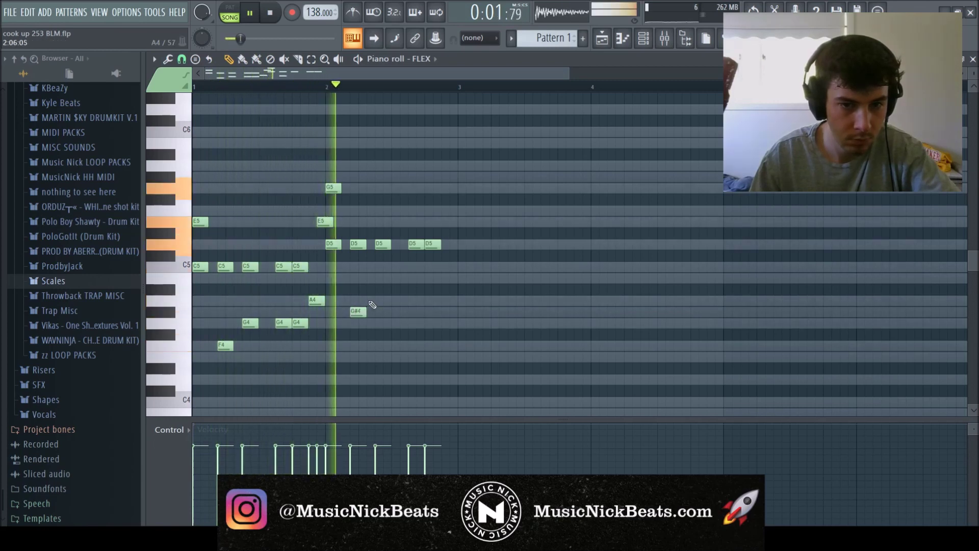
key("space")
right_click(363, 312)
left_click(357, 311)
left_click(382, 301)
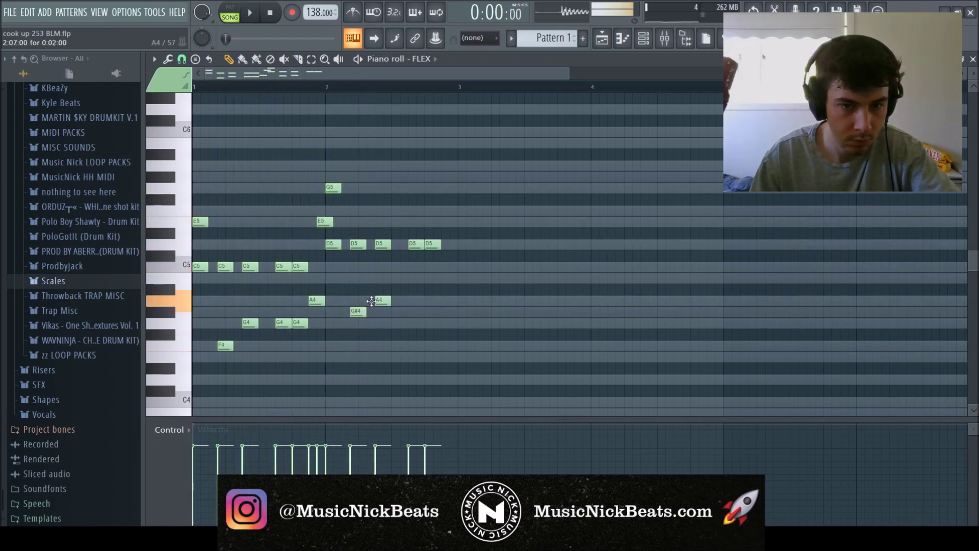
key("space")
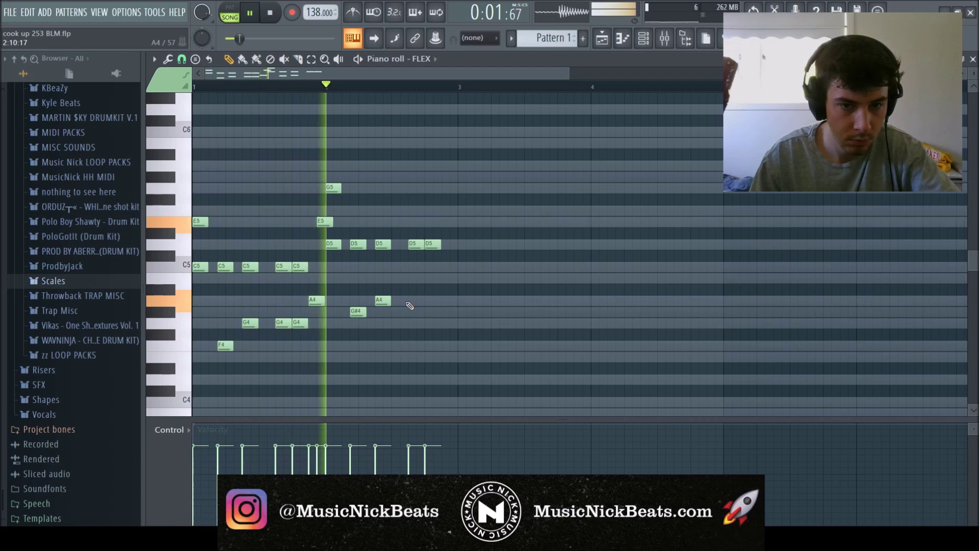
key("space")
right_click(383, 301)
Add B4 notes beneath the last three D5 notes on steps 7, 11 and 13 of bar 2.
left_click(379, 278)
key("space")
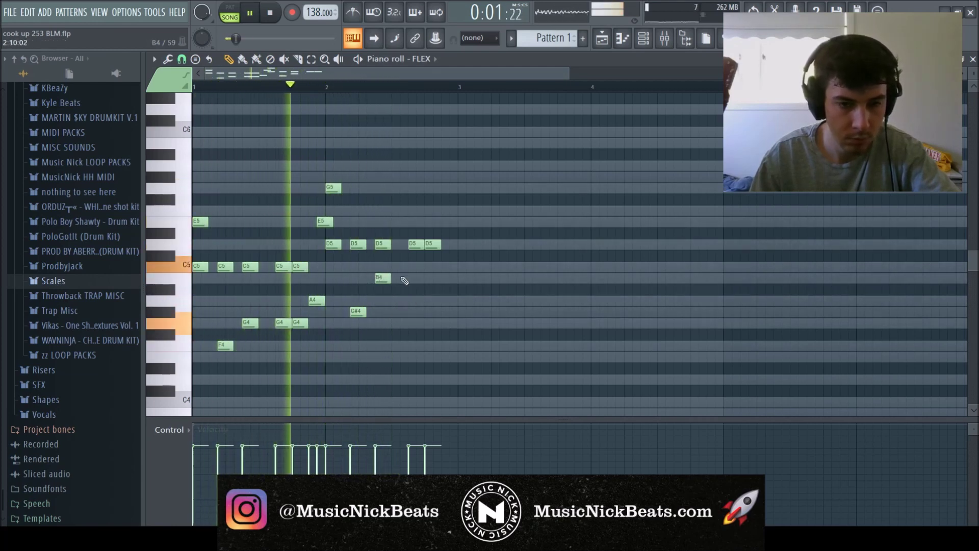
left_click(408, 279)
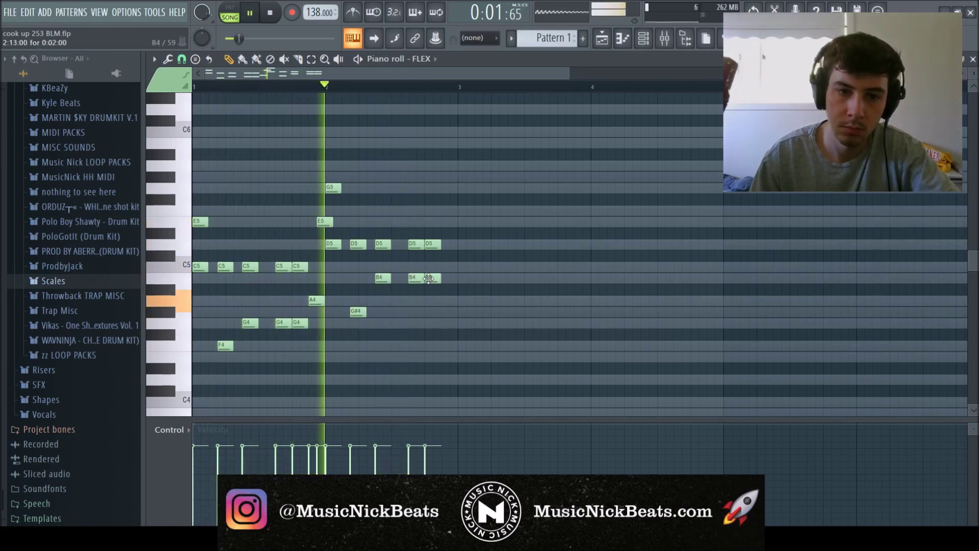
key("space")
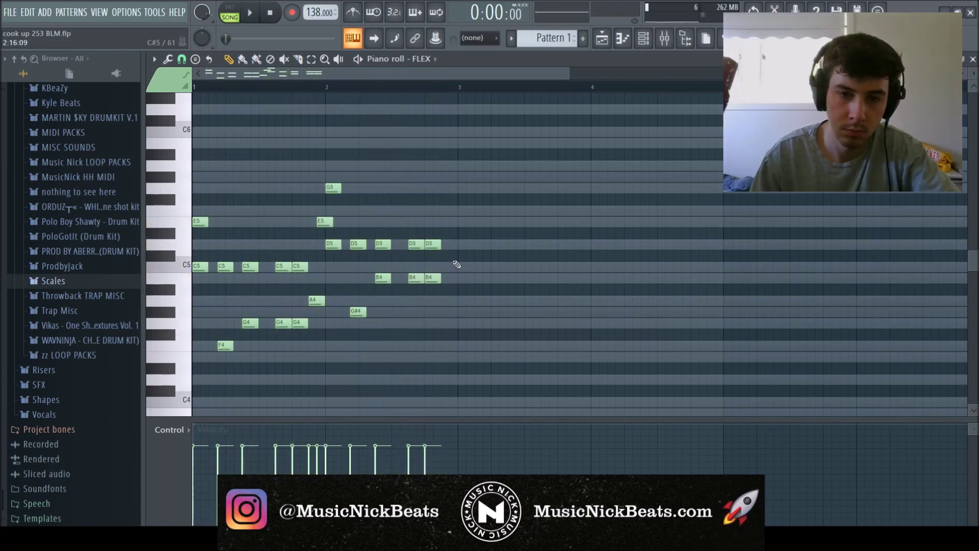
scroll(428, 263, "down", 2, "ctrl")
scroll(375, 277, "up", 2)
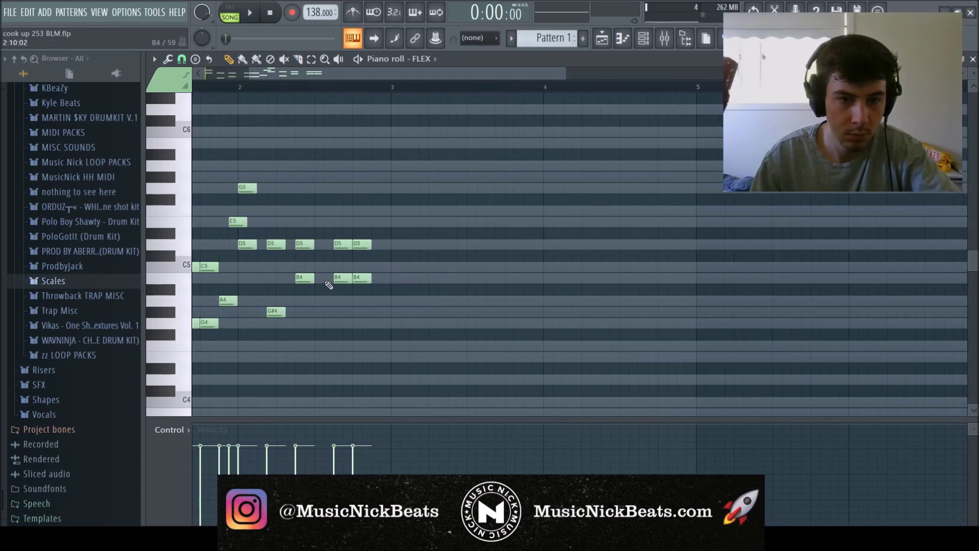
Copy the A4 and E5 pickup notes from the end of bar 1 to the end of bar 2.
left_click_drag(335, 78, 264, 110)
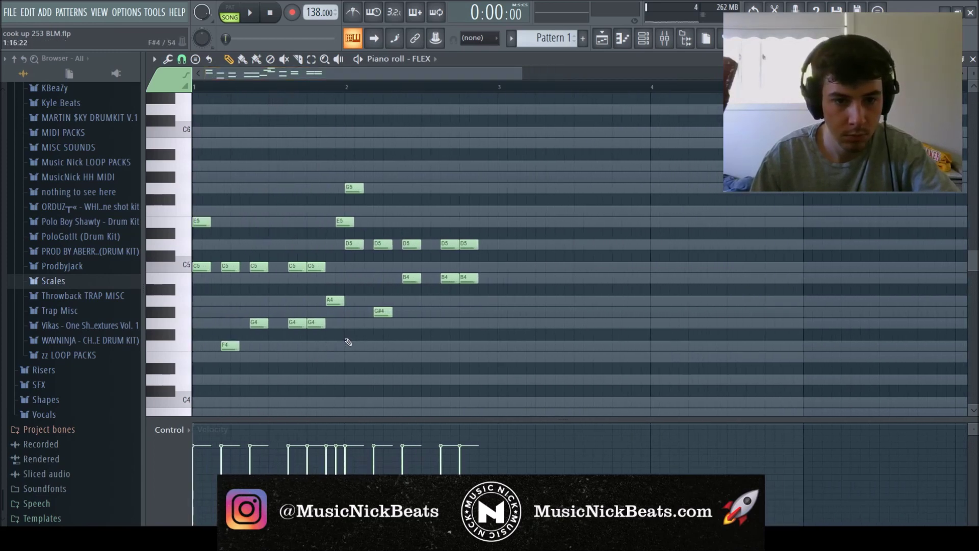
scroll(350, 337, "down", 1)
left_click(314, 302)
key("ctrl+b")
key("space")
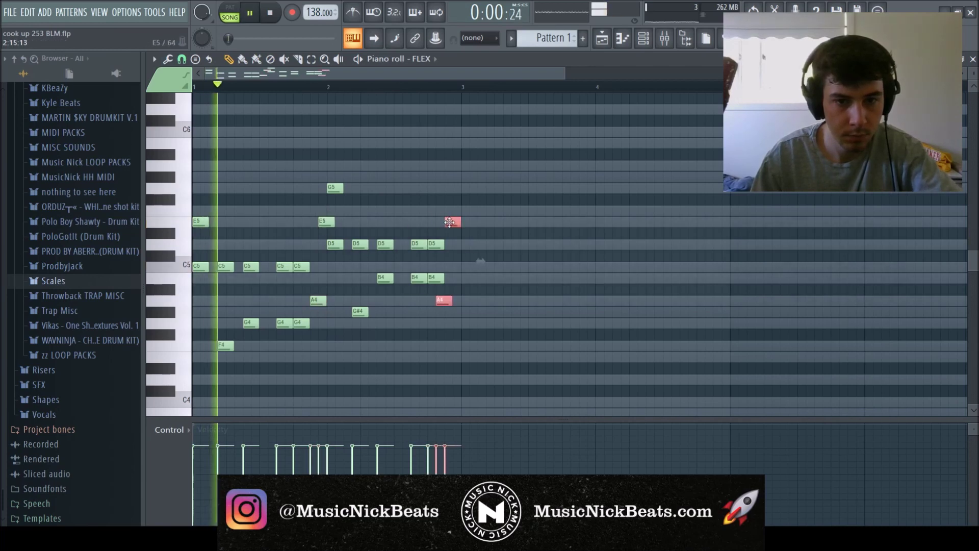
key("ctrl+d")
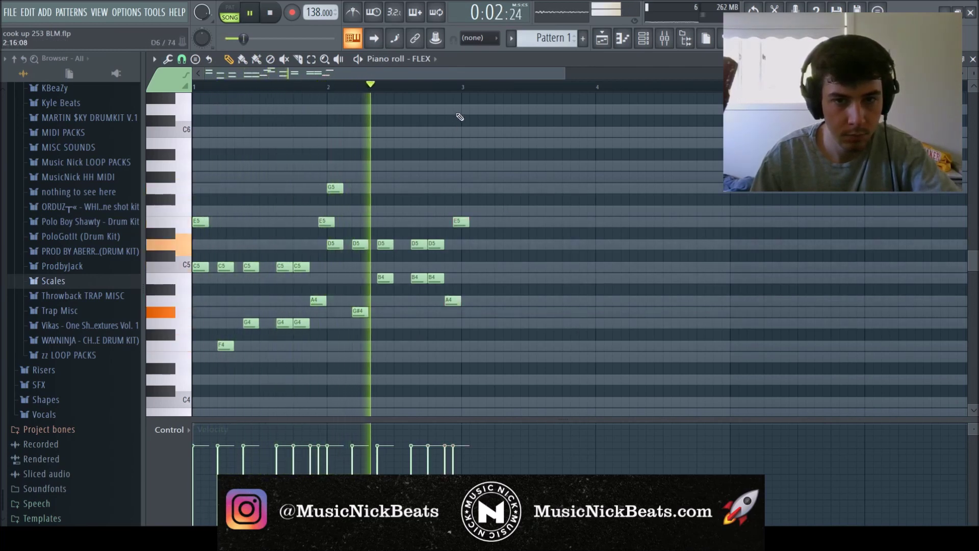
Duplicate the two-bar phrase into bars 3 and 4 and lengthen the E5 that opens bar 3.
key("space")
left_click_drag(465, 90, 195, 97)
key("ctrl+b")
scroll(306, 147, "down", 3)
key("space")
scroll(300, 214, "up", 3)
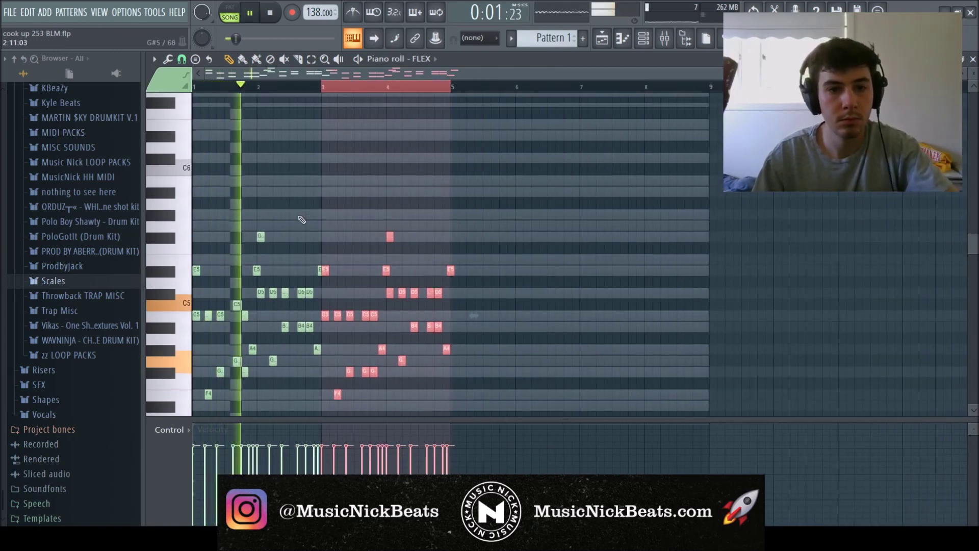
mouse_move(336, 299)
left_mouse_down()
mouse_move(320, 274)
mouse_move(332, 288)
left_mouse_up()
key("space")
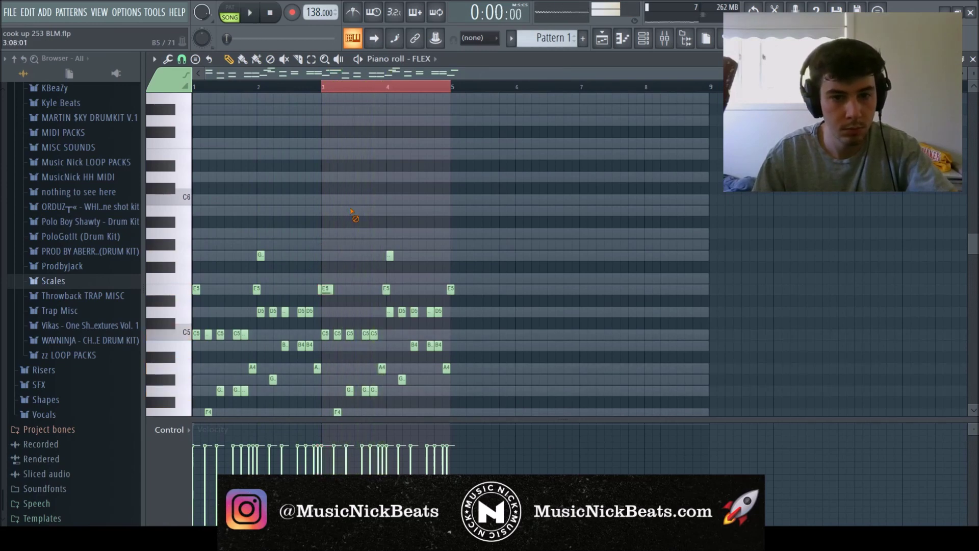
Replace the bar 4 notes with a copy of the bar 3 phrase, including its long opening E5.
scroll(492, 310, "down", 4)
left_click_drag(495, 302, 388, 115)
key("Delete")
left_click_drag(438, 305, 330, 134)
mouse_move(328, 155)
left_mouse_down()
mouse_move(398, 154)
mouse_move(390, 154)
left_mouse_up()
left_click(389, 153, "ctrl")
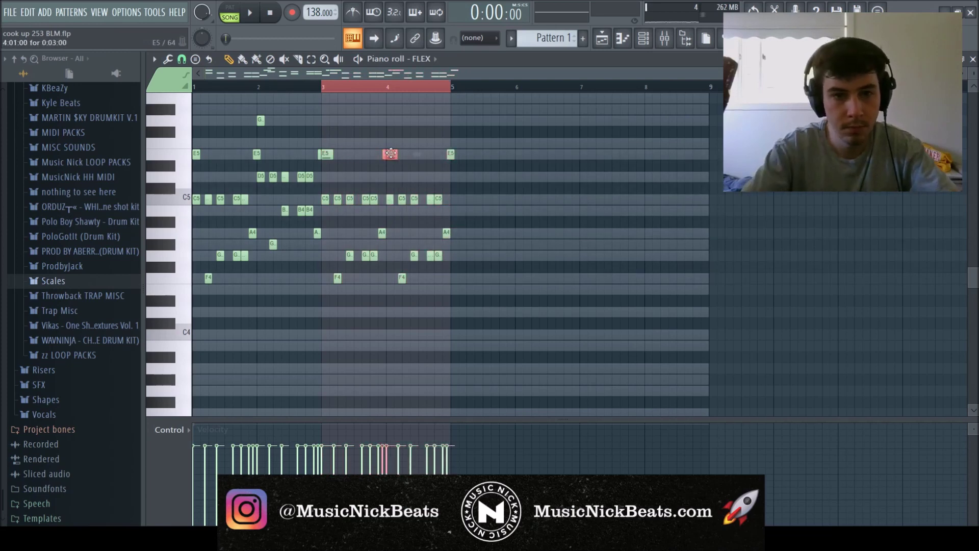
left_click(395, 128, "ctrl")
Duplicate the four-bar melody into bars 5 to 8 and lengthen the E5 that opens bar 5.
key("ctrl+a")
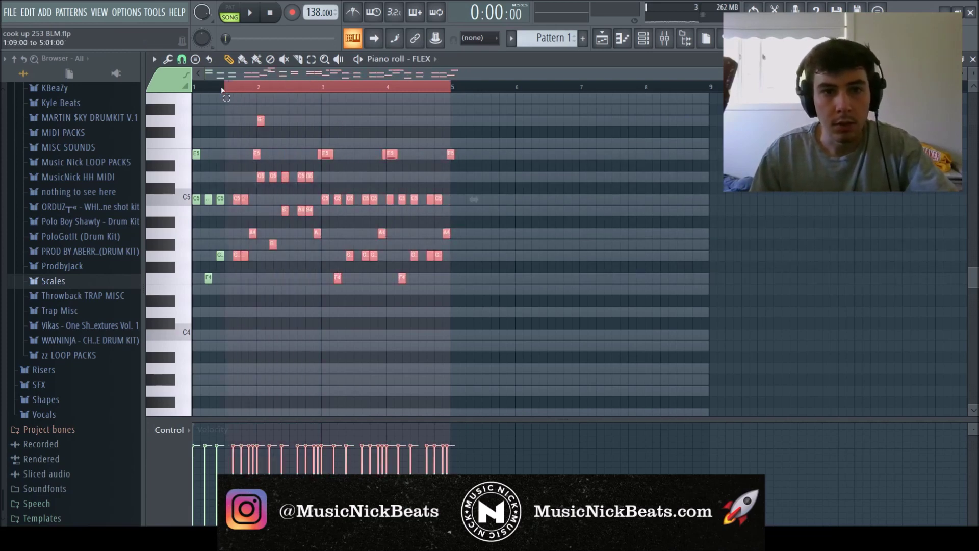
key("ctrl+b")
left_click_drag(464, 143, 443, 159)
left_click(443, 161, "ctrl")
Set the HalfTime effect on the FLEX mixer track to a mix of about 48%.
scroll(715, 257, "up", 7)
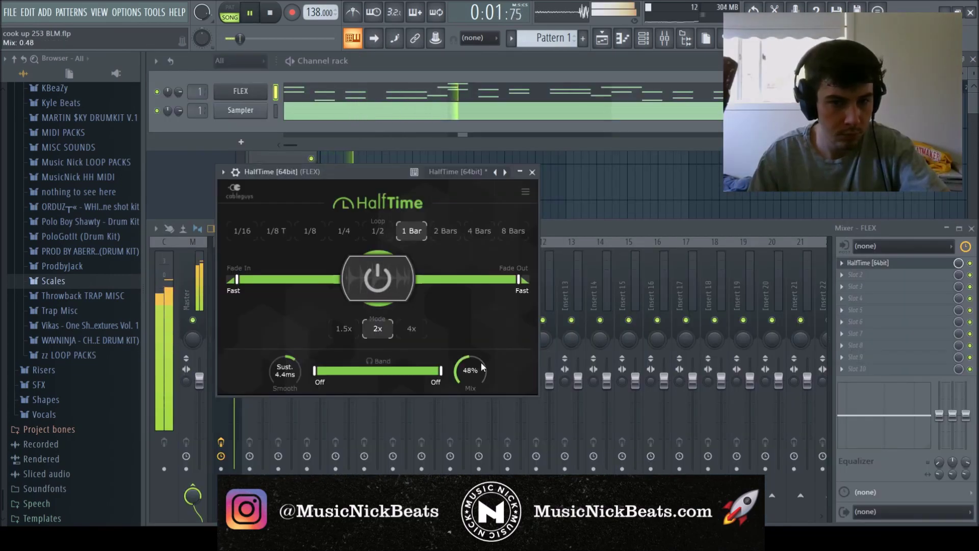
scroll(481, 362, "up", 5)
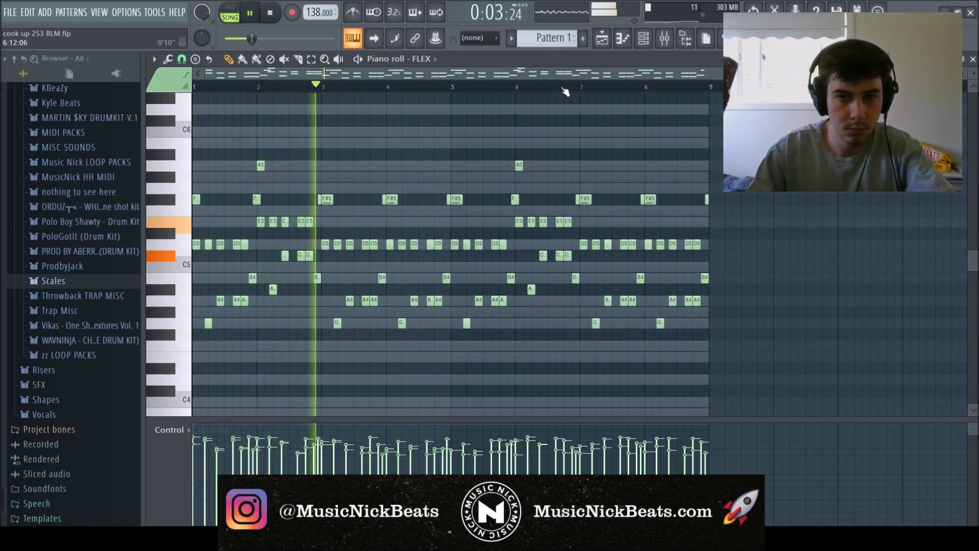
scroll(565, 92, "down", 3)
key("F7")
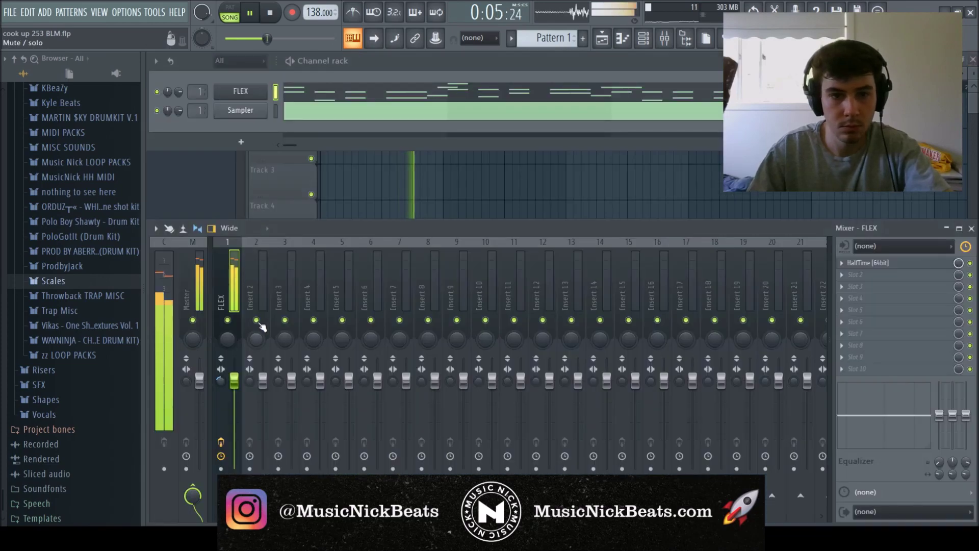
left_click(869, 263)
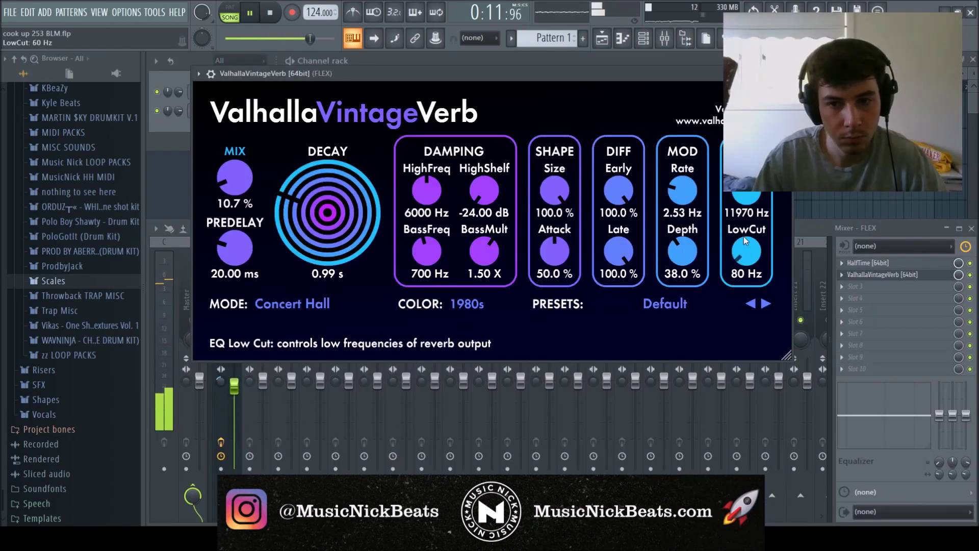
Set the ValhallaVintageVerb low cut to 110 Hz and its high cut to about 11450 Hz.
left_click_drag(744, 237, 746, 241)
left_click_drag(749, 188, 750, 192)
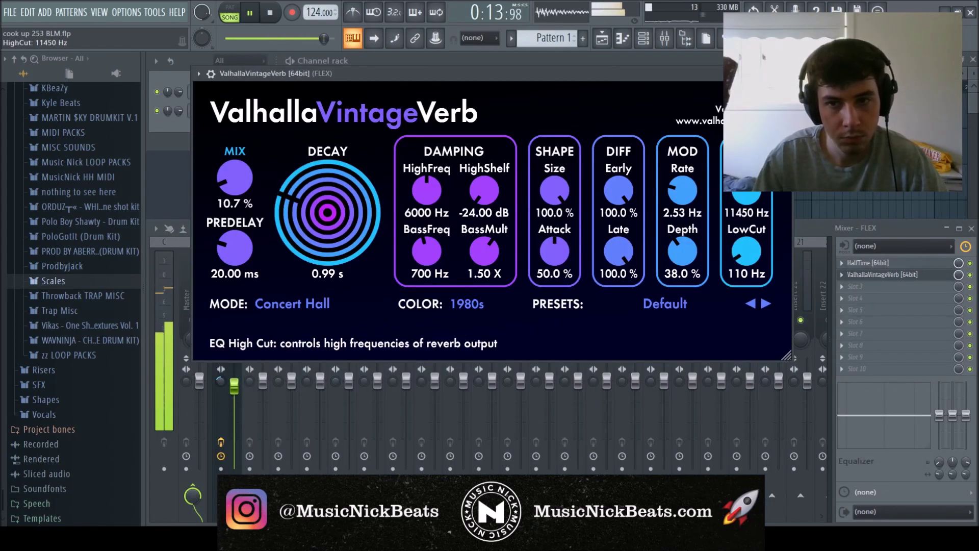
left_click(785, 73)
Add Fruity parametric EQ 2 in the FLEX track's third slot and load the 30Hz + 18kHz cut preset.
left_click(869, 287)
left_click(256, 320)
left_click(256, 204)
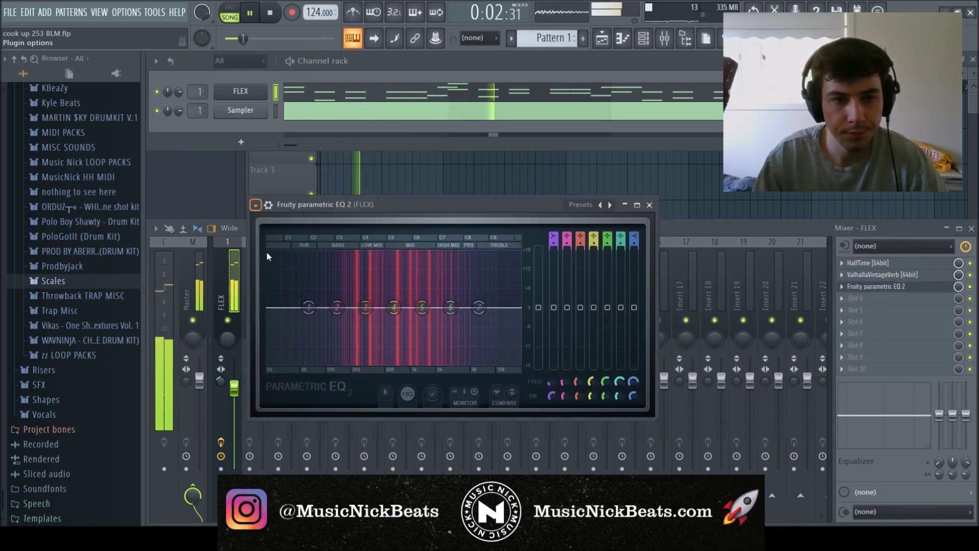
left_click(413, 301)
Raise the EQ's band 1 high-pass cutoff to about 130 Hz, checking it against playback.
scroll(275, 307, "up", 5)
left_click_drag(275, 307, 324, 308)
scroll(519, 309, "up", 5)
left_click_drag(519, 310, 524, 310)
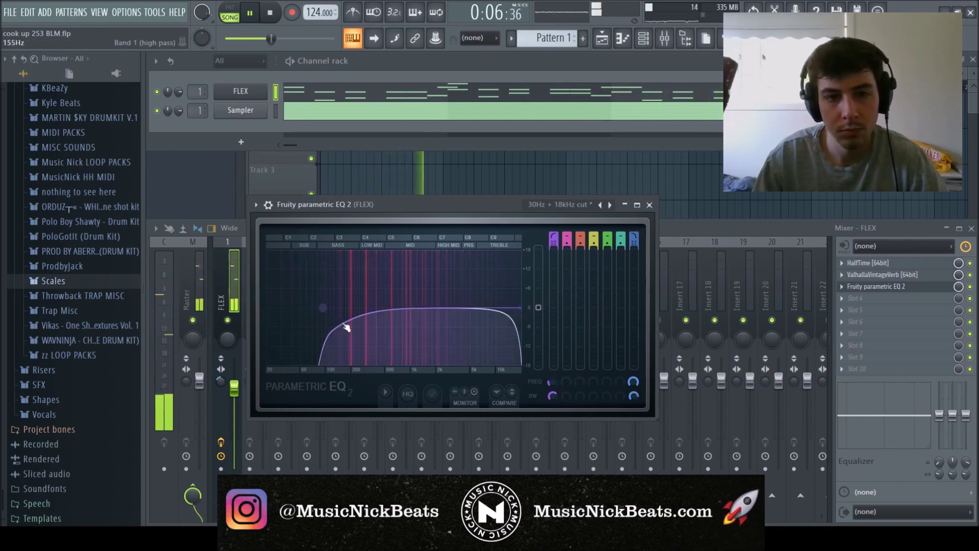
scroll(324, 322, "up", 5)
mouse_move(324, 323)
left_mouse_down()
mouse_move(291, 309)
mouse_move(322, 309)
left_mouse_up()
key("space")
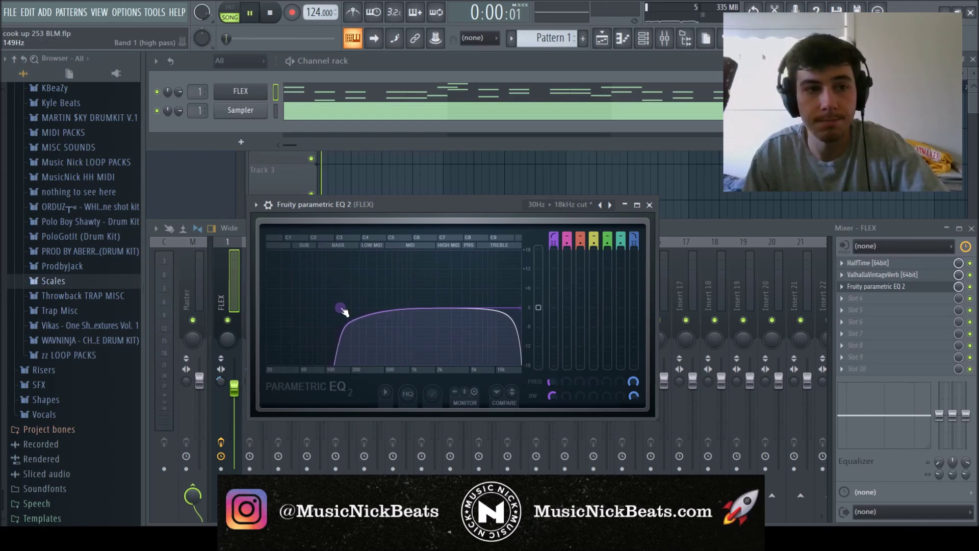
key("space")
left_click_drag(340, 308, 337, 308)
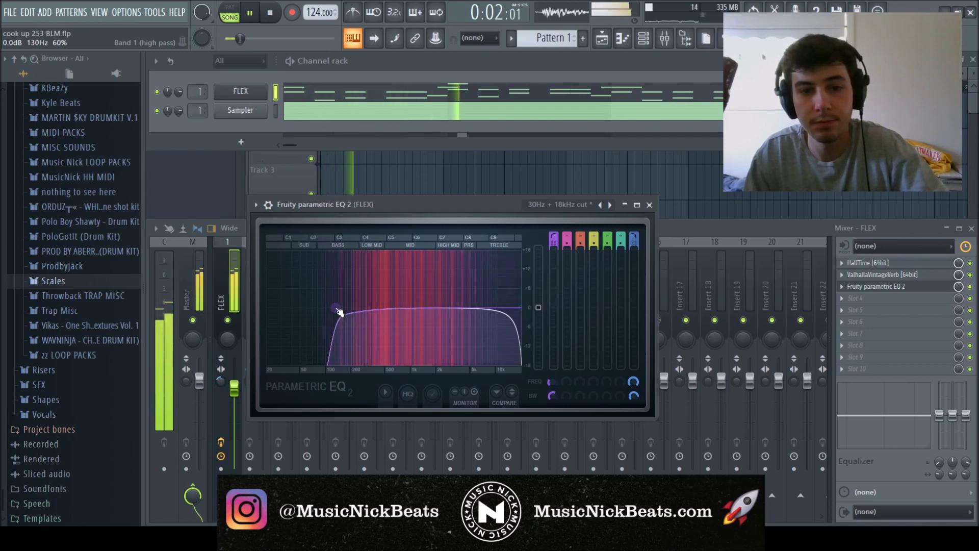
key("space")
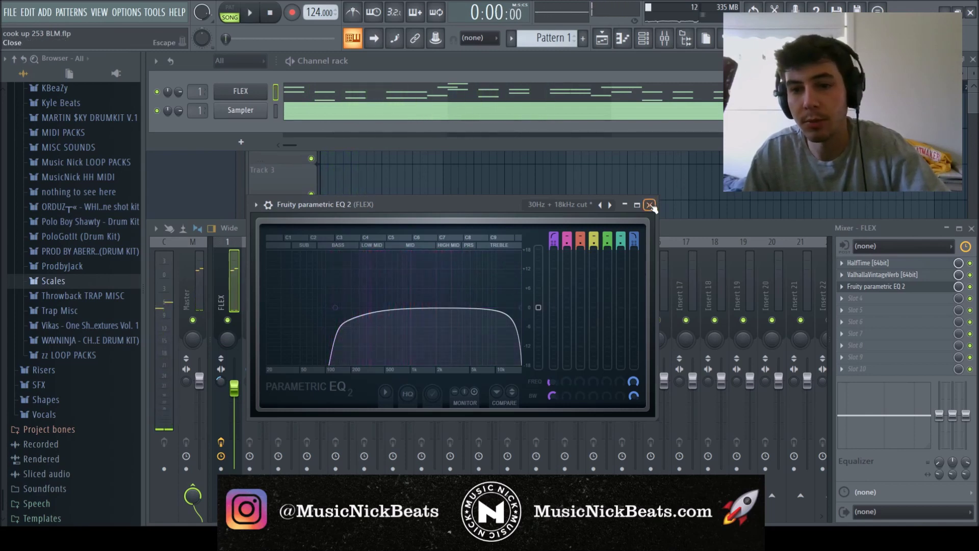
left_click(650, 205)
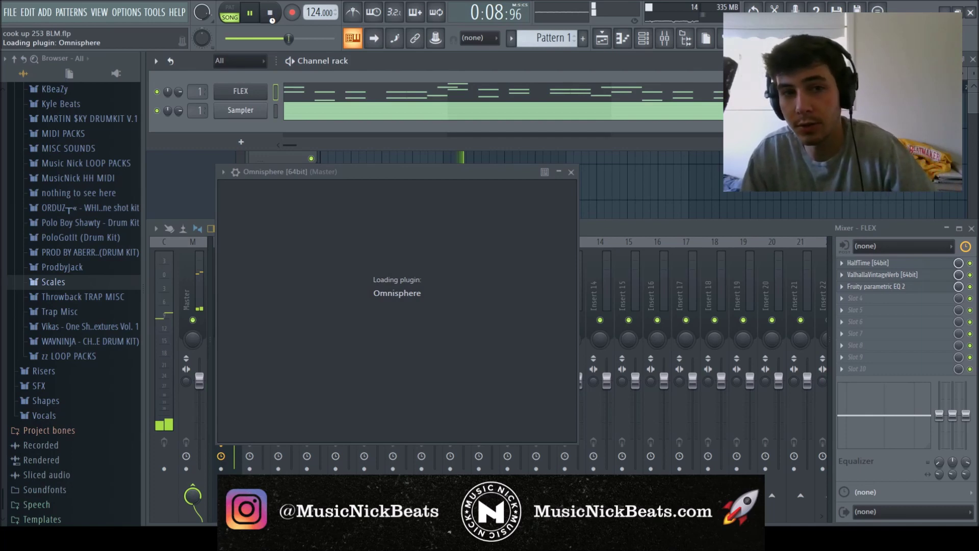
Stop playback while Omnisphere loads as a new channel and move its window upward.
left_click(269, 14)
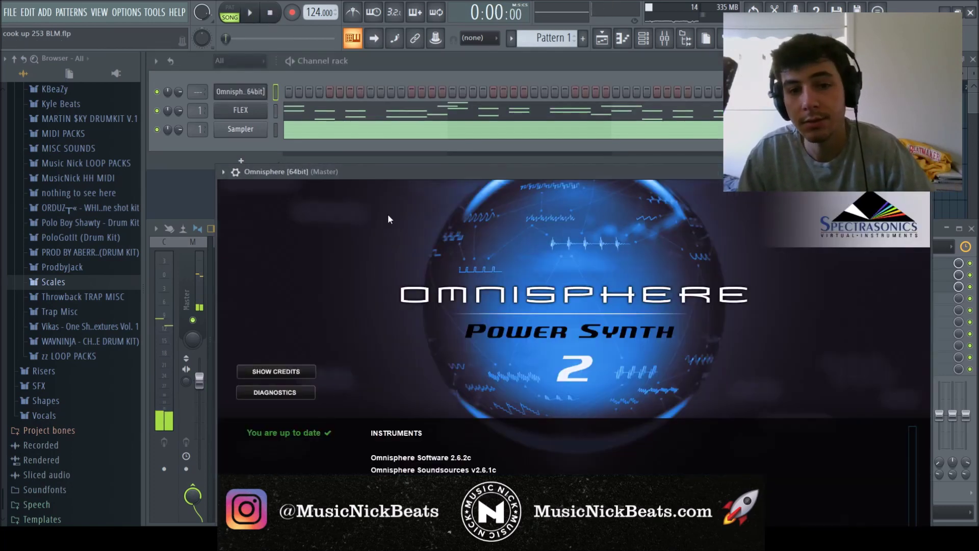
left_click_drag(531, 168, 466, 65)
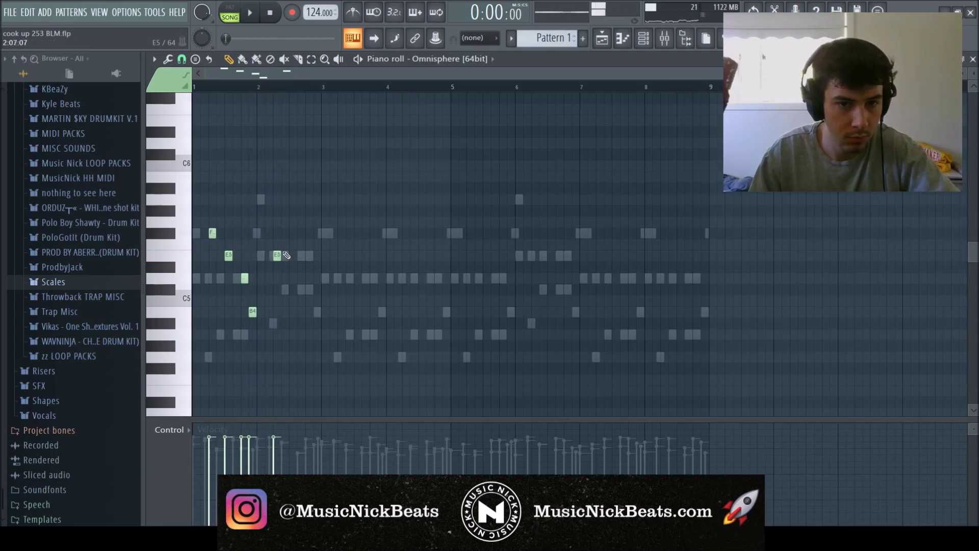
Try a C#5 in place of the E5 in bar 2 of the Omnisphere melody.
key("space")
right_click(277, 256)
left_click(276, 288)
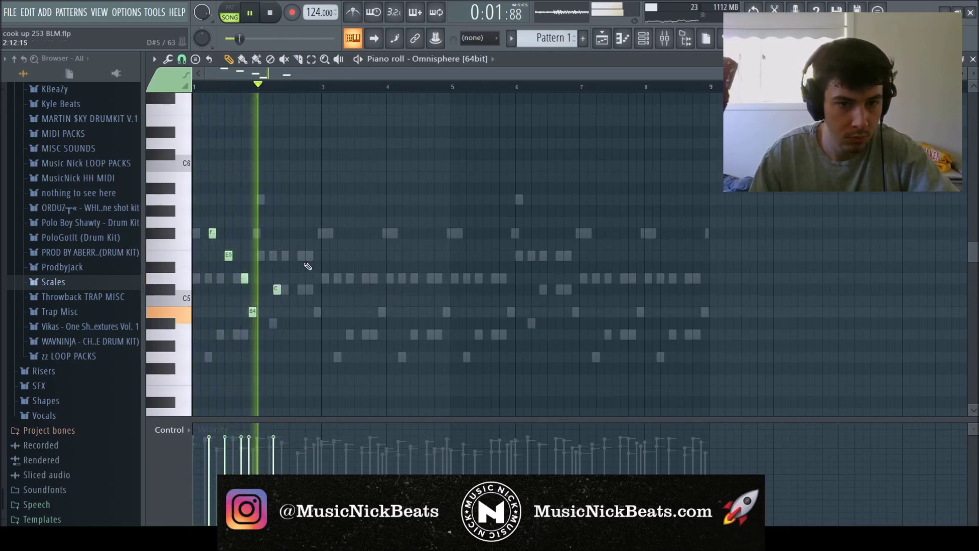
key("space")
left_click(294, 255)
right_click(278, 289)
Fill out the Omnisphere melody through bar 4, with an E5 late in bar 2 and a B4 late in bar 4.
key("space")
key("space")
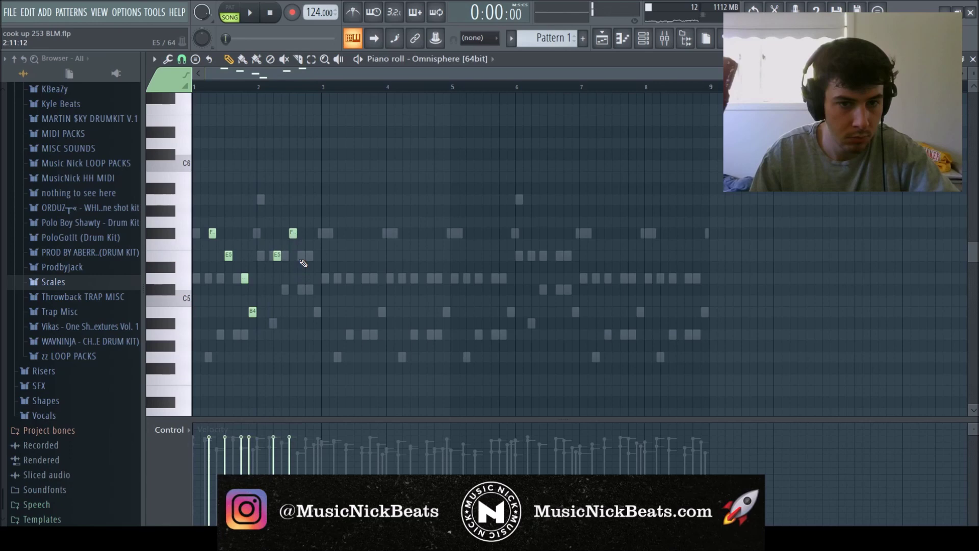
key("space")
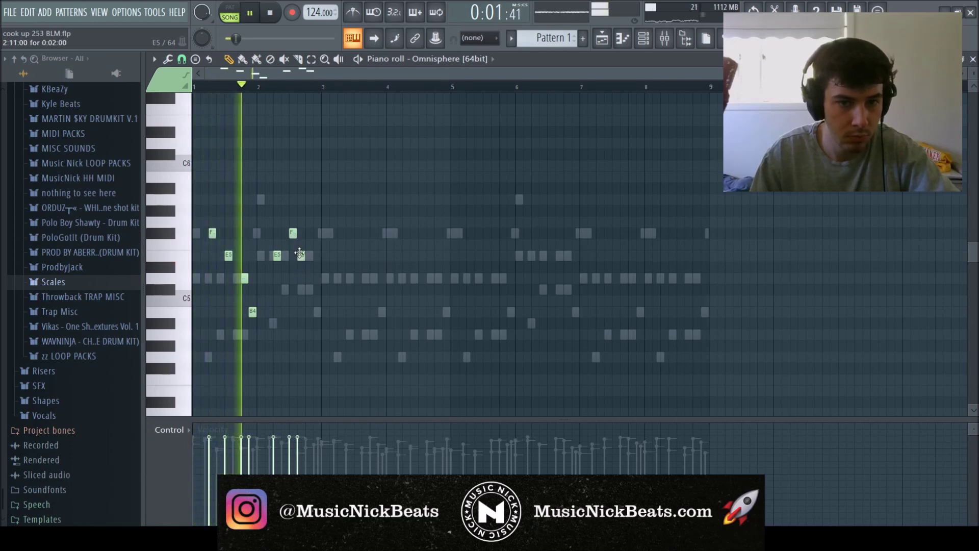
left_click_drag(299, 253, 308, 258)
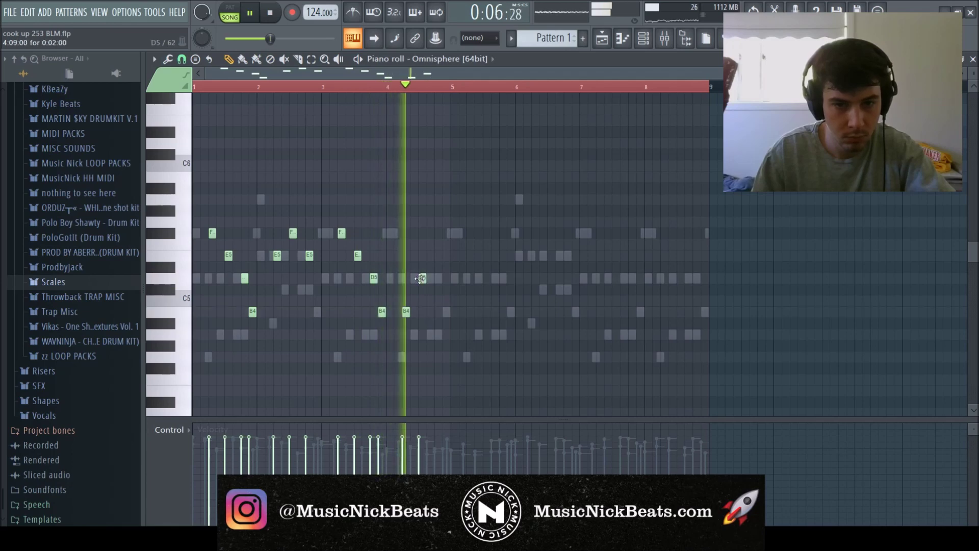
left_click(437, 311)
Duplicate the four-bar Omnisphere melody into bars 5 to 8 and transpose all its notes up an octave.
left_click_drag(709, 88, 450, 97)
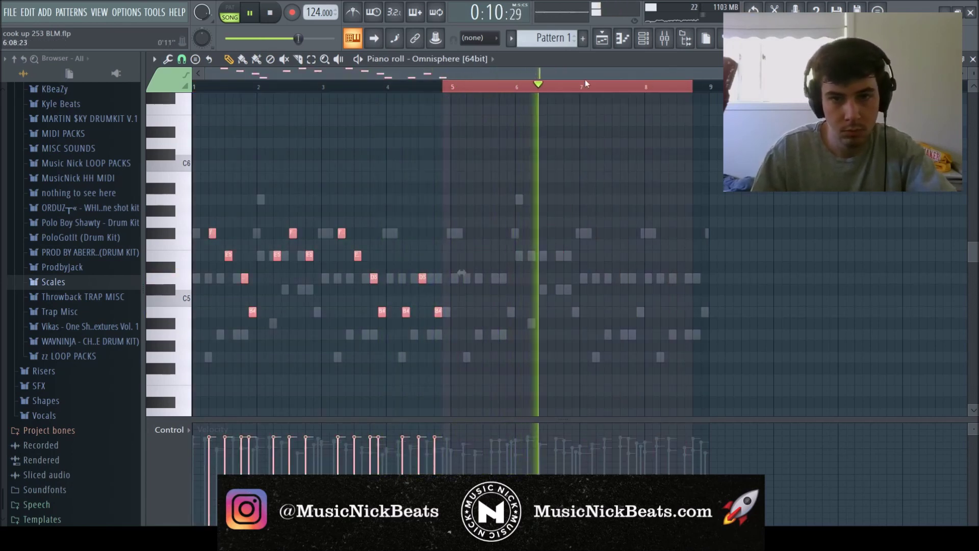
left_click(448, 90)
key("ctrl+a")
key("ctrl+b")
key("ctrl+a")
key("ctrl+Up")
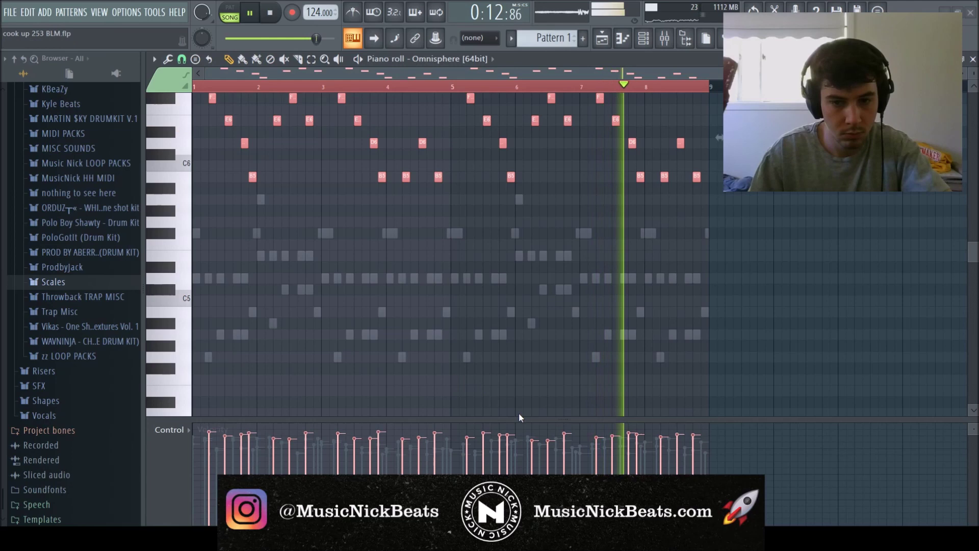
Reduce the PanMan width in the Omnisphere track's EffectRack to about 129.
scroll(533, 122, "down", 3)
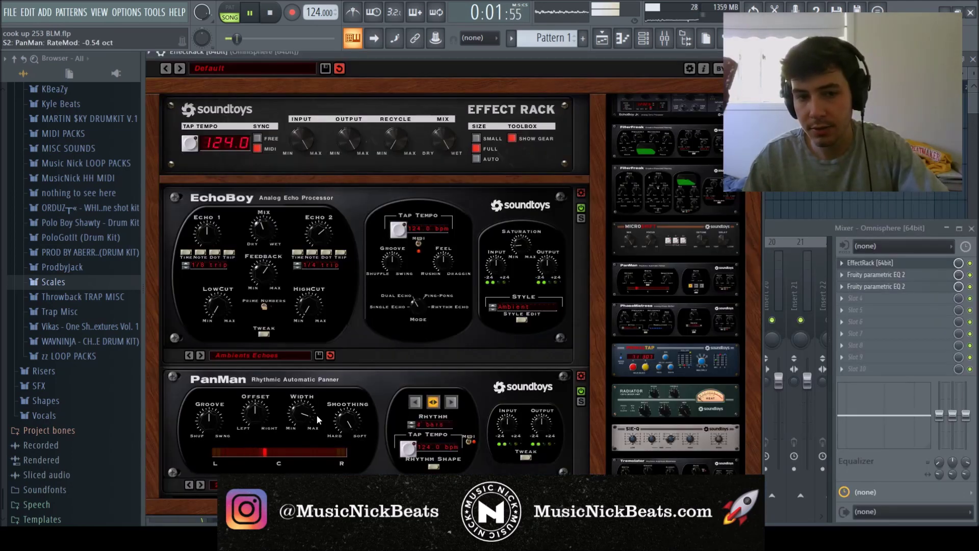
scroll(302, 418, "down", 3)
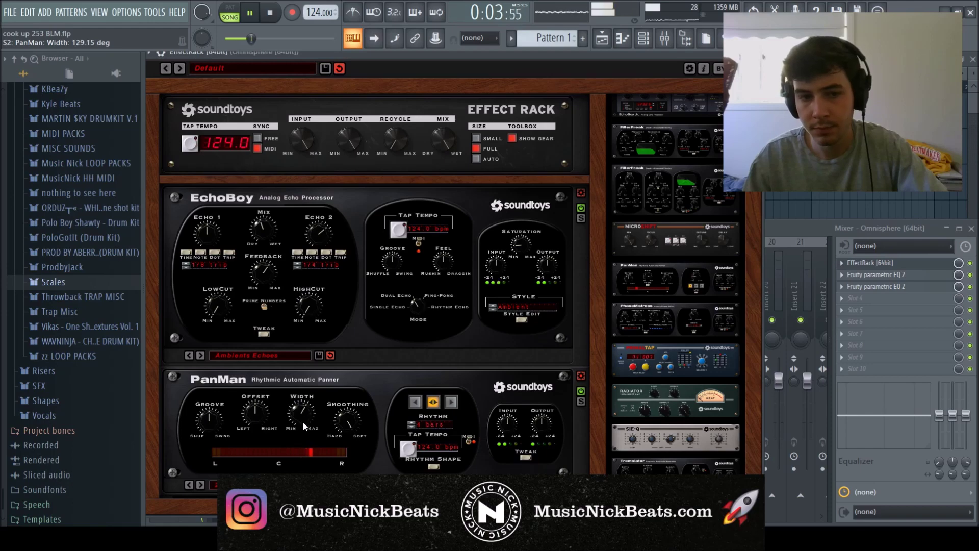
scroll(302, 418, "down", 5)
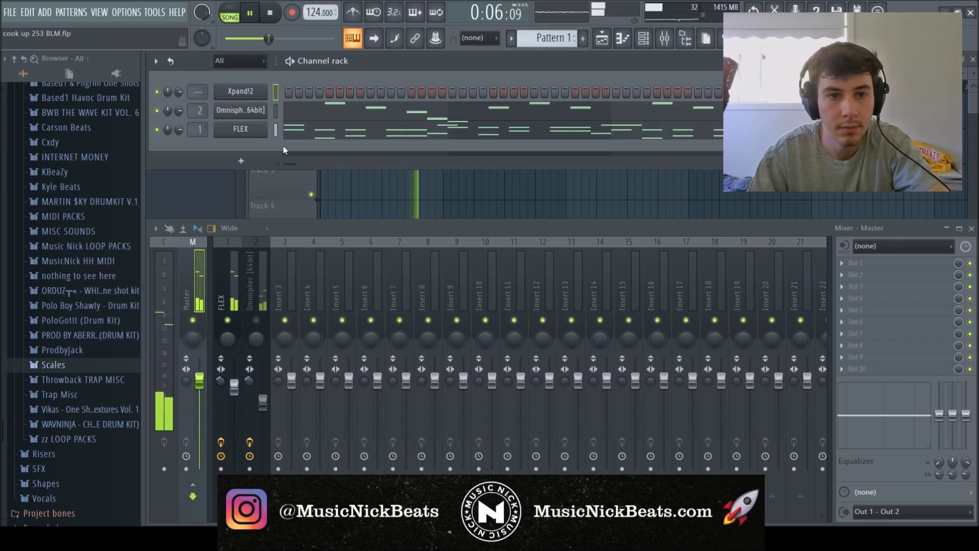
Paste the FLEX melody into the Xpand!2 channel and route it to mixer track 3.
key("ctrl+v")
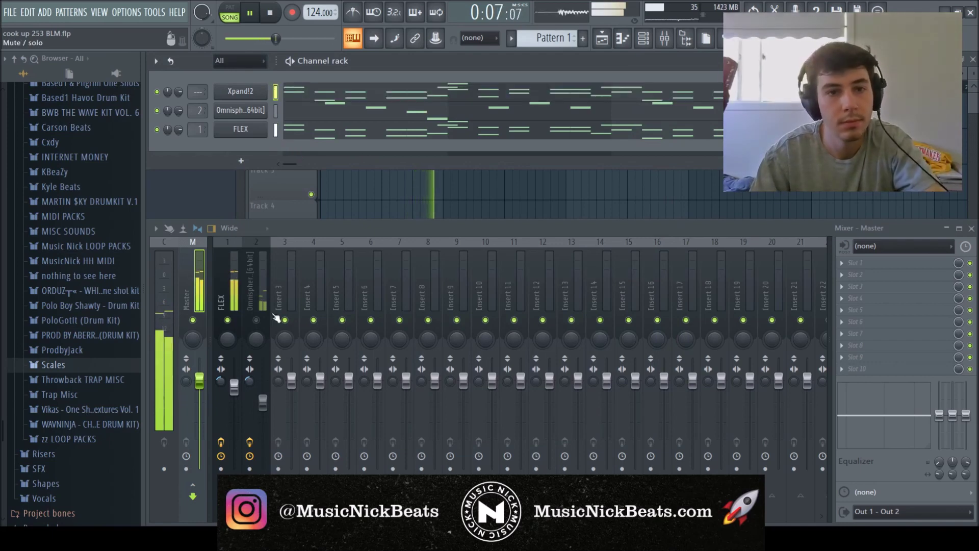
left_click(290, 289)
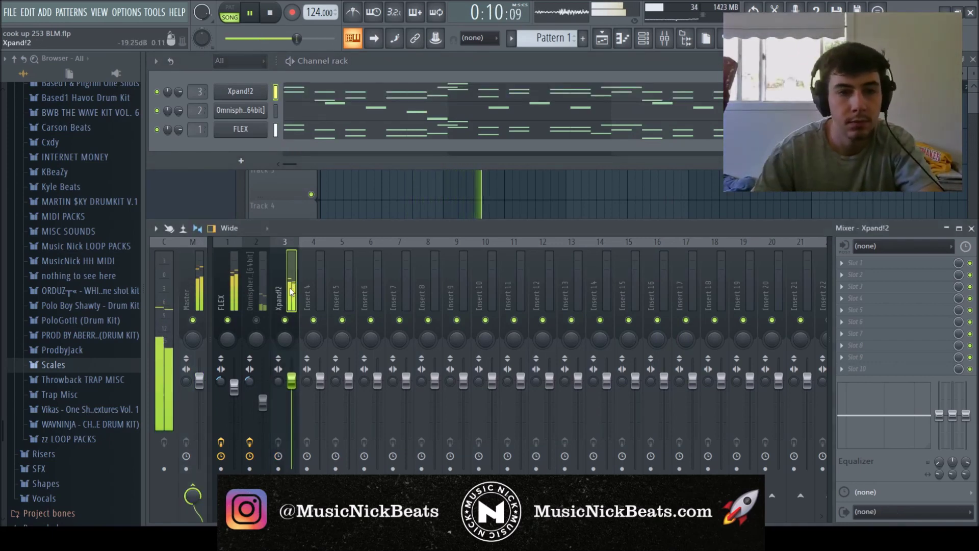
Raise the pasted Xpand!2 melody an octave and lower the volume of its mixer track.
left_click(329, 92)
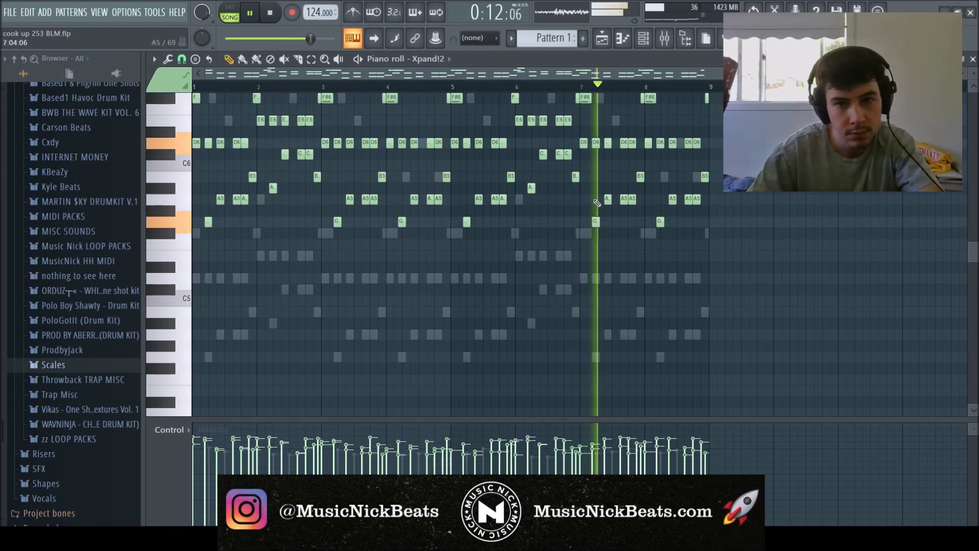
key("F7")
left_click_drag(291, 391, 291, 412)
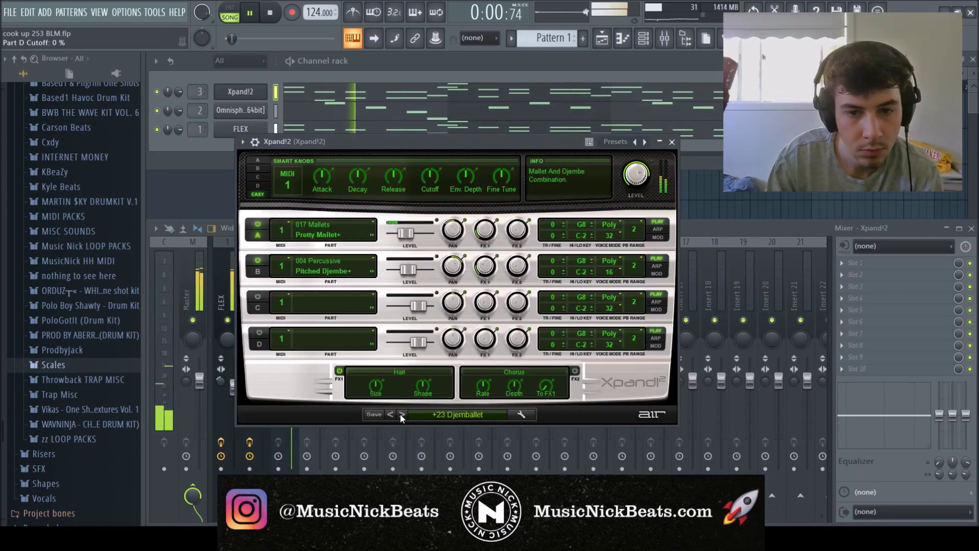
Browse the mallet presets of the Xpand!2 channel forward from +23 Djemballet and settle on 01 Vibraphone.
left_click(401, 414)
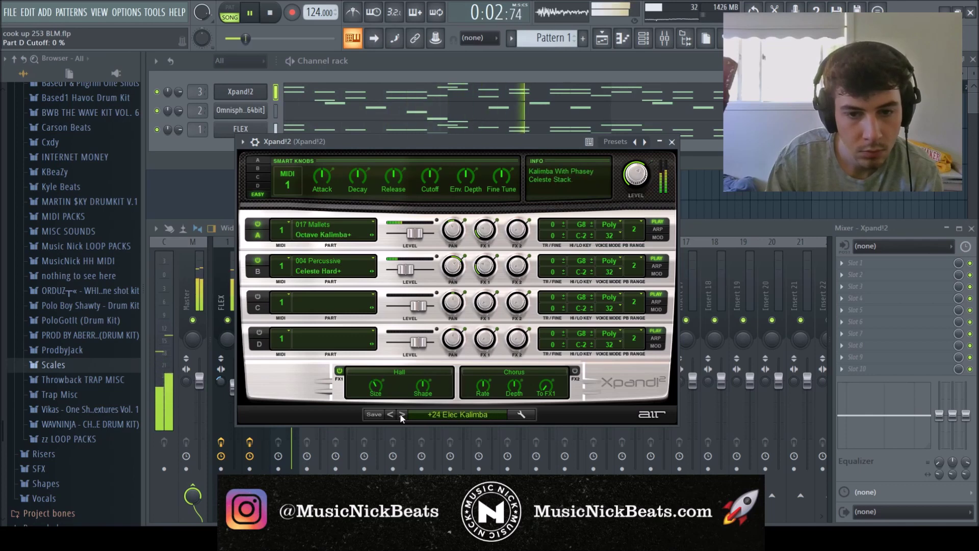
left_click(401, 414)
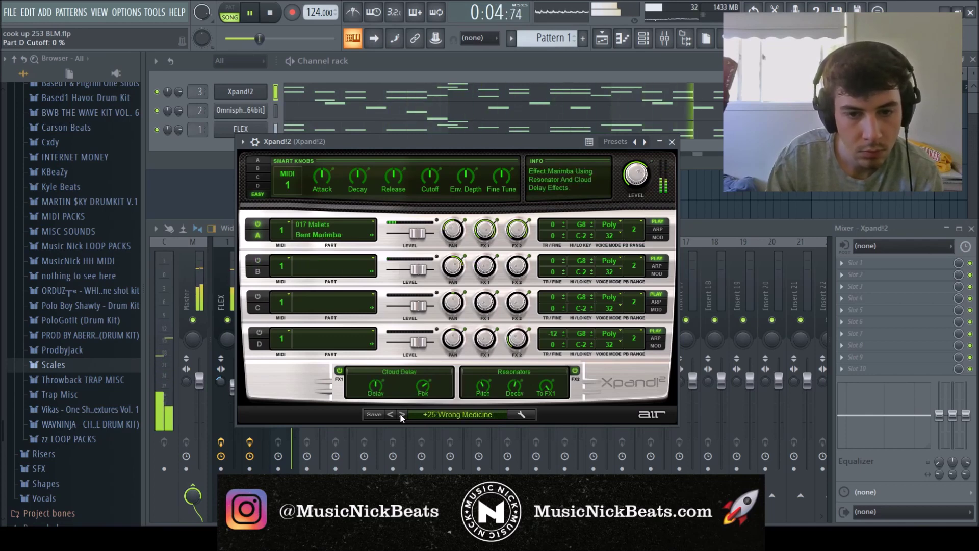
left_click(401, 414)
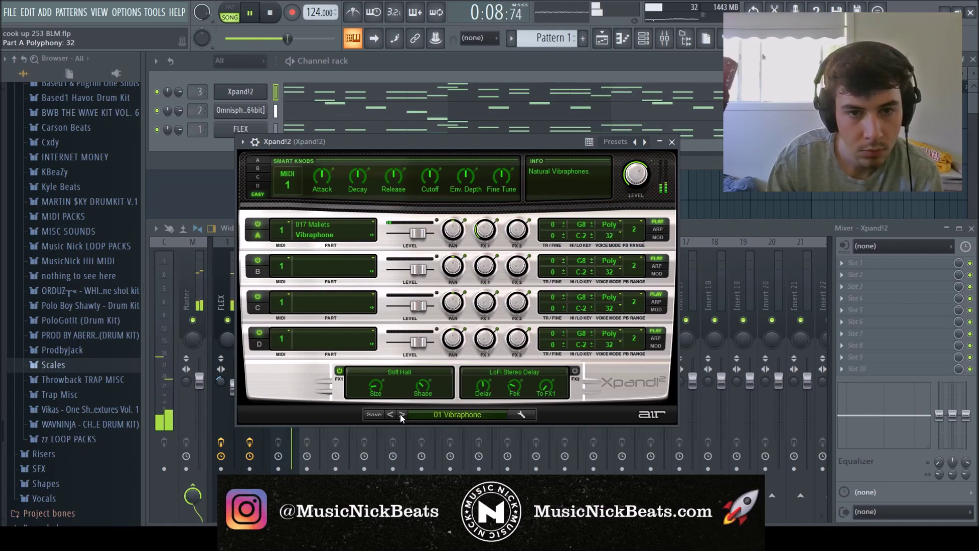
Play back the Xpand!2 melody and thin it out across all eight bars by removing the in-between chords.
left_click(437, 94)
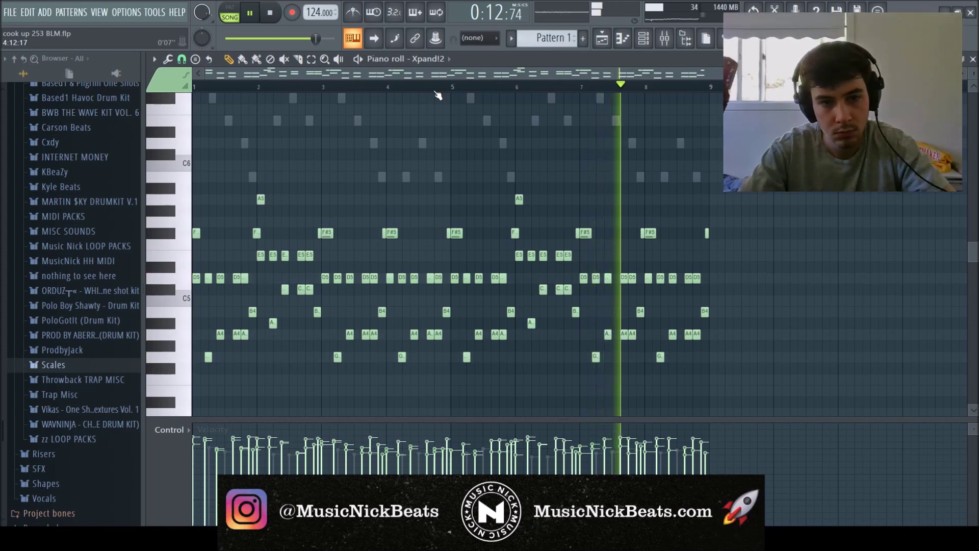
key("space")
key("space")
key("space")
key("space")
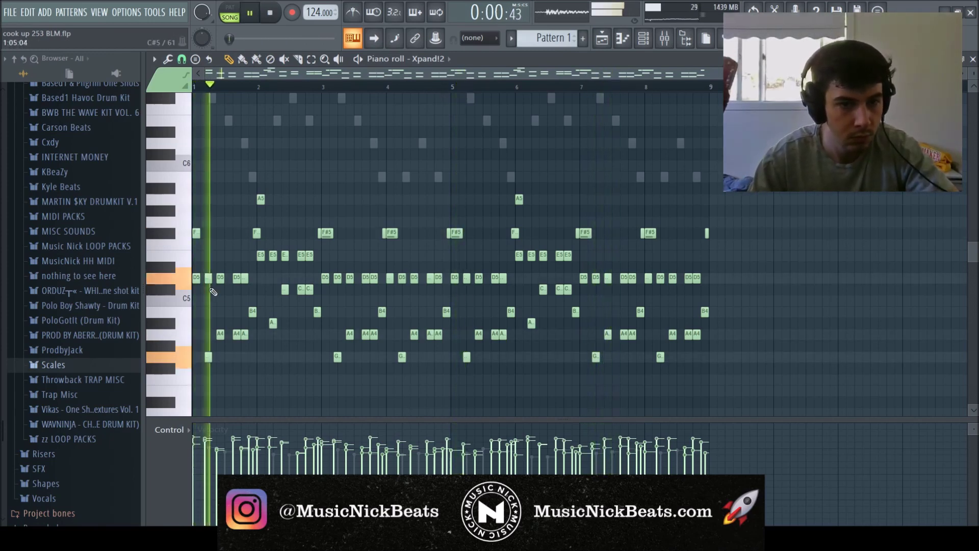
key("space")
key("space")
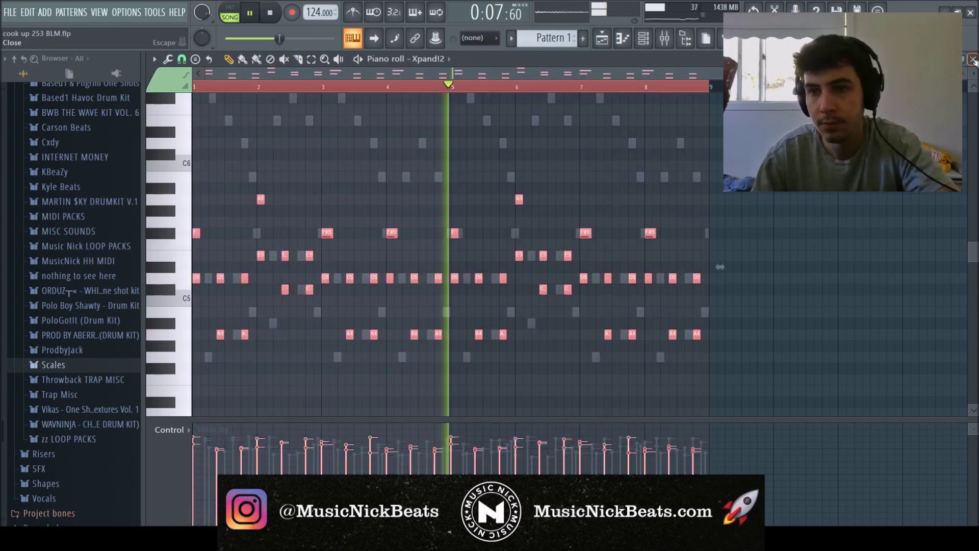
left_click(973, 59)
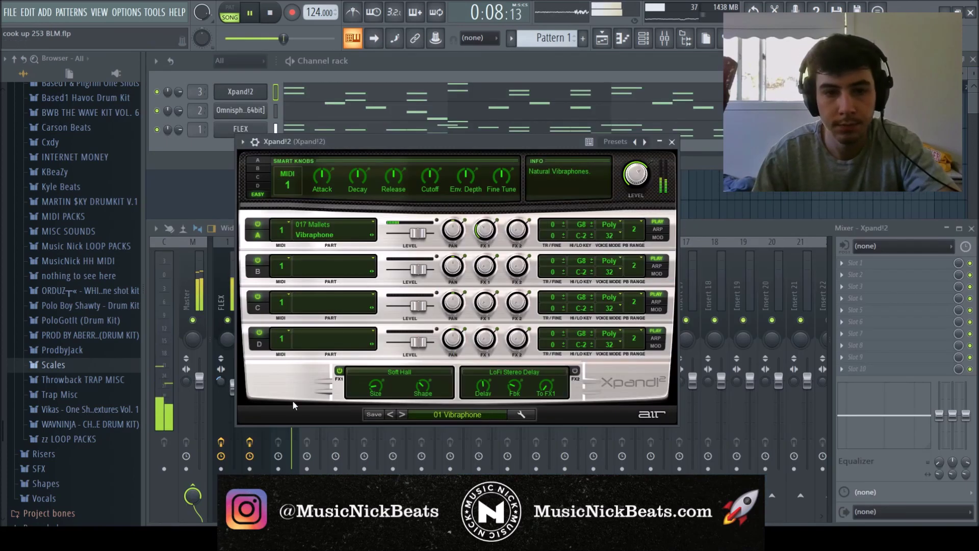
left_click(671, 142)
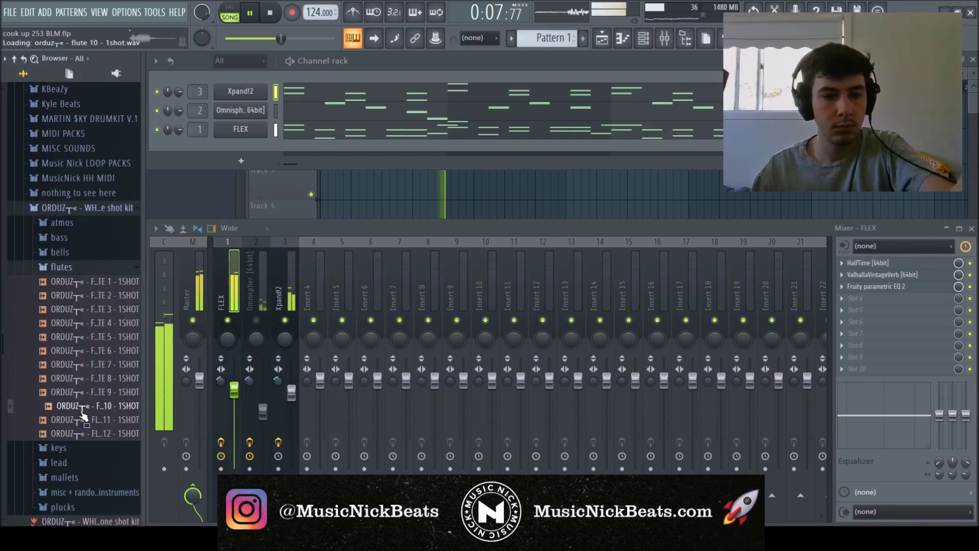
Audition the ORDUZ flute one-shots, load FLUTE 11 as a channel on mixer track 4 and analyse its pitch in Newtone.
left_click(83, 420)
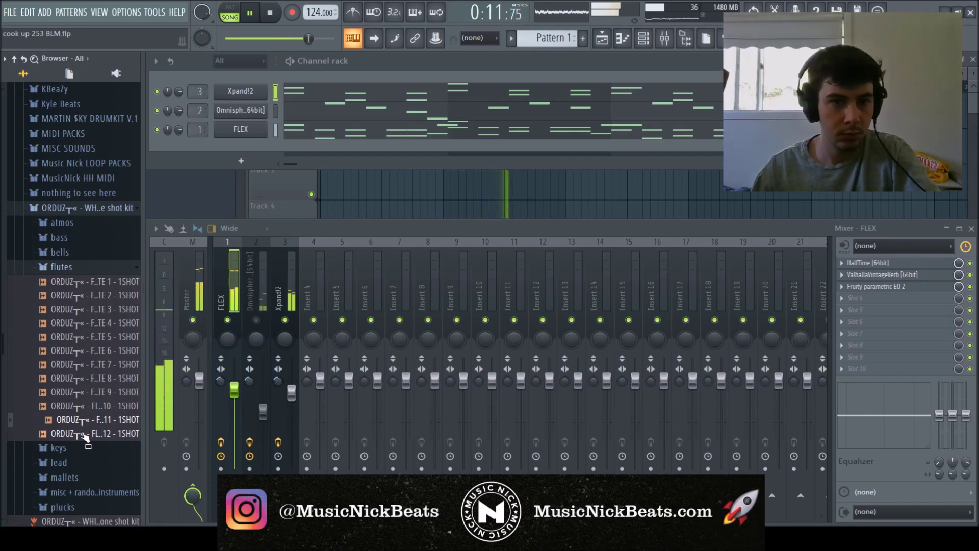
left_click(85, 433)
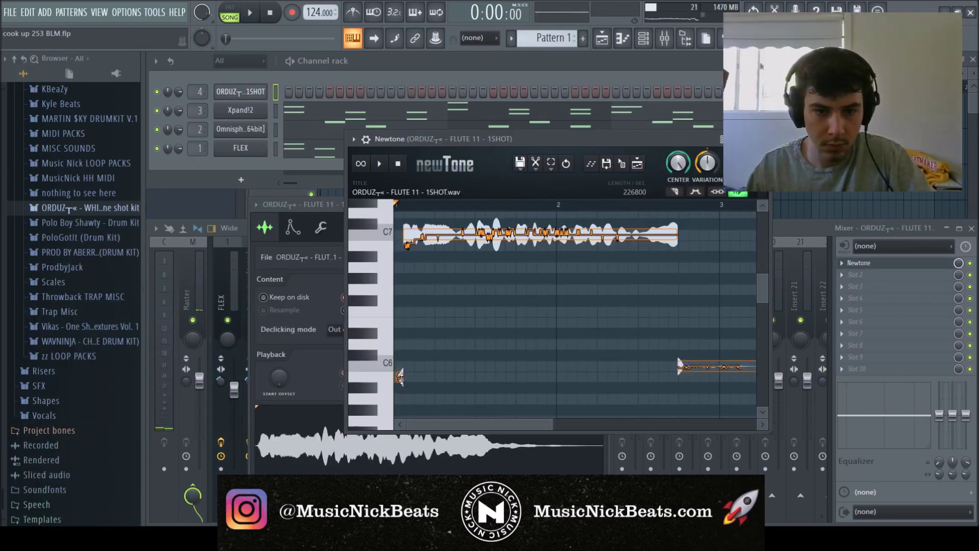
left_click_drag(400, 376, 402, 371)
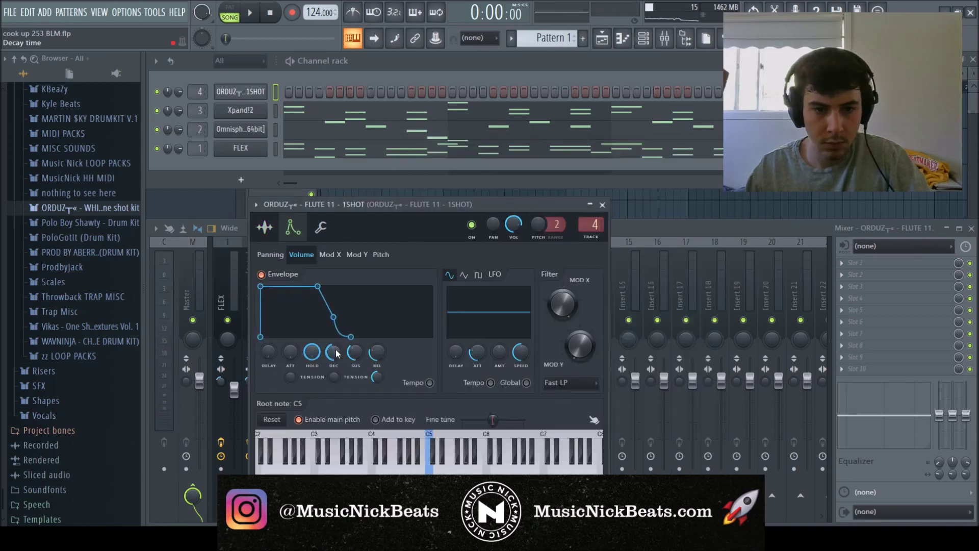
Reduce the decay and sustain of the flute sample's volume envelope to their minimum.
left_click_drag(336, 350, 336, 360)
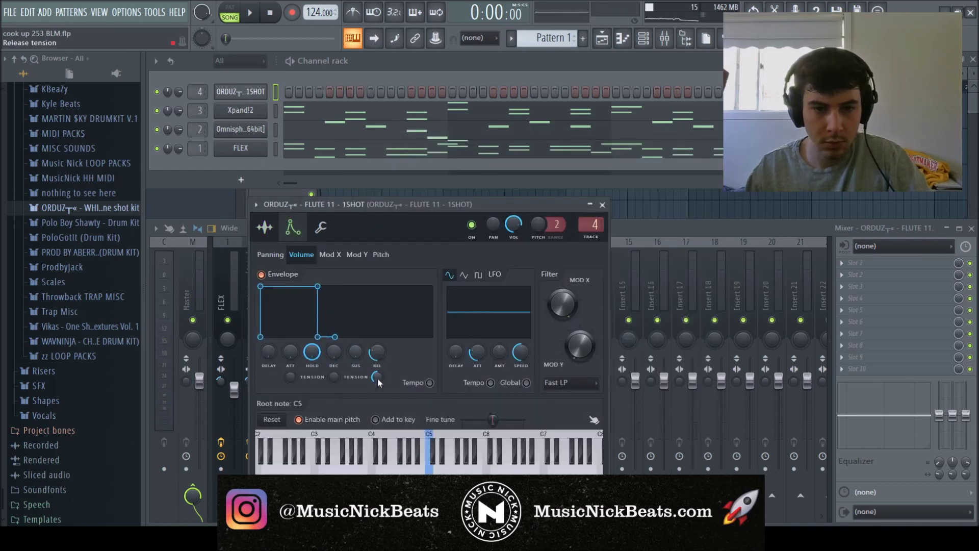
left_click(603, 205)
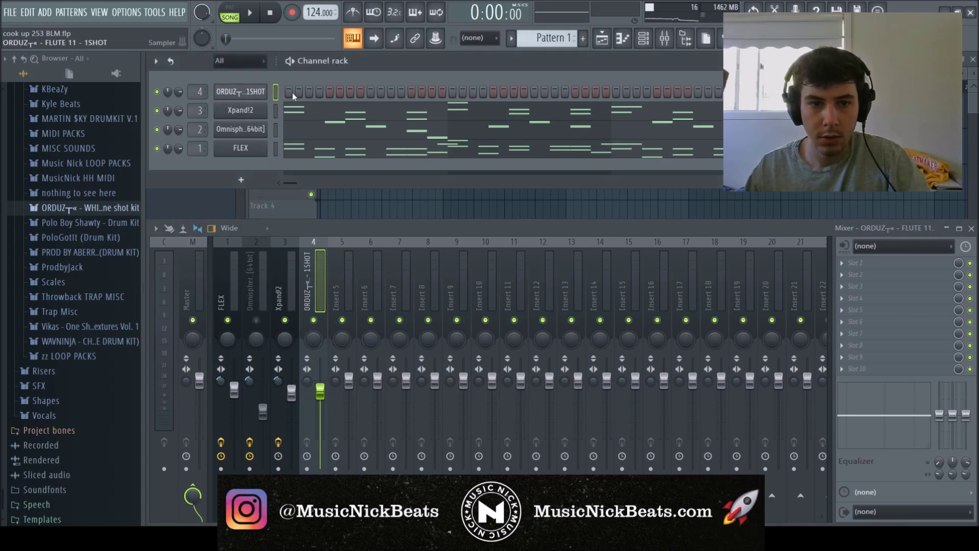
Place a D5 flute note at the start of the pattern and lengthen it to span bars 1 and 2.
key("F7")
key("space")
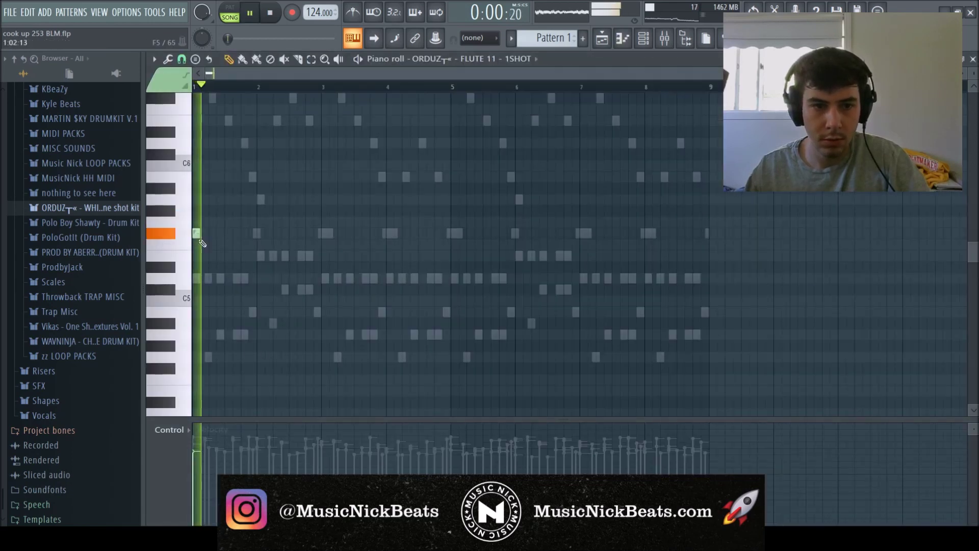
left_click(227, 278)
left_click_drag(229, 278, 319, 279)
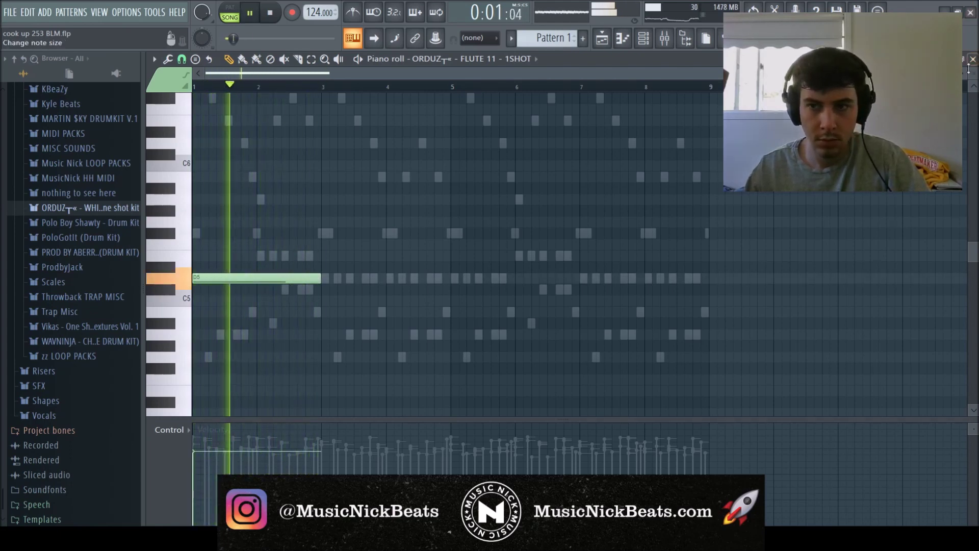
Lower the volume of the flute's mixer track 4 and adjust its stereo separation.
left_click(970, 12)
left_click_drag(322, 393, 322, 407)
left_click_drag(307, 380, 309, 386)
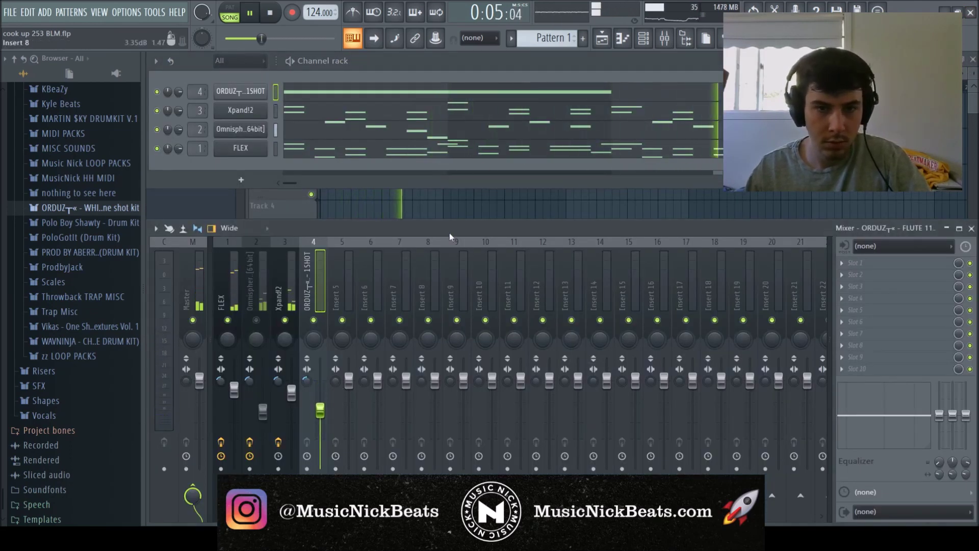
Add Fruity Chorus, EffectRack and Fruity Delay 3 to the flute track, plus Fruity parametric EQ 2 in slot 5 with its first band adjusted.
left_click(718, 101)
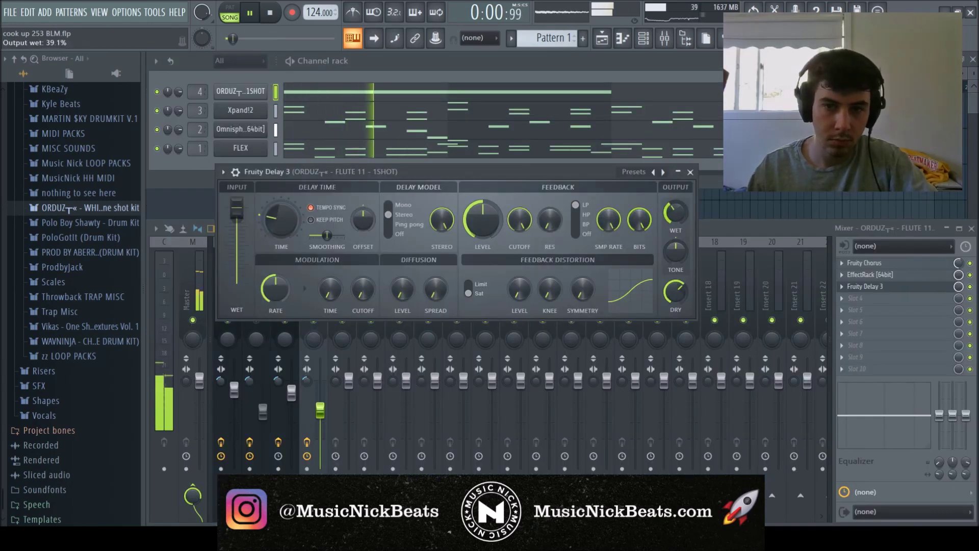
left_click(690, 172)
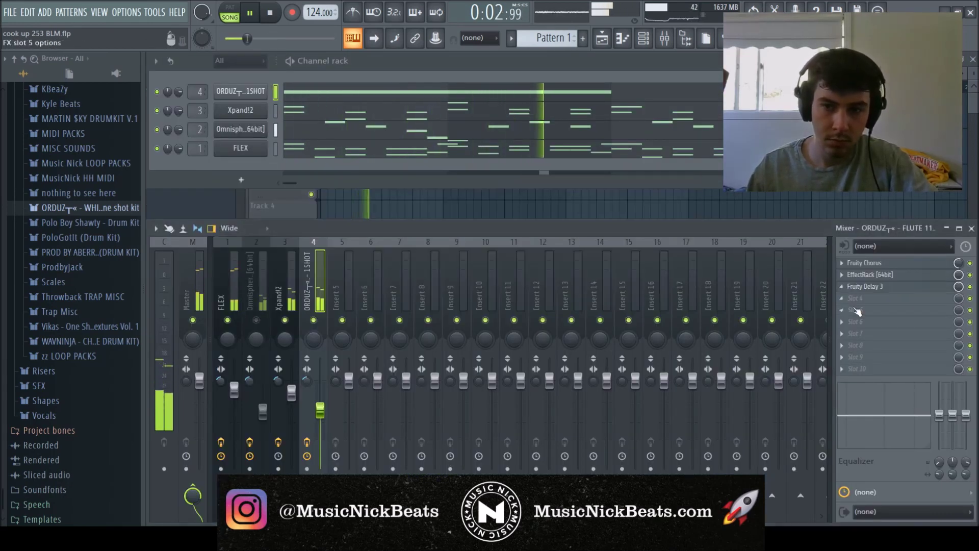
left_click(660, 438)
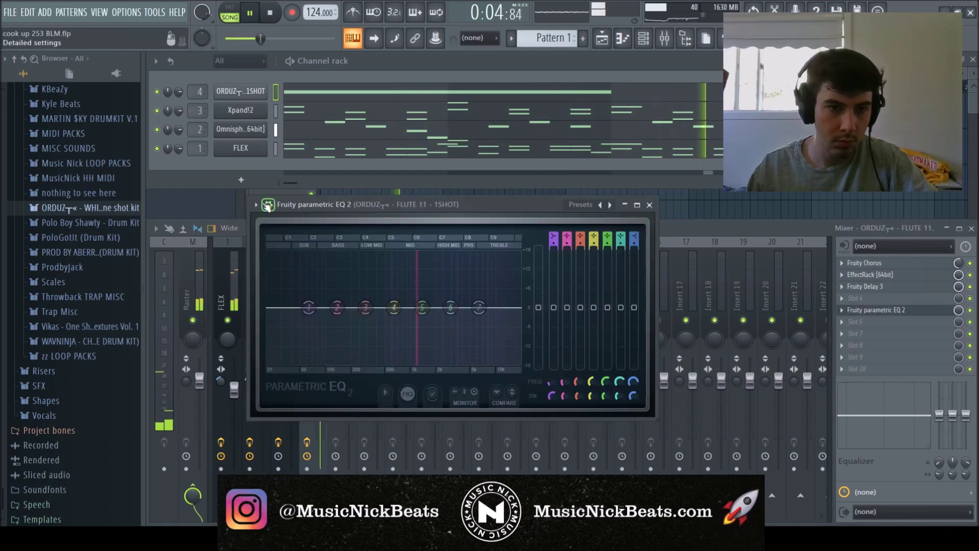
left_click_drag(308, 307, 489, 314)
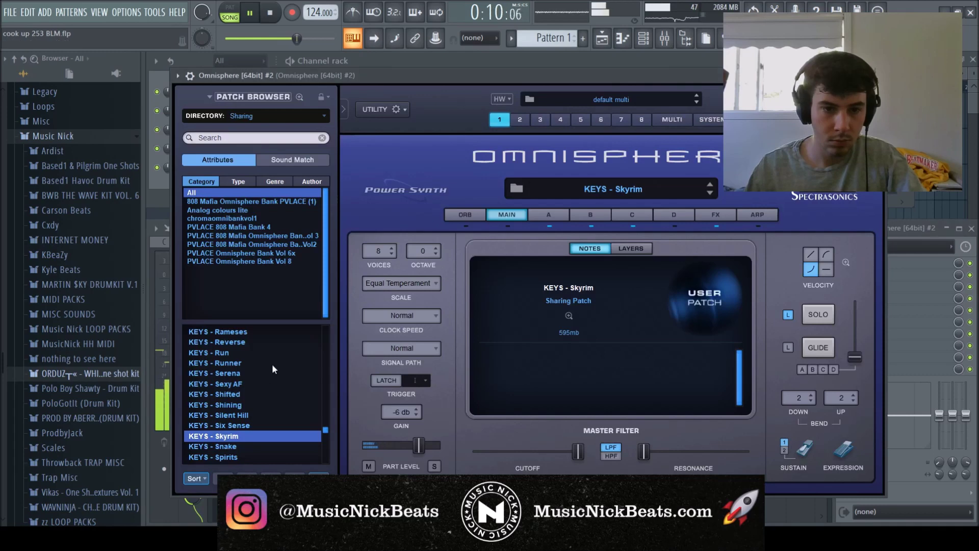
Choose a KEYS patch in the second Omnisphere and lower the volume of its mixer track 5.
scroll(273, 369, "down", 2)
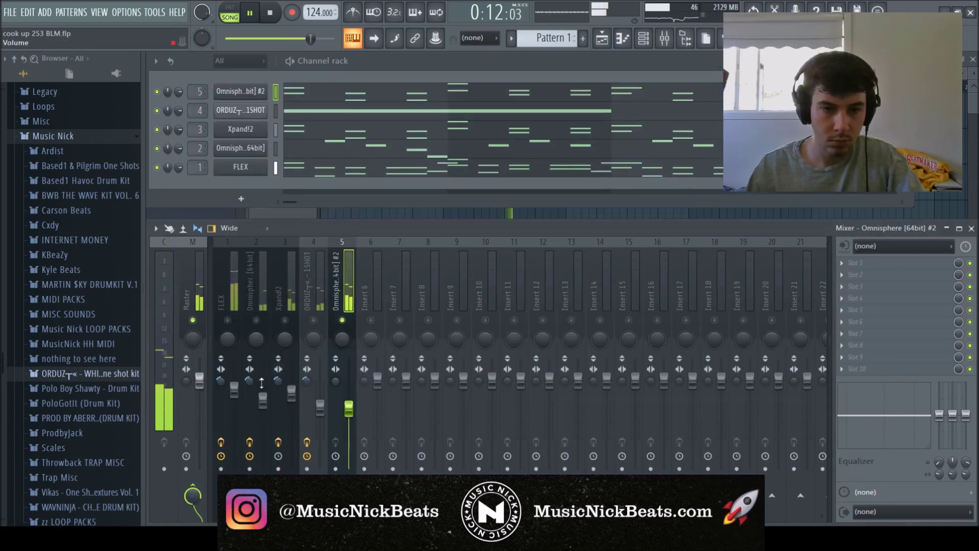
left_click(237, 325)
left_click(349, 408)
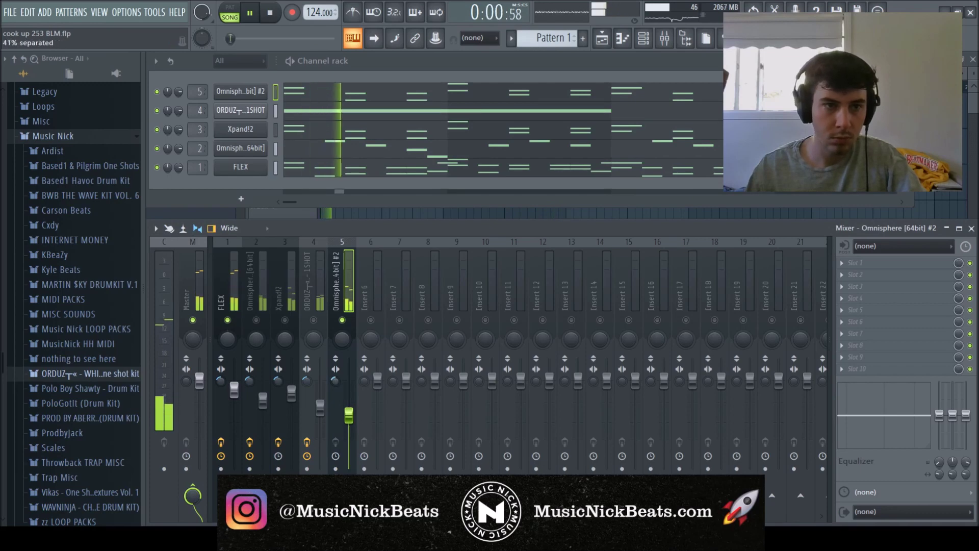
Add an effect to the second Omnisphere's mixer track and adjust its setting.
left_click(718, 472)
left_click_drag(499, 299, 519, 298)
left_click(627, 172)
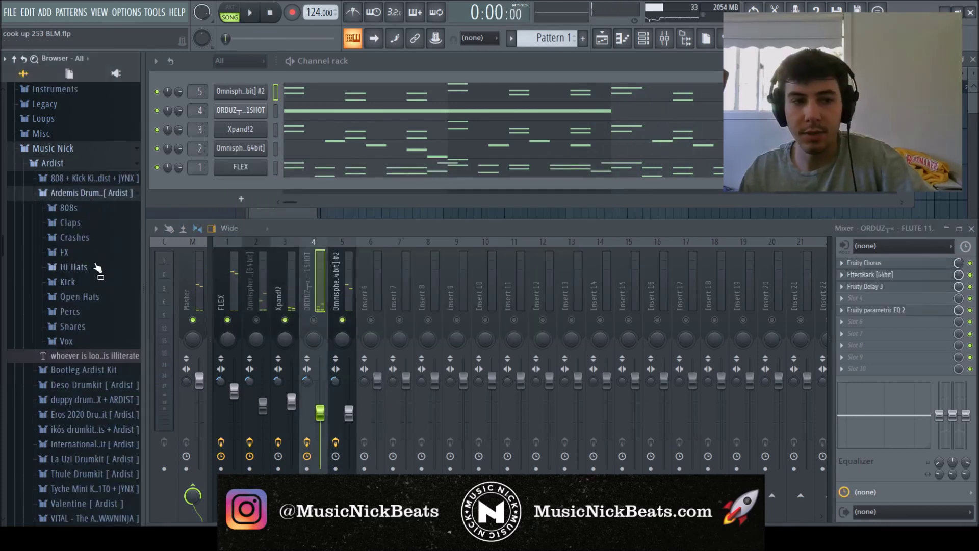
Load Clap_PositiveThoughts from the Bootleg Artist Kit on mixer track 8 and add Fruity parametric EQ 2 with the 30Hz + 18kHz cut preset.
left_click(81, 192)
left_click(81, 208)
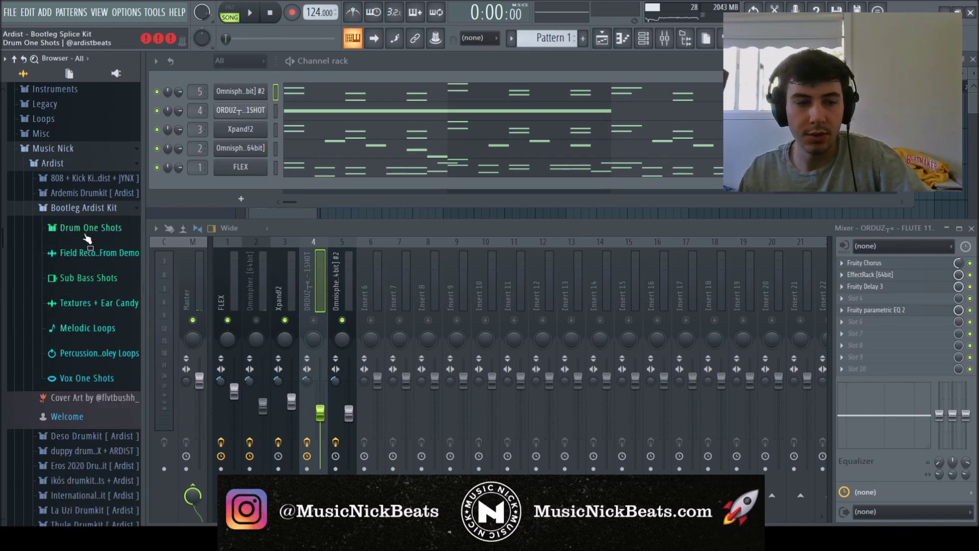
left_click(86, 237)
left_click(89, 264)
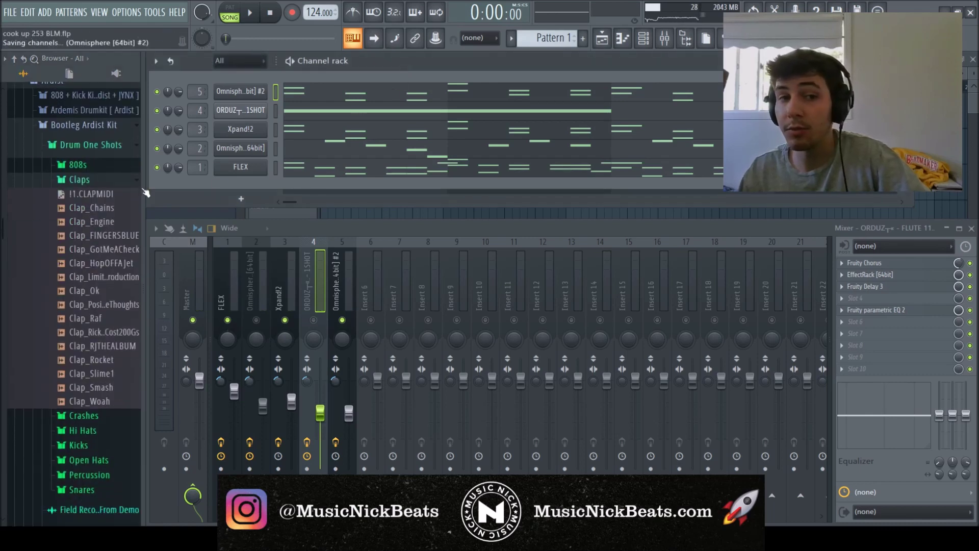
scroll(98, 249, "down", 2)
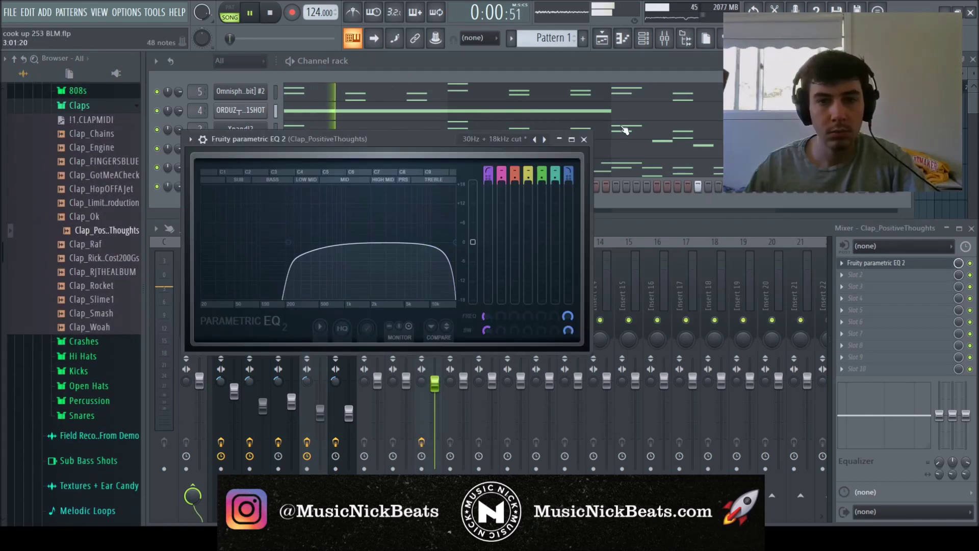
left_click(582, 140)
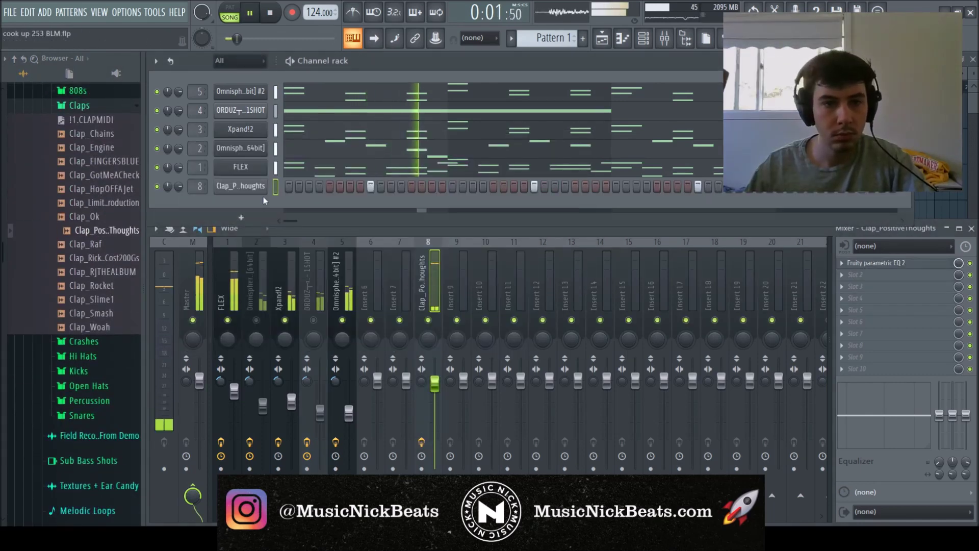
Enable 0 dB clipping for the Clap_PositiveThoughts sample and adjust its boost in the precomputed effects.
left_click(257, 188)
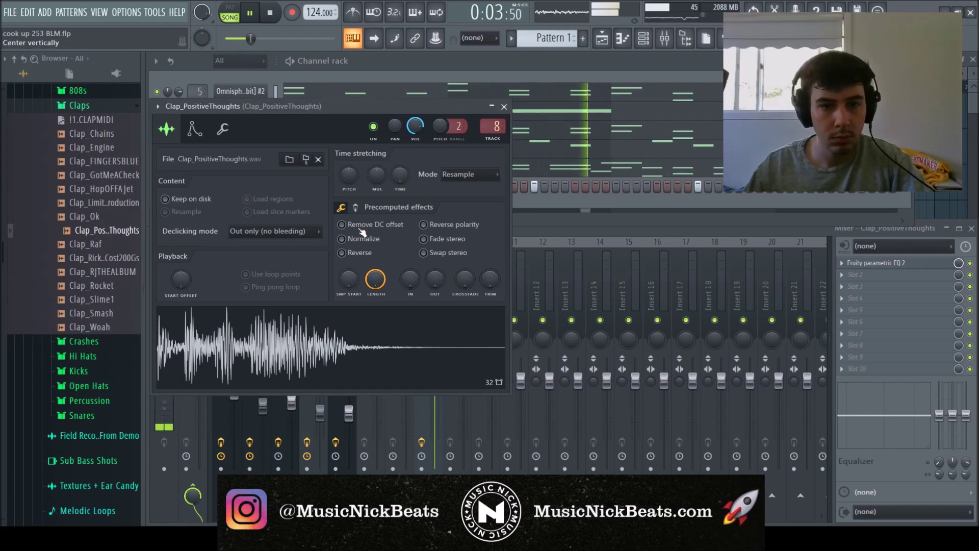
left_click(356, 207)
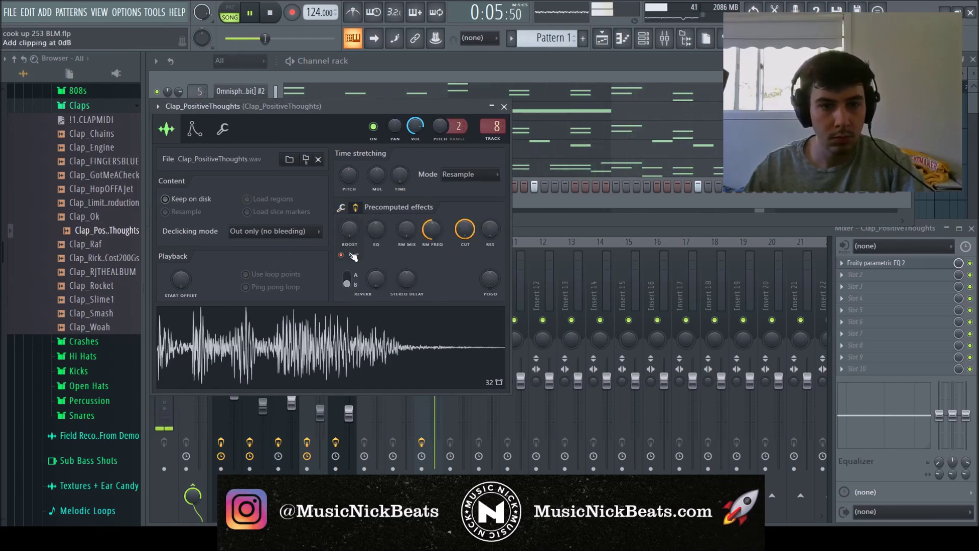
left_click_drag(353, 237, 354, 235)
left_click(503, 107)
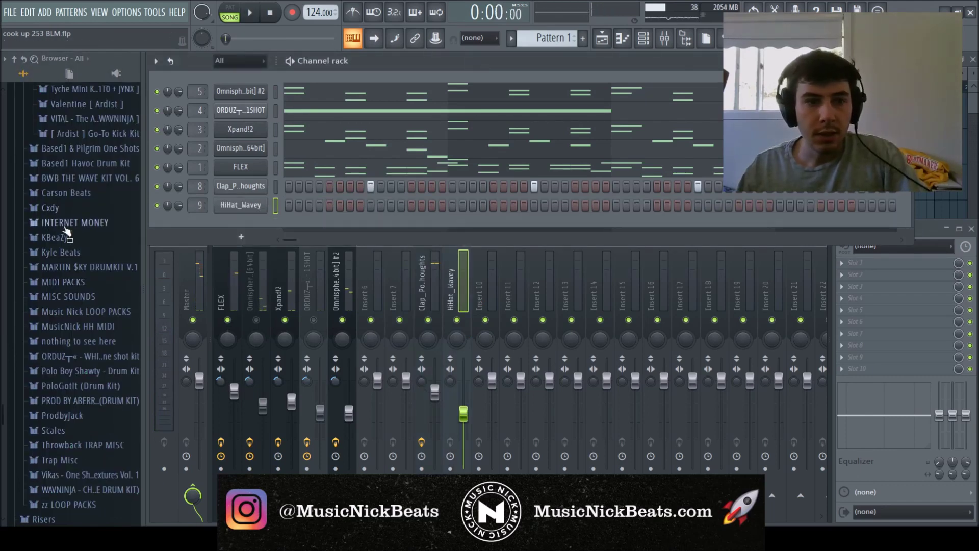
Load the HH 121 bpm MIDI from Cxdy's Simple hi-hat folder into the HiHat_Wavey channel and play the pattern.
left_click(57, 208)
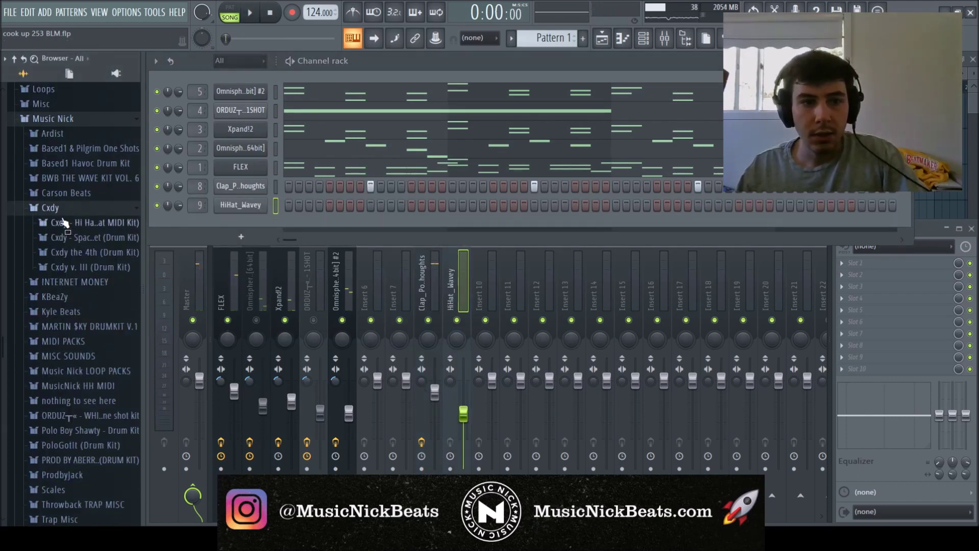
left_click(63, 224)
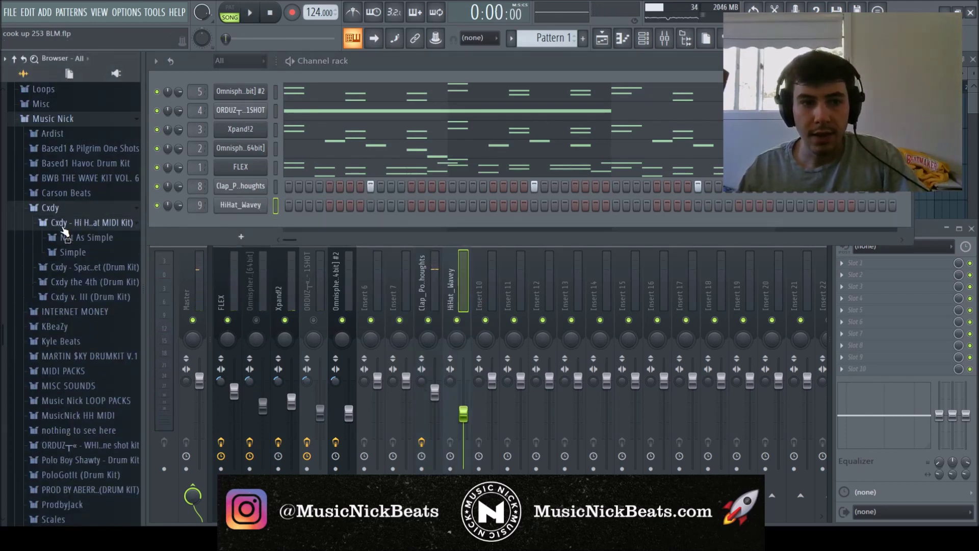
left_click(93, 252)
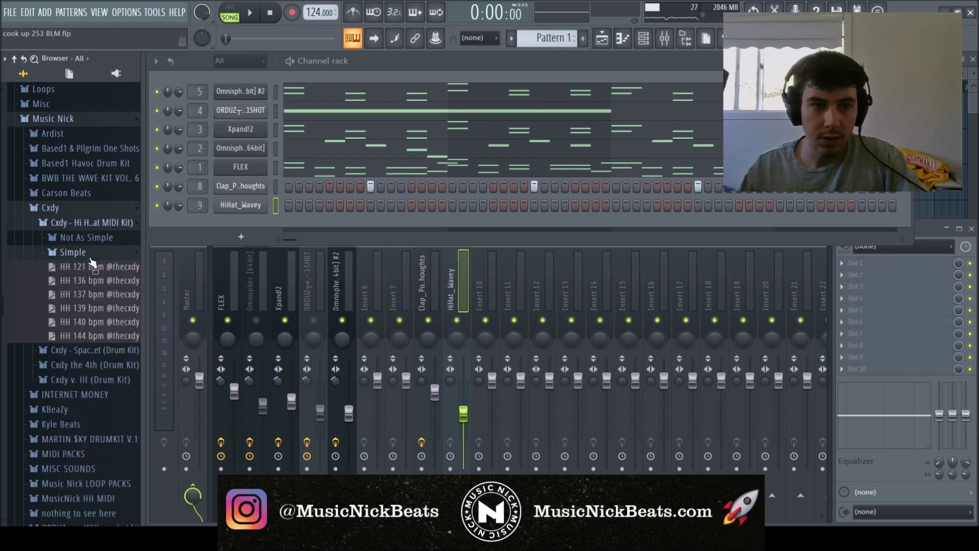
left_click(91, 270)
key("space")
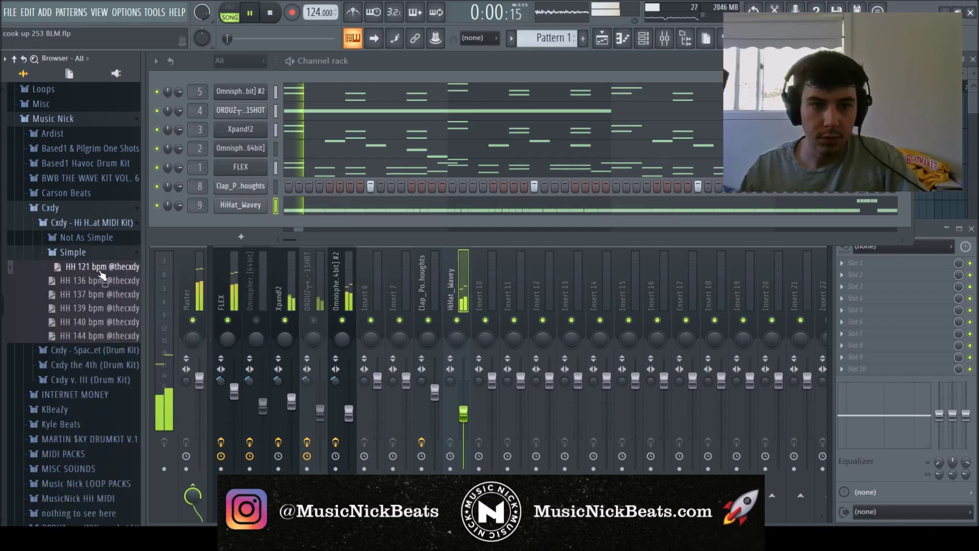
Try the HH 140 bpm MIDI in the HiHat_Wavey piano roll, and settle on HH 139 bpm as the hi-hat pattern.
left_click(337, 208)
key("ctrl+a")
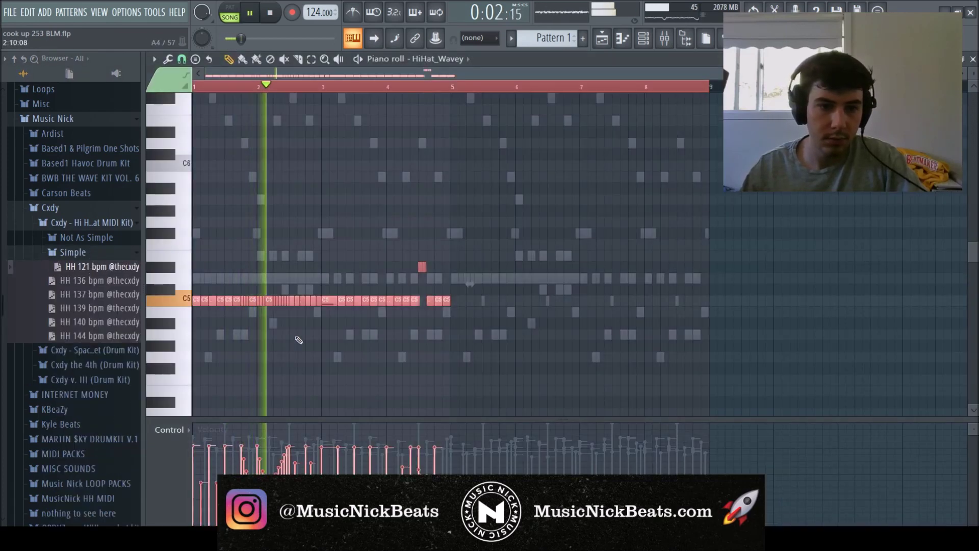
left_click(101, 323)
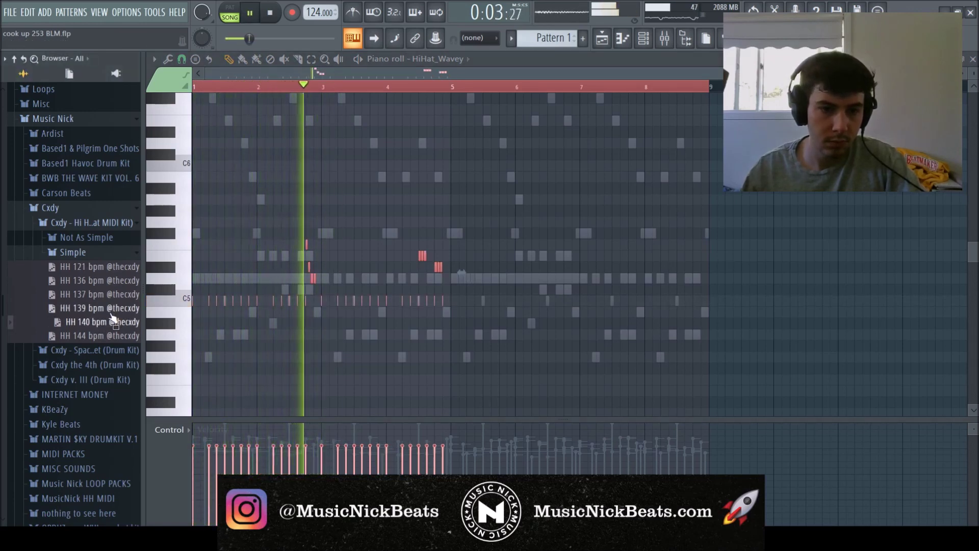
left_click(110, 310)
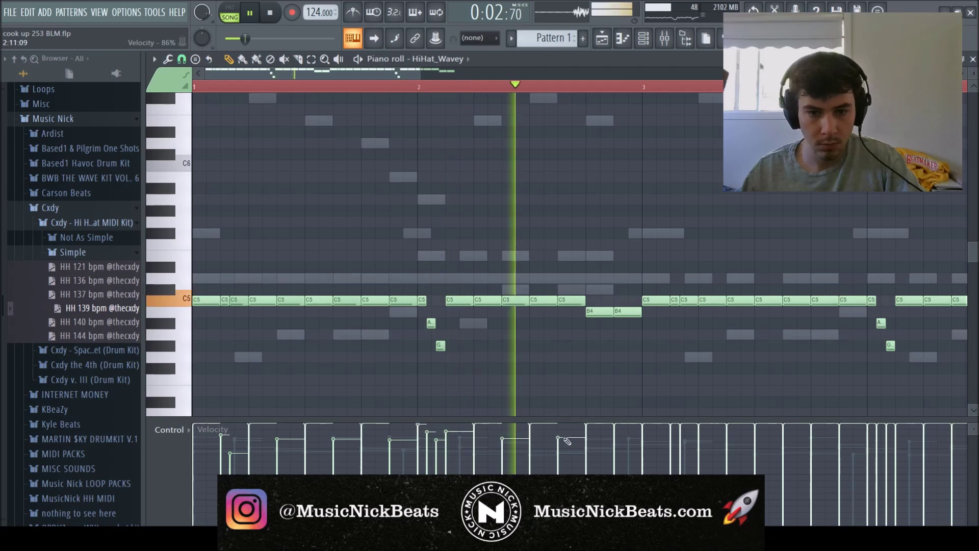
Lower the velocities of the quick hi-hat notes and alternate hits in bar 3 of the HiHat_Wavey pattern.
left_click_drag(363, 74, 445, 79)
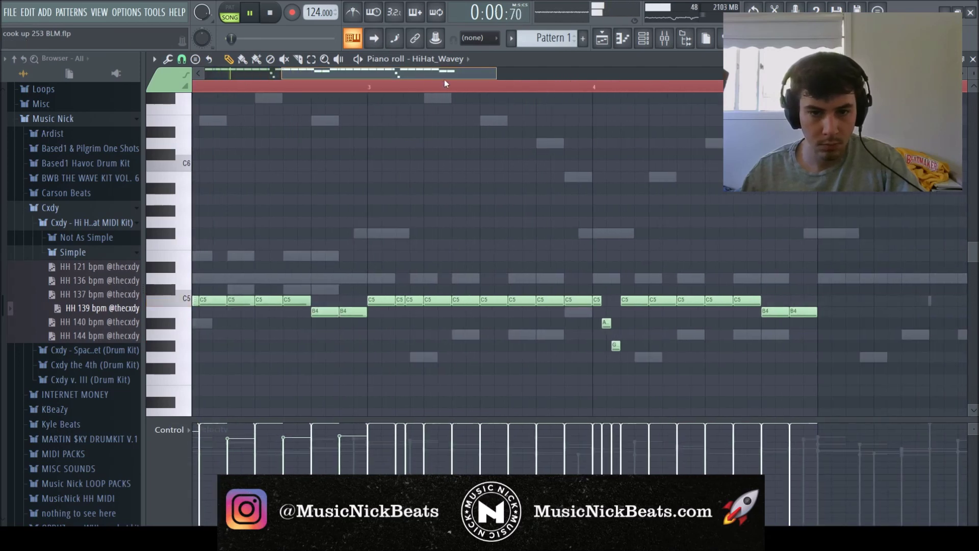
left_click_drag(396, 426, 406, 442)
left_click(452, 437)
left_click(508, 439)
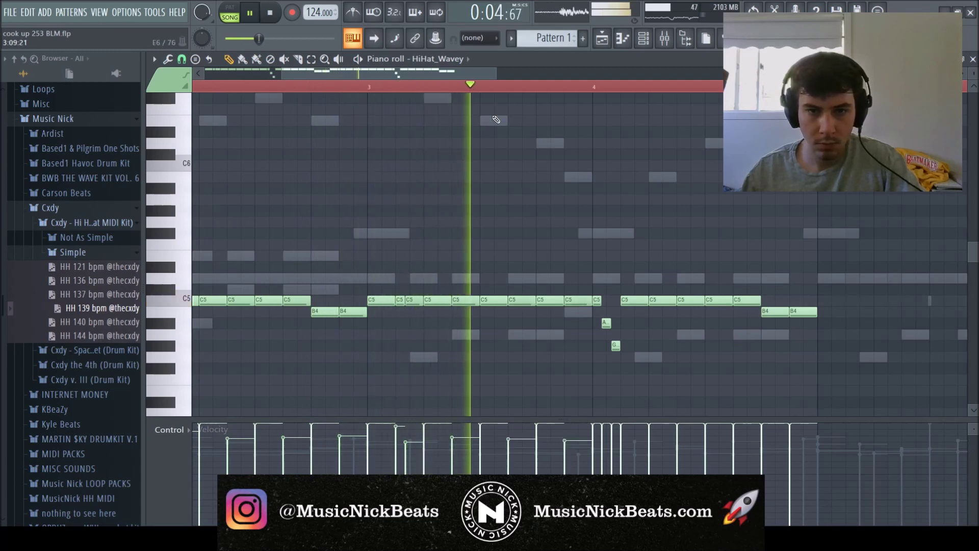
Soften the quick hi-hat notes at the start of bar 4 and delete the G#4 note in bar 2.
left_click_drag(444, 77, 521, 77)
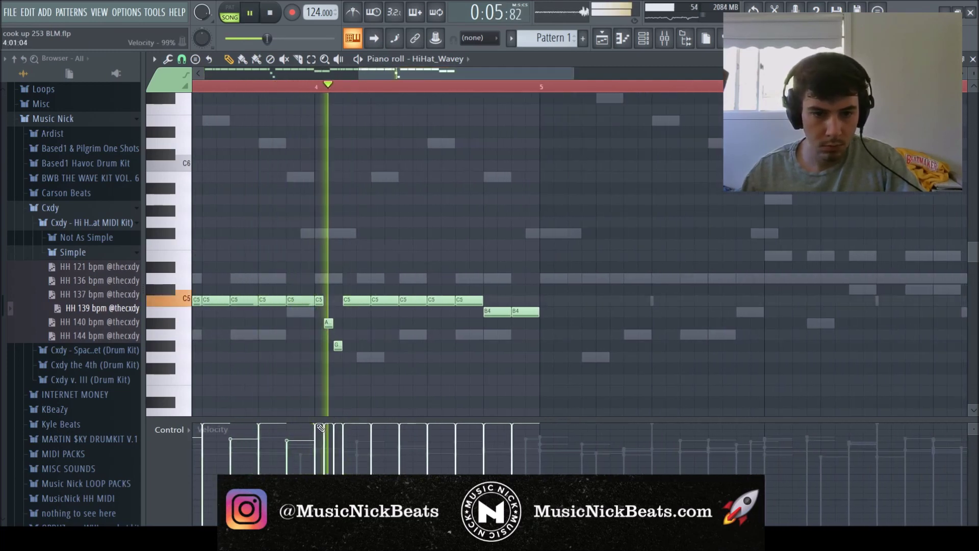
left_click_drag(315, 425, 347, 458)
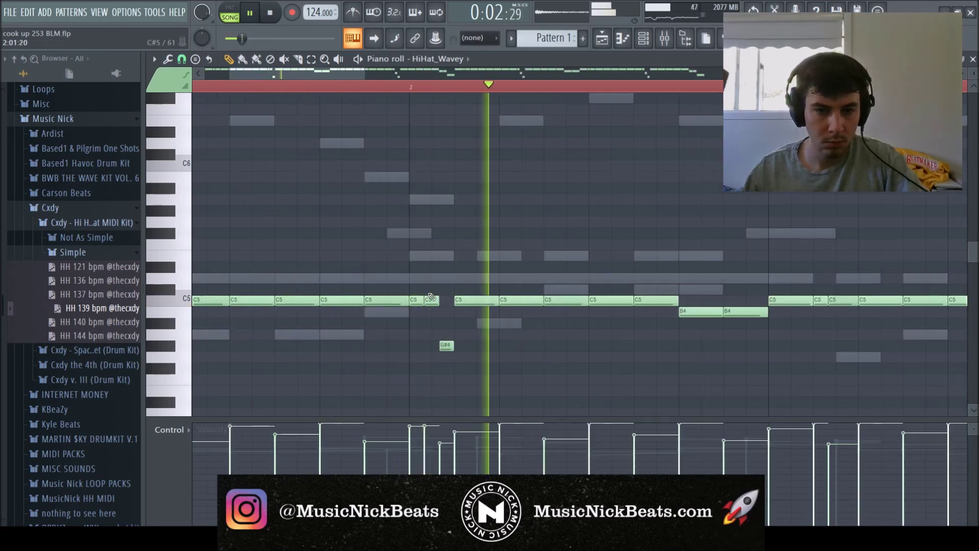
right_click(446, 347)
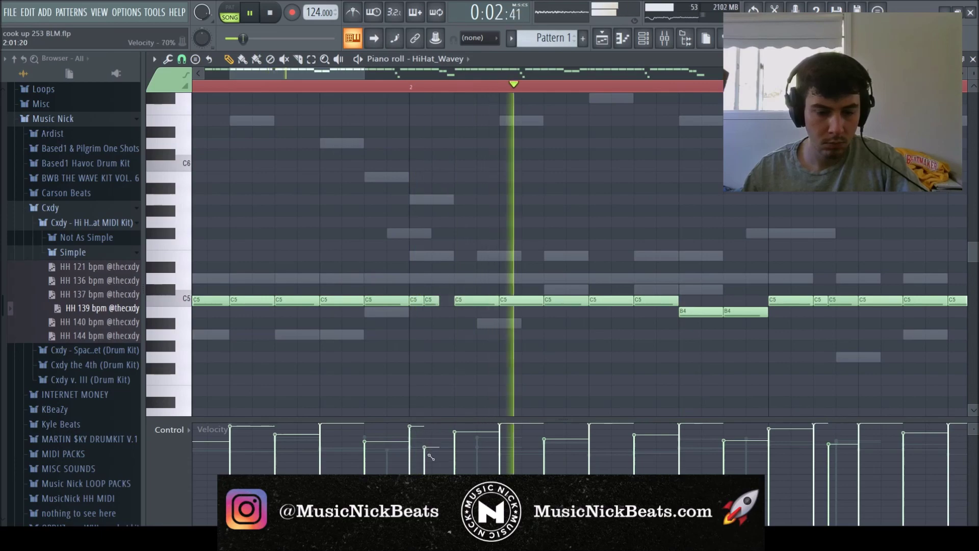
scroll(431, 337, "down", 3)
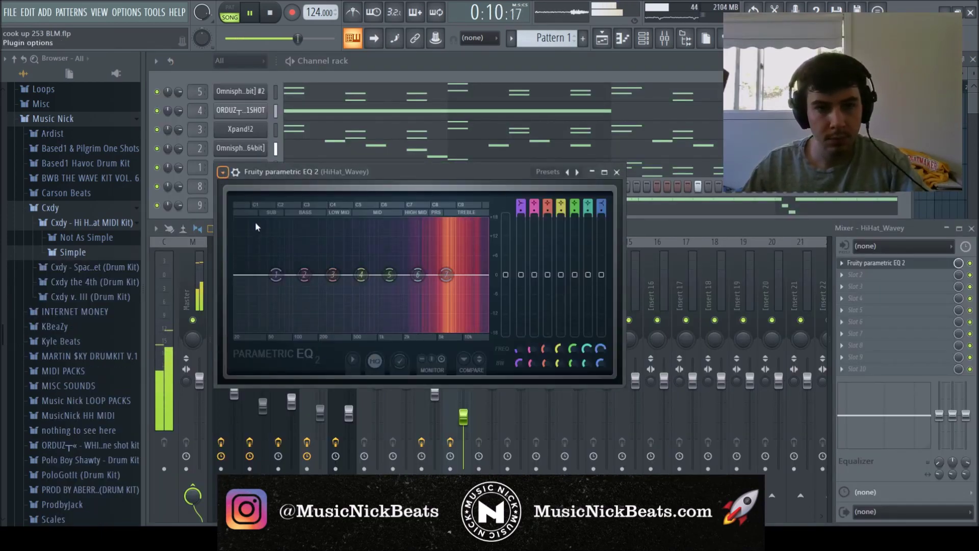
Apply the 30Hz + 18kHz cut preset to HiHat_Wavey's Fruity parametric EQ 2 and raise the high-pass band to remove the lows.
left_click(416, 270)
left_click_drag(249, 276, 355, 275)
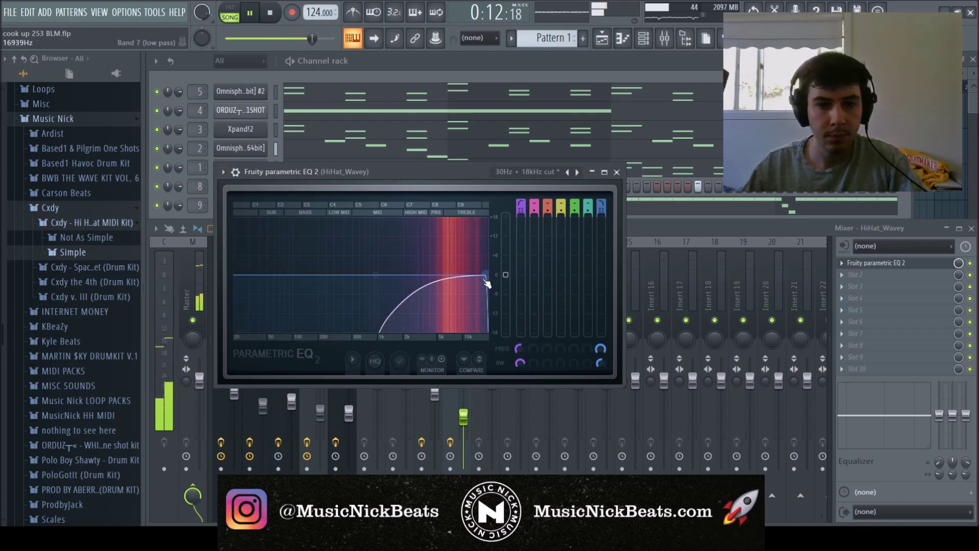
left_click(540, 73)
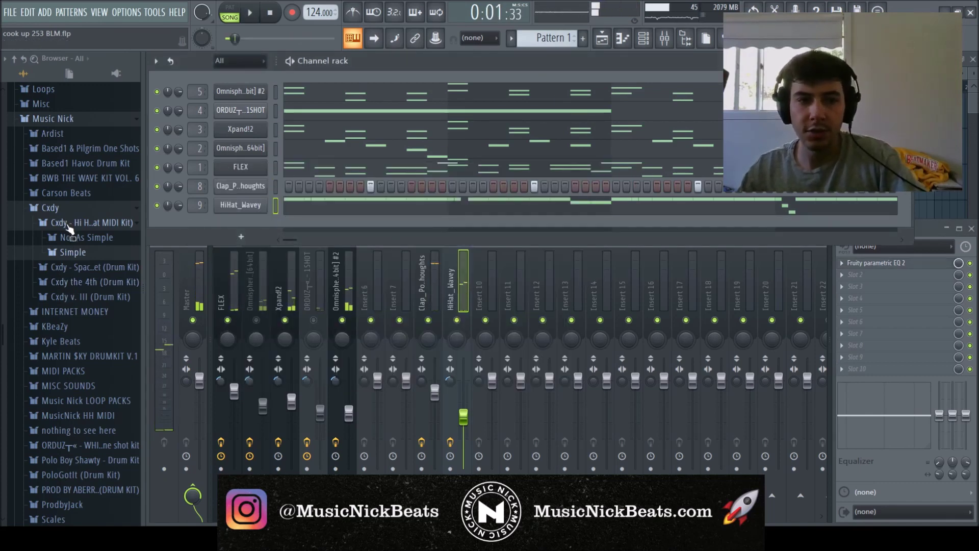
Open the Open Hats folder within the Bootleg Artist Kit's Drum One Shots.
left_click(70, 223)
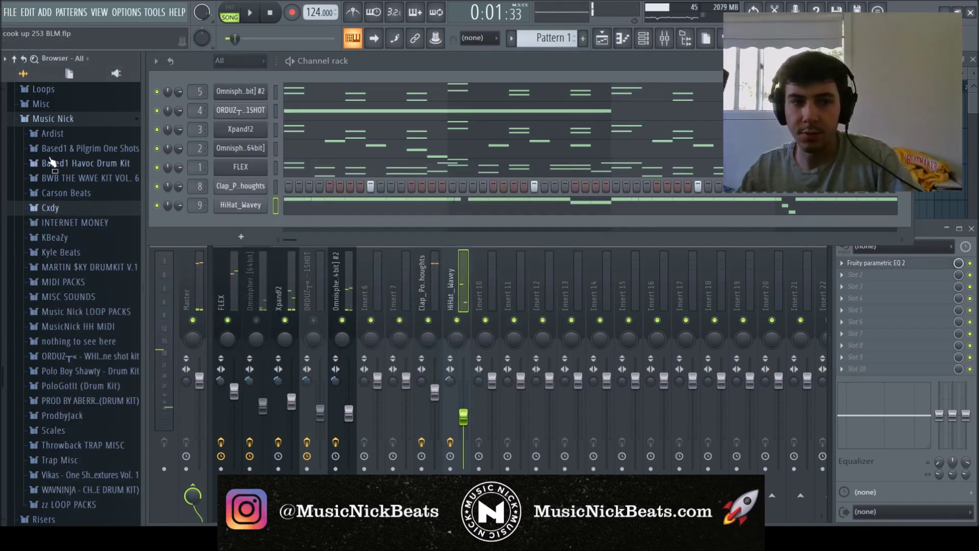
left_click(68, 137)
left_click(74, 177)
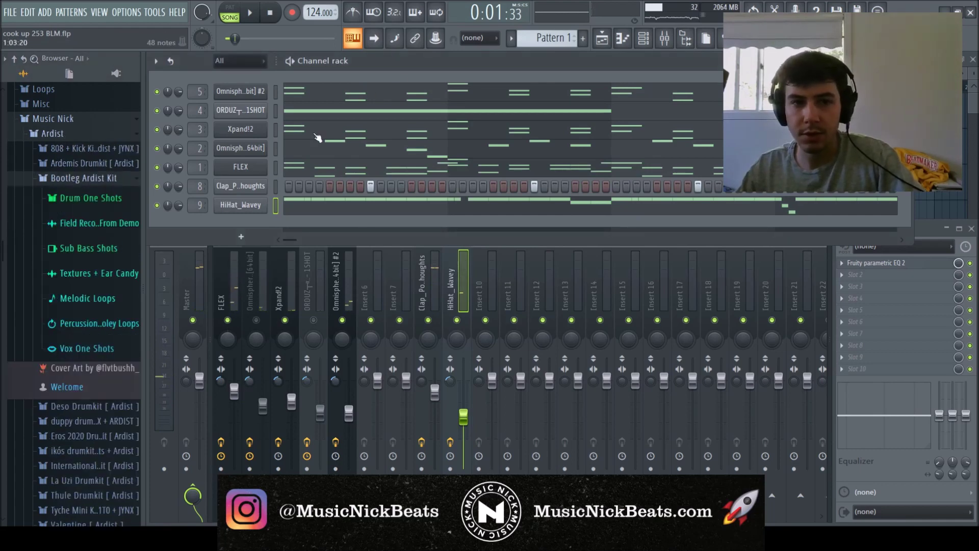
left_click(90, 198)
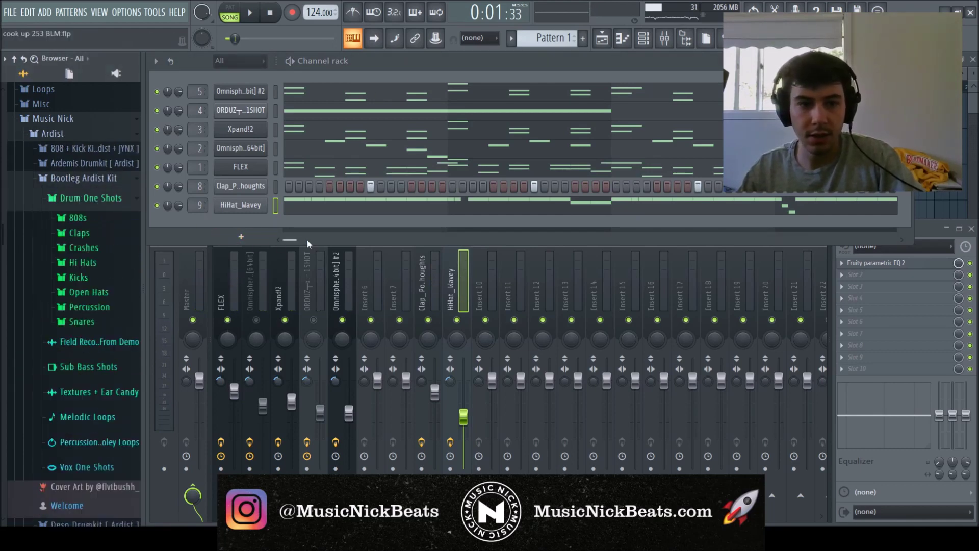
left_click(99, 290)
Audition the open hat samples against the beat and load OpenHat_Favorite Colors and OpenHat_Conley as new channels.
key("space")
left_click(100, 322)
left_click(273, 13)
key("space")
left_click(102, 348)
key("space")
key("space")
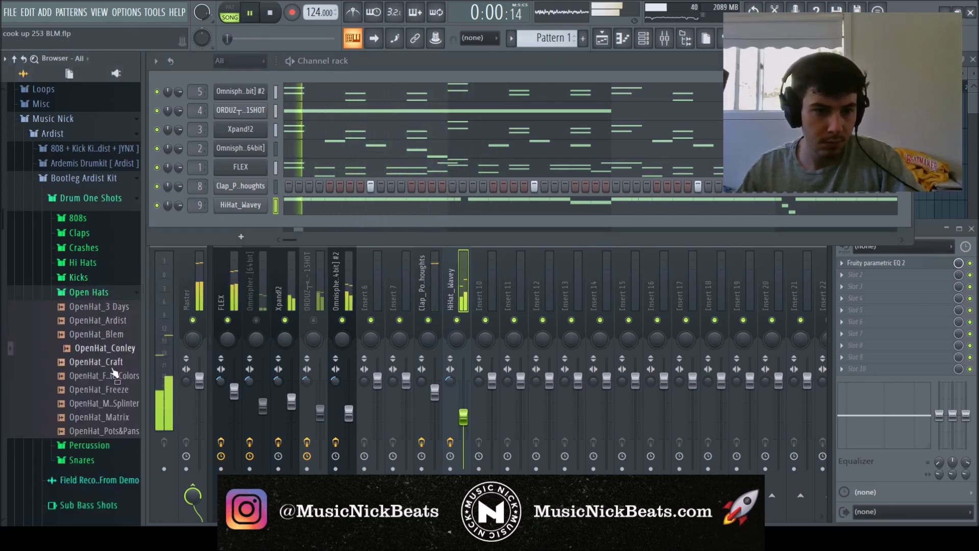
left_click(102, 375)
left_click(104, 389)
key("space")
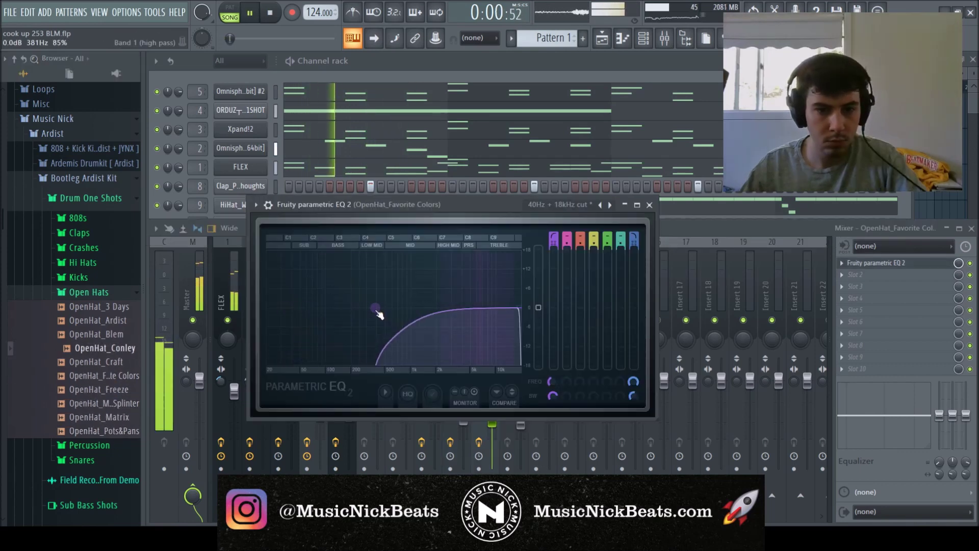
Raise the high-pass band on OpenHat_Favorite Colors' Fruity parametric EQ 2, based on the 40Hz + 18kHz cut preset.
left_click_drag(378, 308, 524, 307)
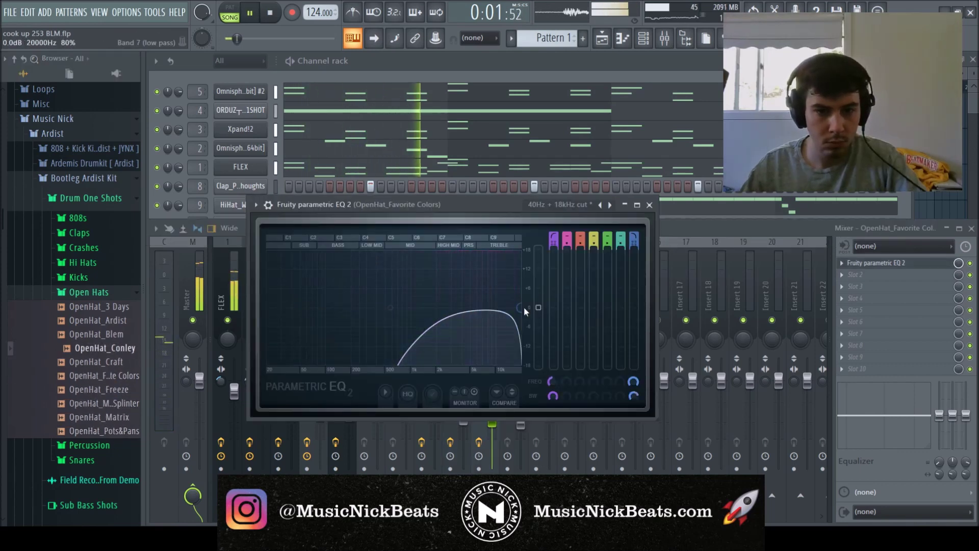
left_click_drag(390, 308, 431, 305)
left_click(649, 205)
Apply the 30Hz + 18kHz cut preset to OpenHat_Conley's Fruity parametric EQ 2 and raise its high-pass band.
left_click(518, 291)
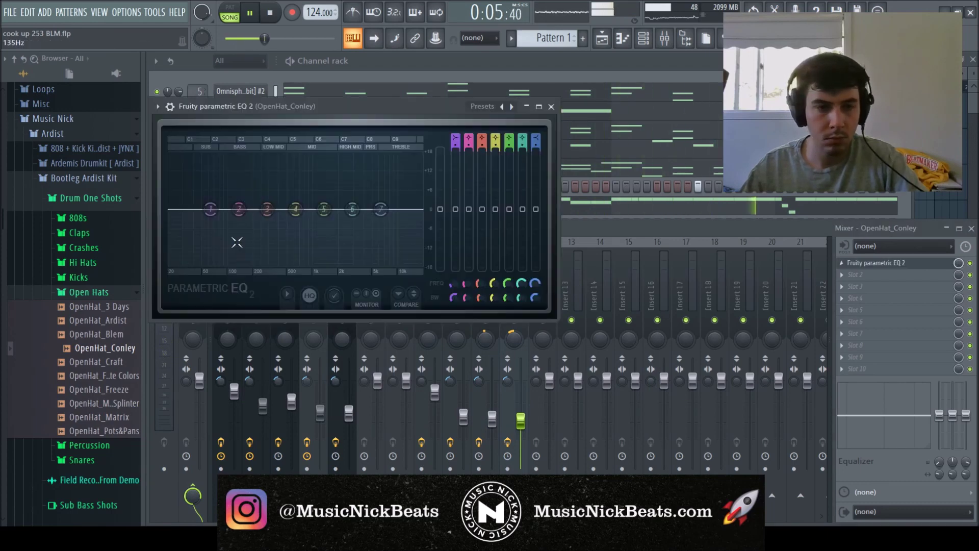
left_click(511, 107)
left_click_drag(178, 210, 305, 232)
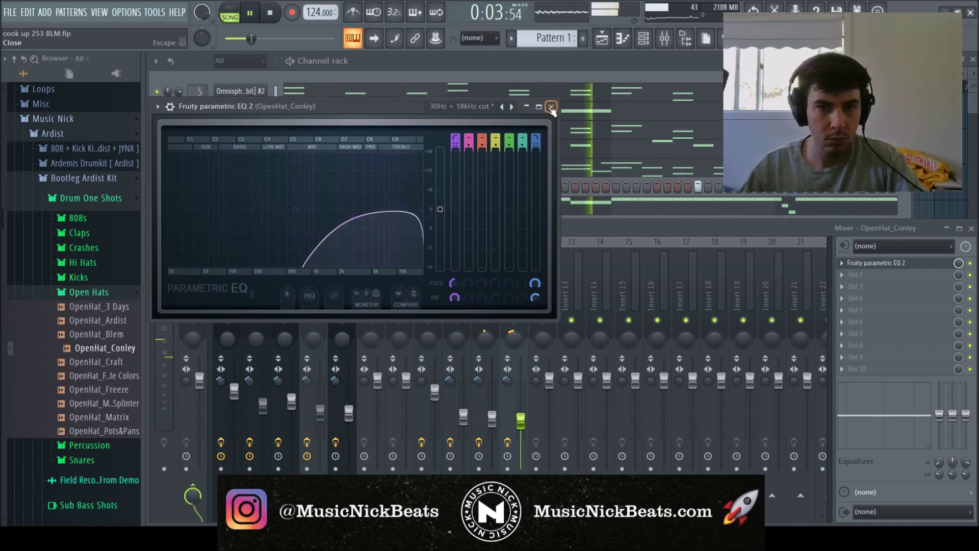
left_click(550, 107)
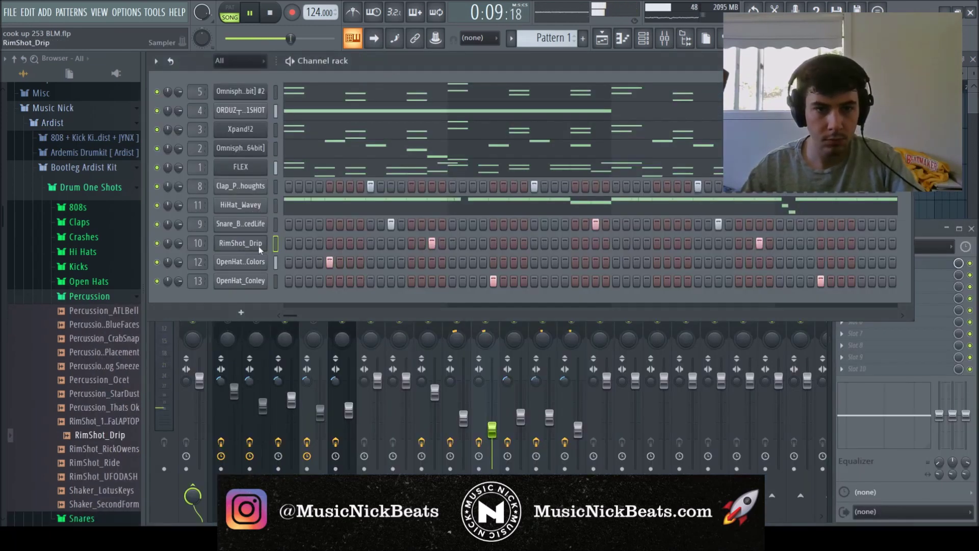
Add an extra C5 note early in bar 8 of the RimShot_Drip pattern and lower its velocity to about 92%.
key("F7")
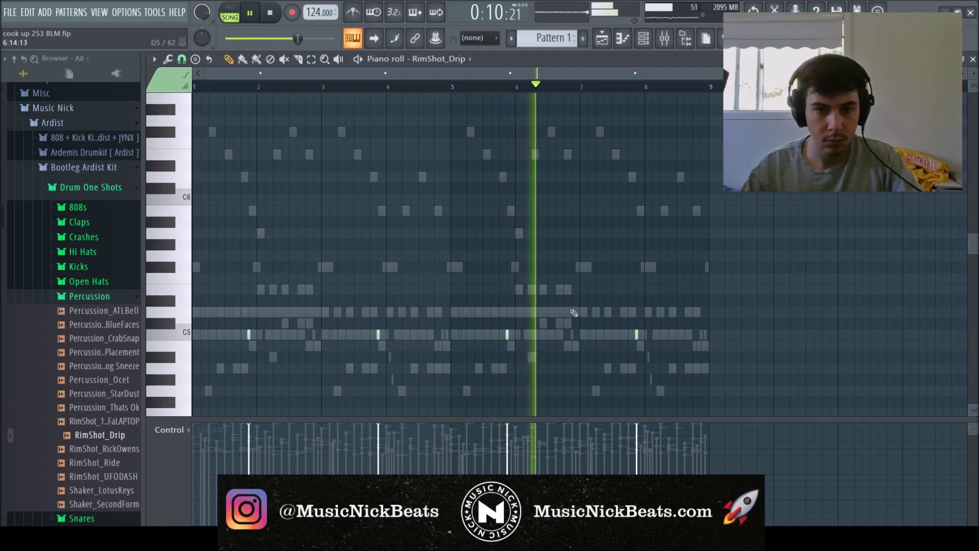
scroll(654, 344, "up", 2)
scroll(656, 346, "up", 2)
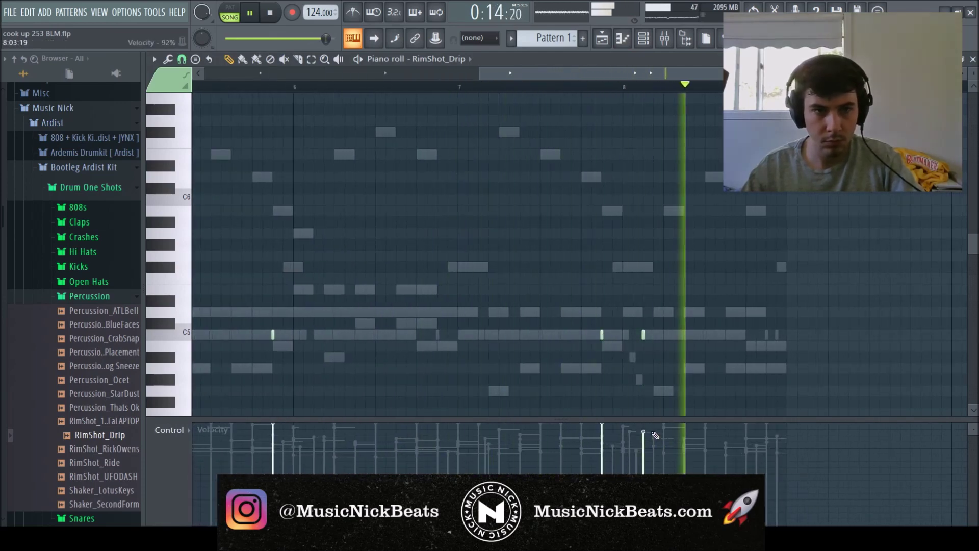
scroll(564, 278, "down", 4)
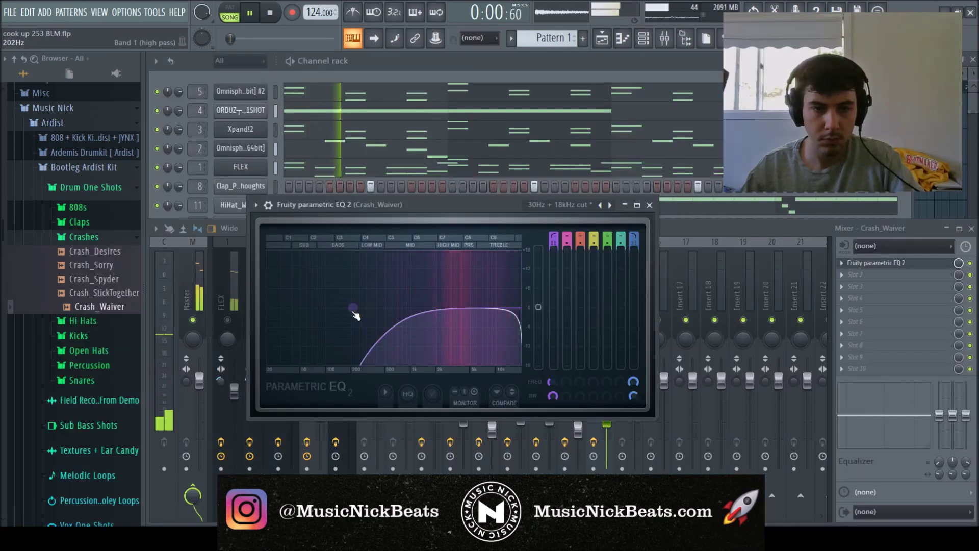
Load 808_ChanelNo.9_C from the Bootleg Artist Kit's Loud 808s folder on mixer track 15 and lower its volume.
left_click(649, 204)
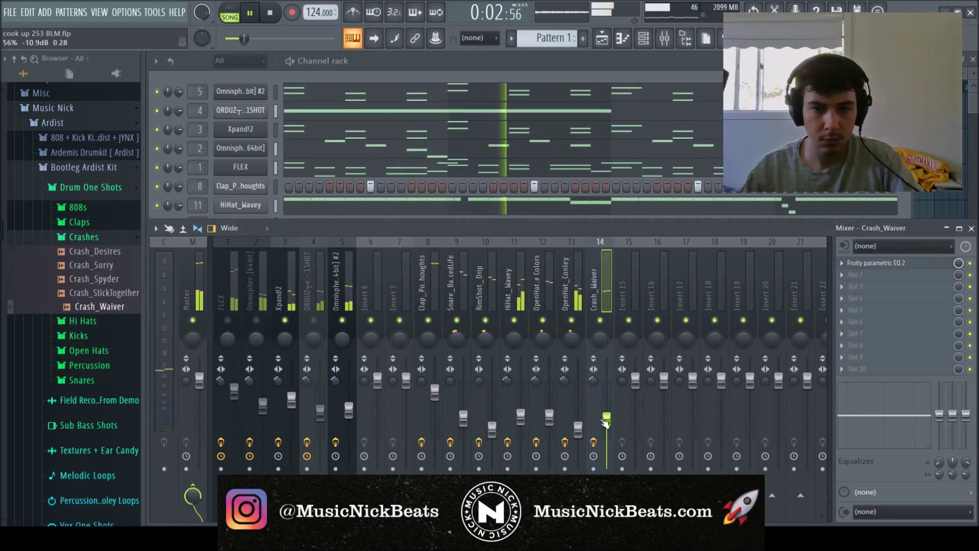
left_click(97, 236)
left_click(100, 204)
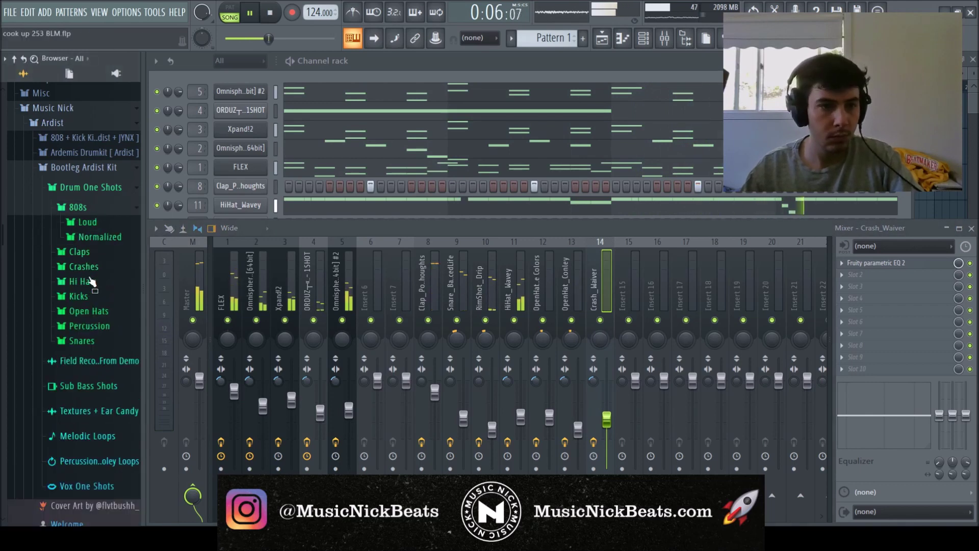
left_click(91, 222)
left_click(105, 251)
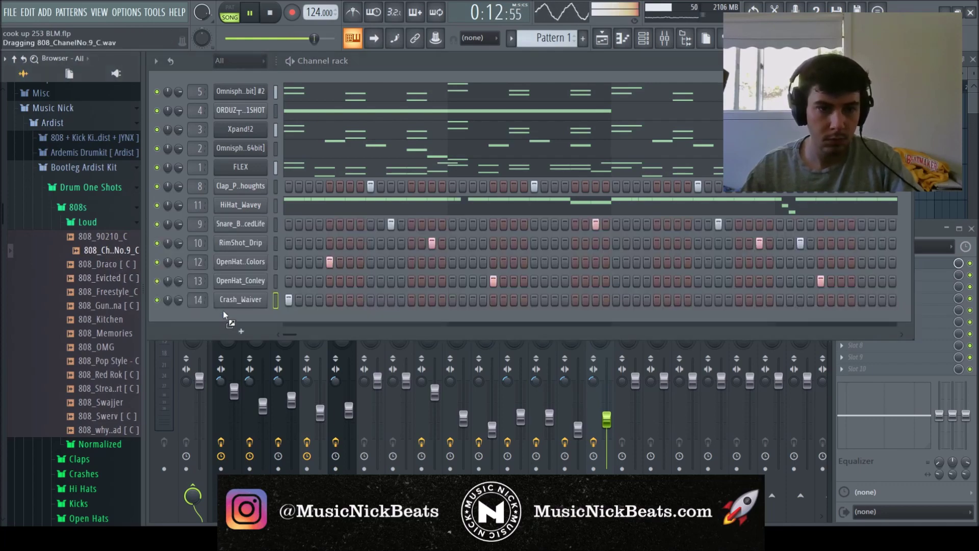
left_click_drag(223, 311, 223, 312)
left_click(132, 222)
left_click(130, 188)
left_click_drag(636, 381, 635, 388)
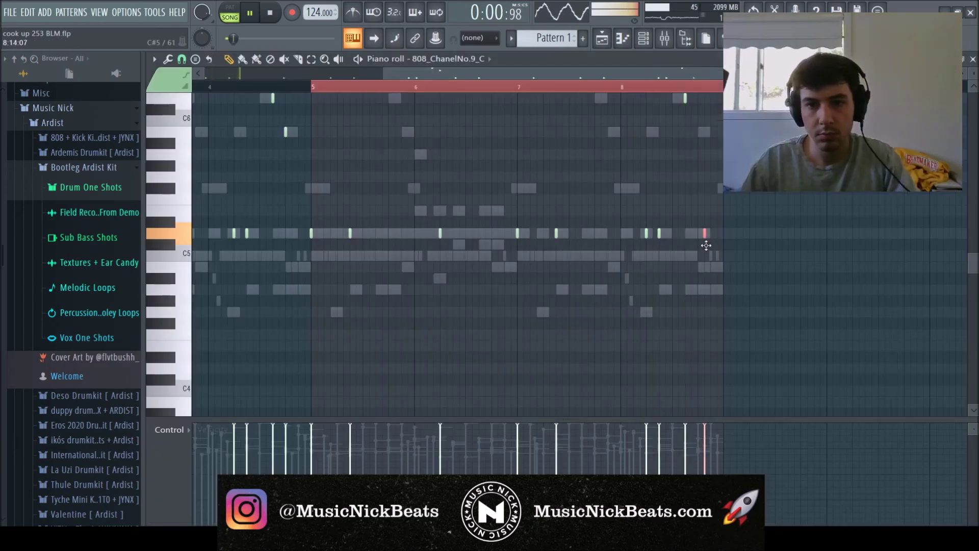
Transpose the B5 note at the end of bar 4 in the 808_ChanelNo.9_C pattern down to D5.
scroll(699, 243, "down", 2)
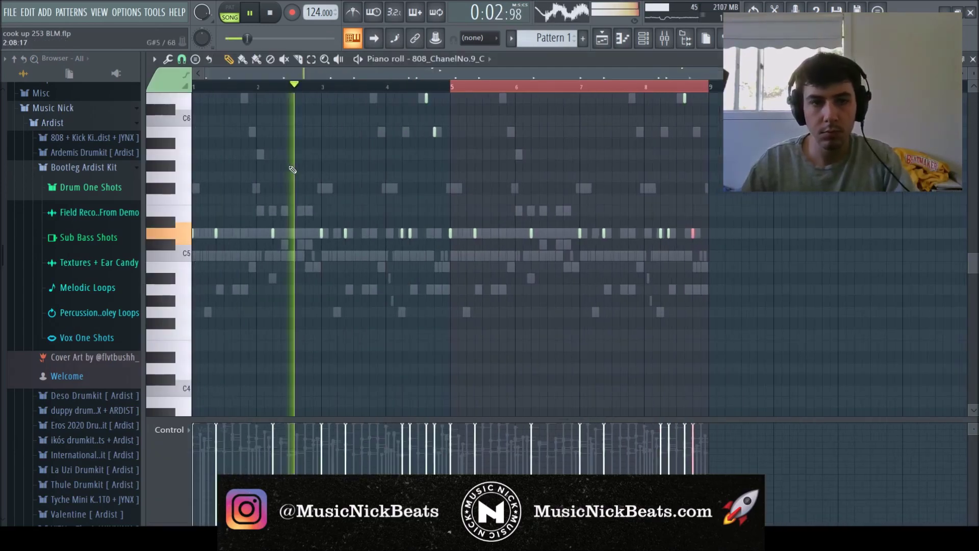
left_click(435, 132)
key("shift+Down")
key("shift+Down")
key("shift+Down")
key("shift+Down")
key("shift+Down")
key("shift+Down")
key("shift+Down")
key("shift+Down")
key("shift+Down")
key("shift+Down")
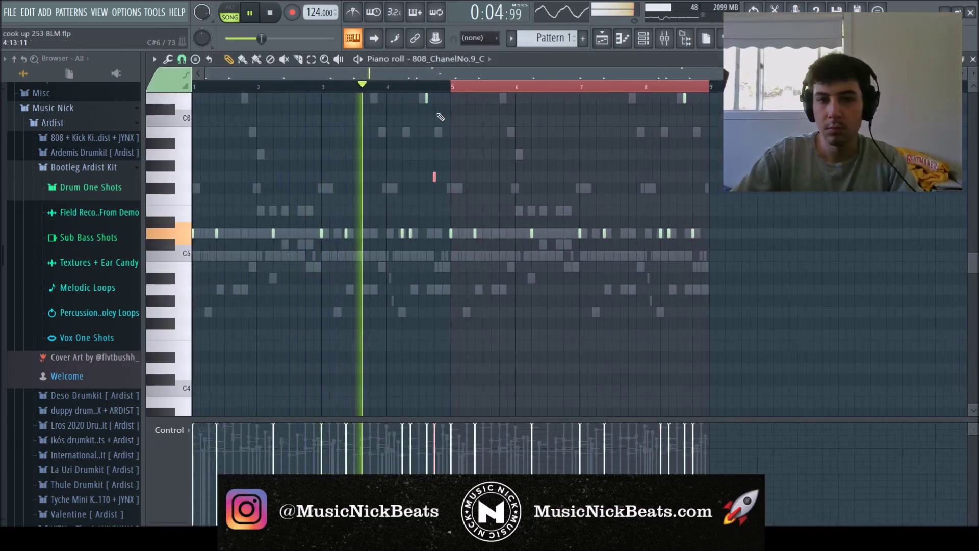
key("shift+Up")
left_click(439, 116, "ctrl")
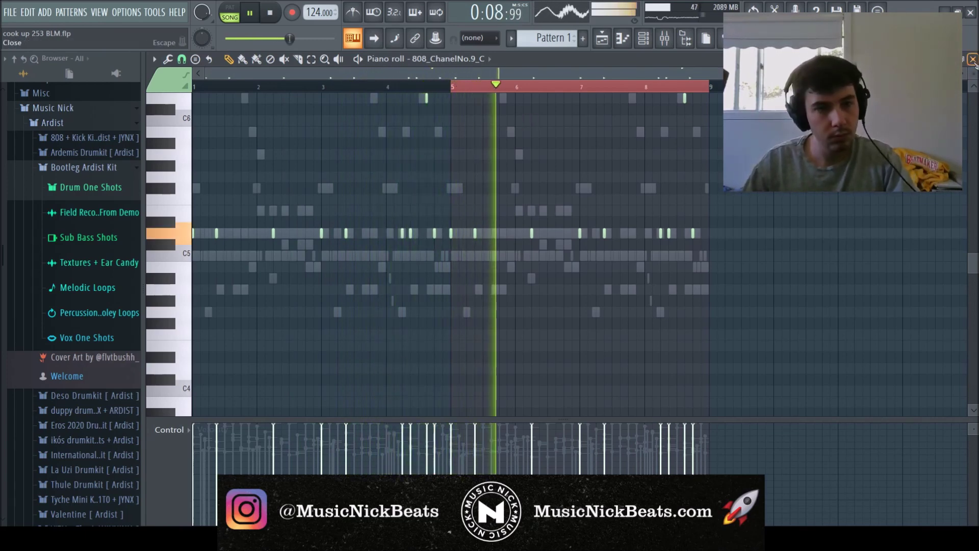
key("F7")
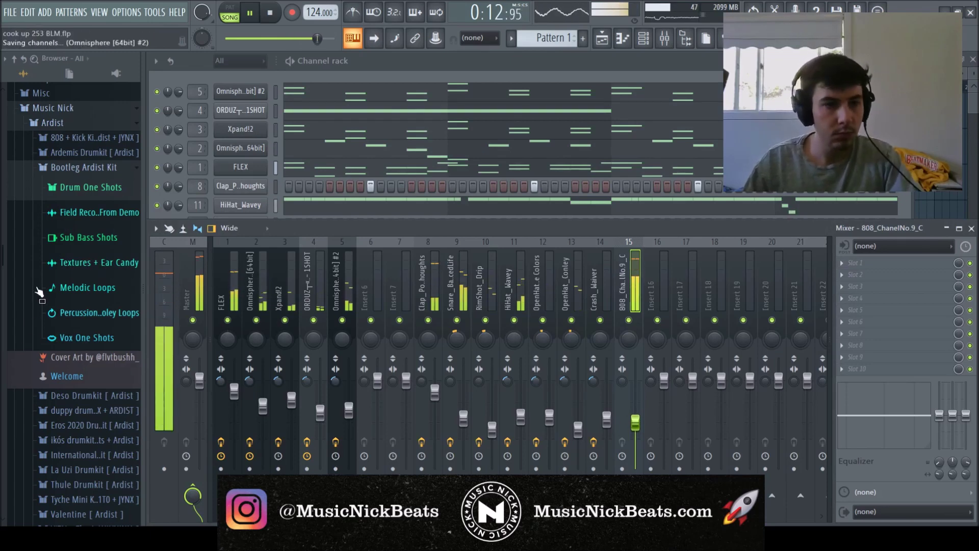
Load Kick_OMG from the Bootleg Artist Kit's Loud kicks folder on mixer track 16.
left_click(87, 197)
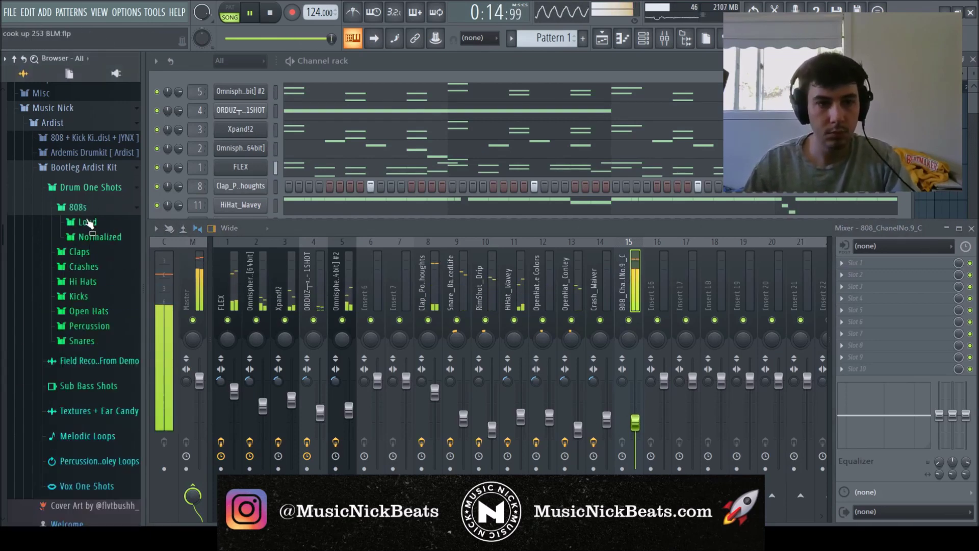
left_click(78, 207)
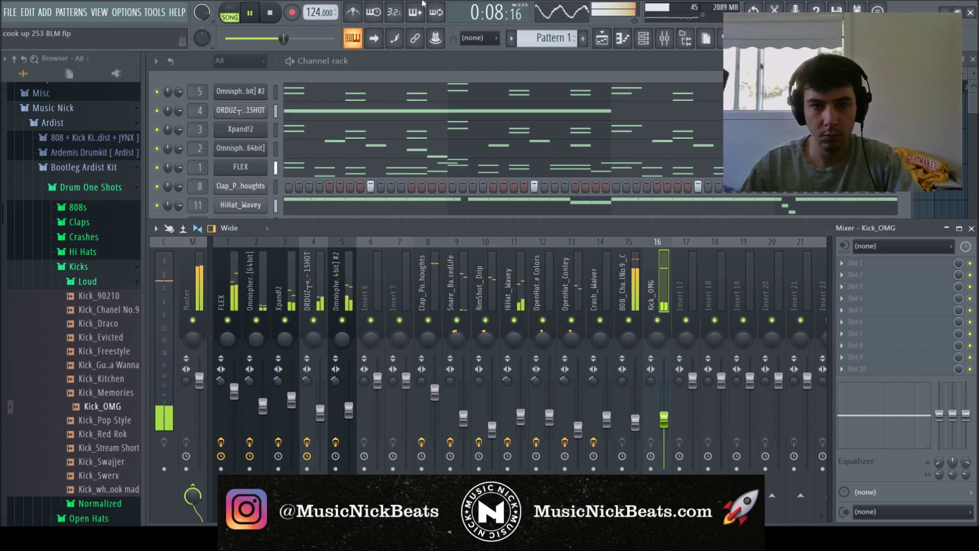
Raise the trim amount in the Kick_OMG channel's sample settings and close its editor.
left_click(418, 55)
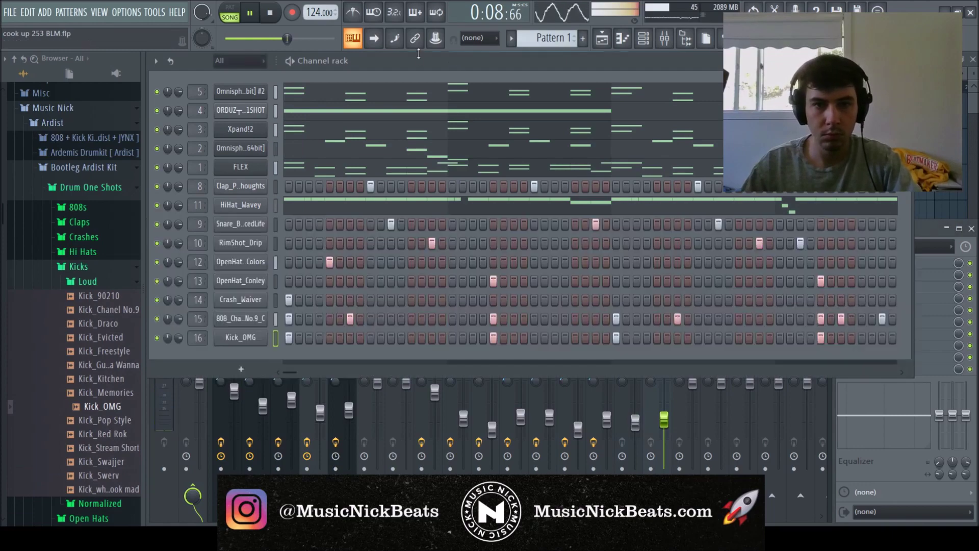
left_click(234, 339)
left_click(215, 130)
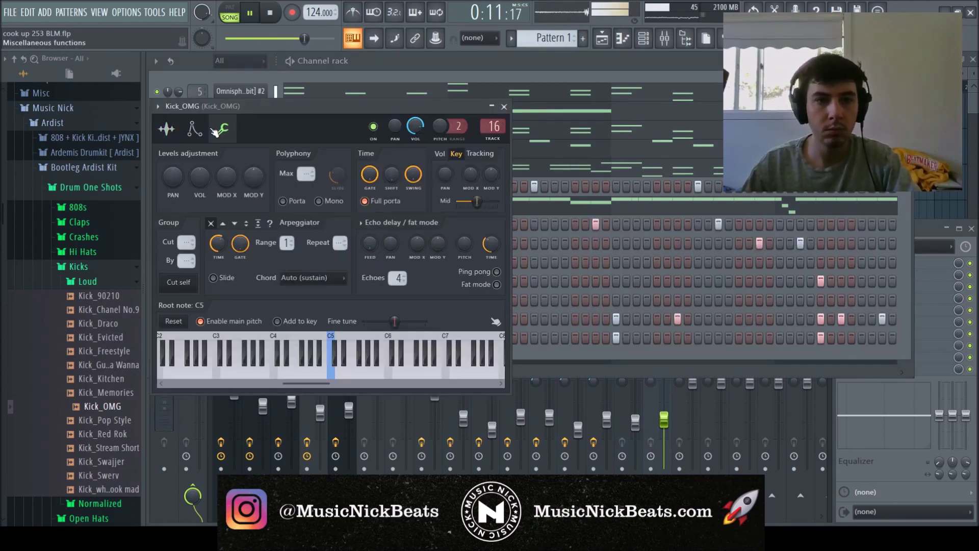
left_click(167, 129)
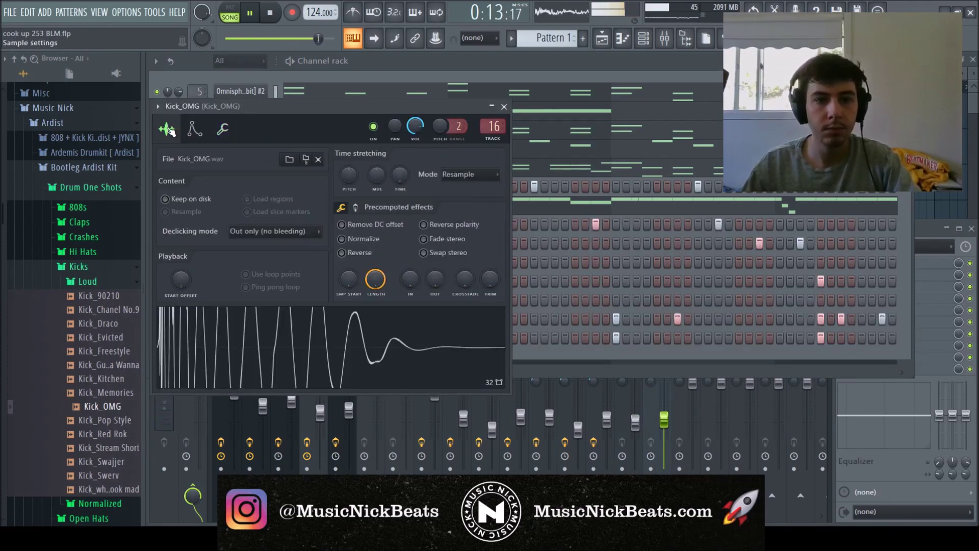
left_click_drag(489, 279, 495, 239)
left_click(505, 107)
Lower the Kick_OMG mixer volume and reduce the 808_ChanelNo.9_C volume to about 51% (-12.5 dB).
left_click_drag(663, 420, 663, 433)
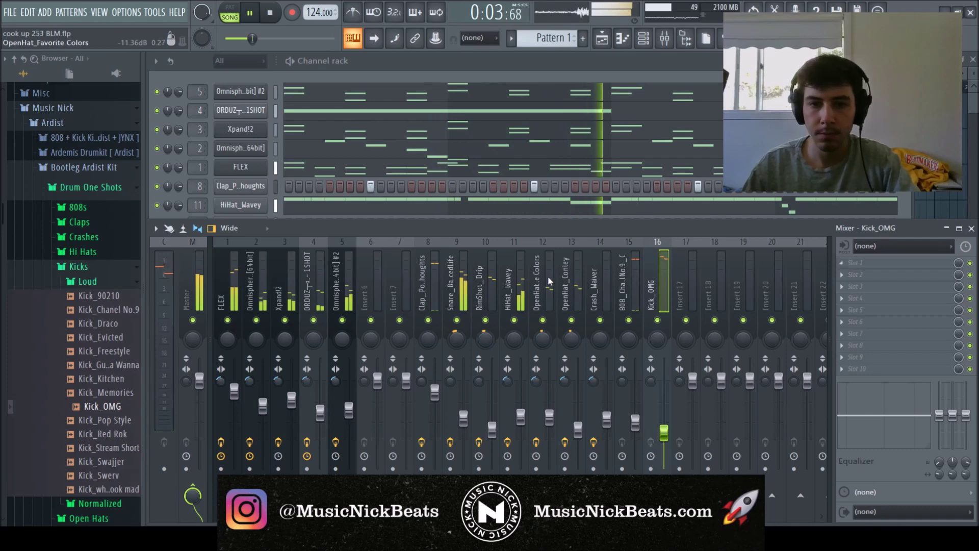
left_click_drag(635, 422, 635, 424)
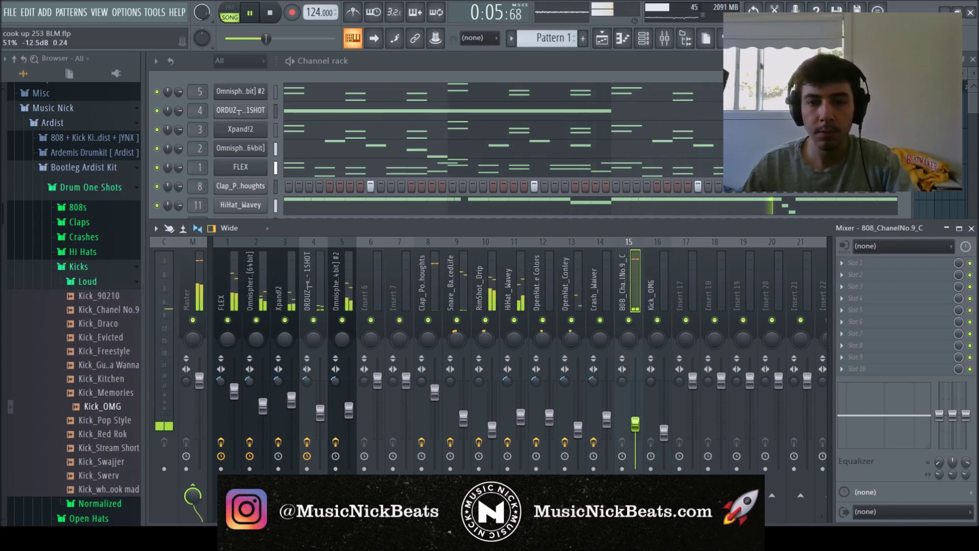
Collapse the Bootleg Artist Kit folders and add TR5 Classic Clipper to the Master track with gain 3.1 dB and slope -4.1.
left_click(195, 289)
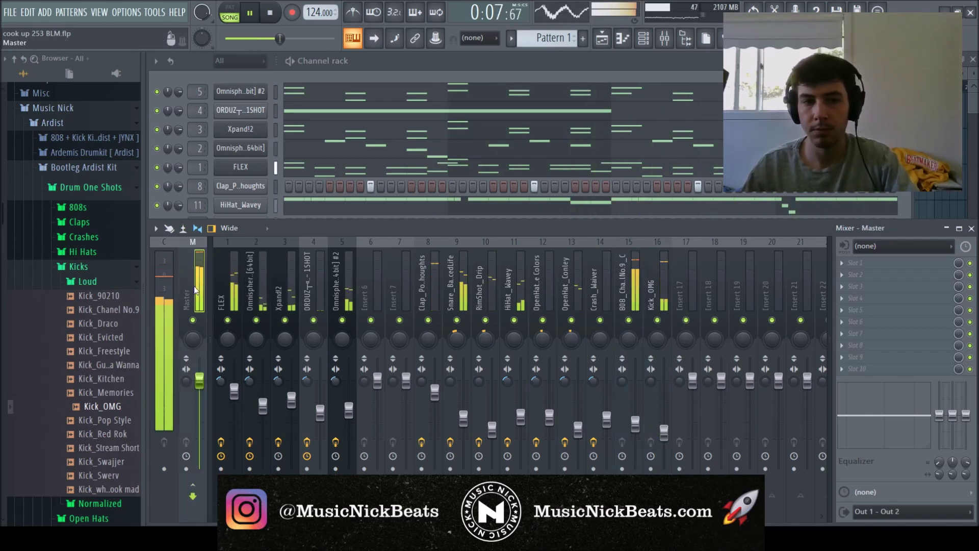
left_click(100, 281)
left_click(101, 200)
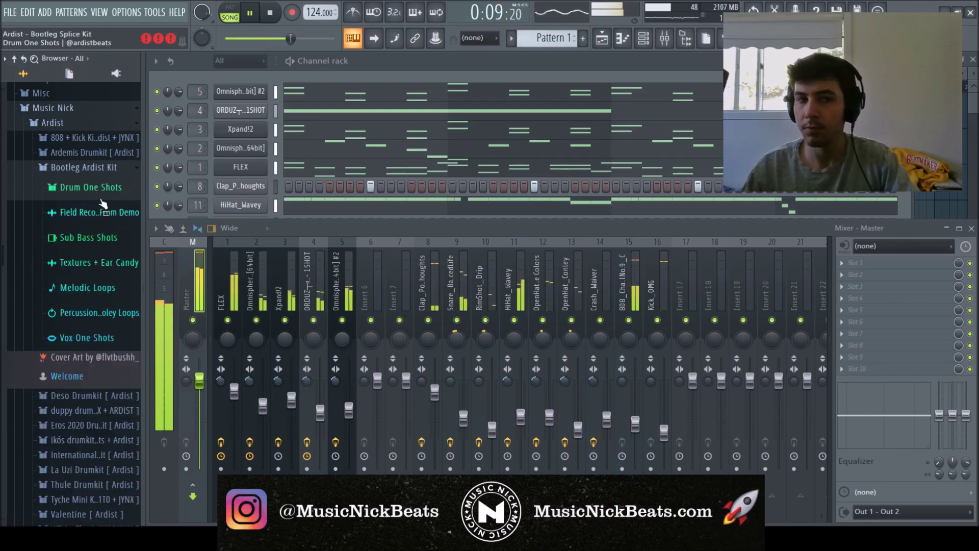
left_click(101, 169)
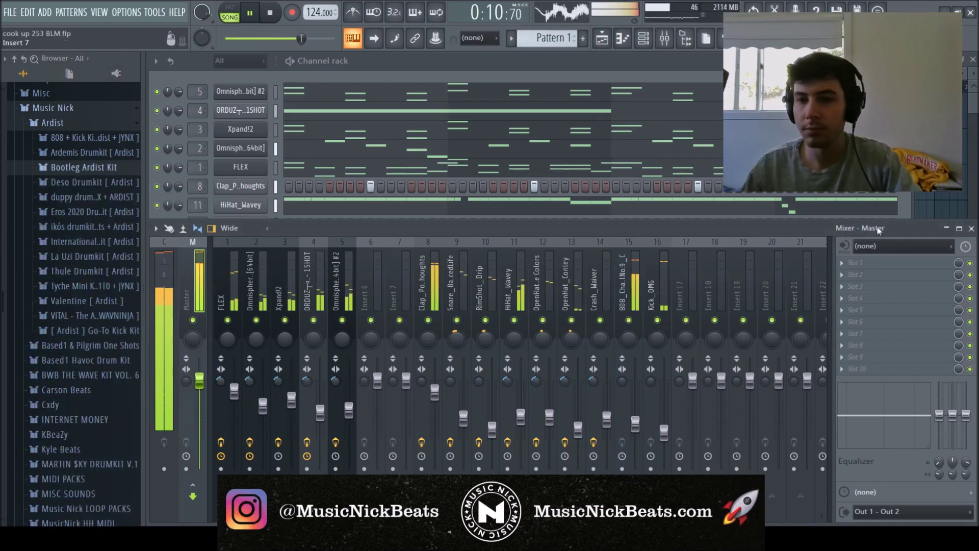
key("space")
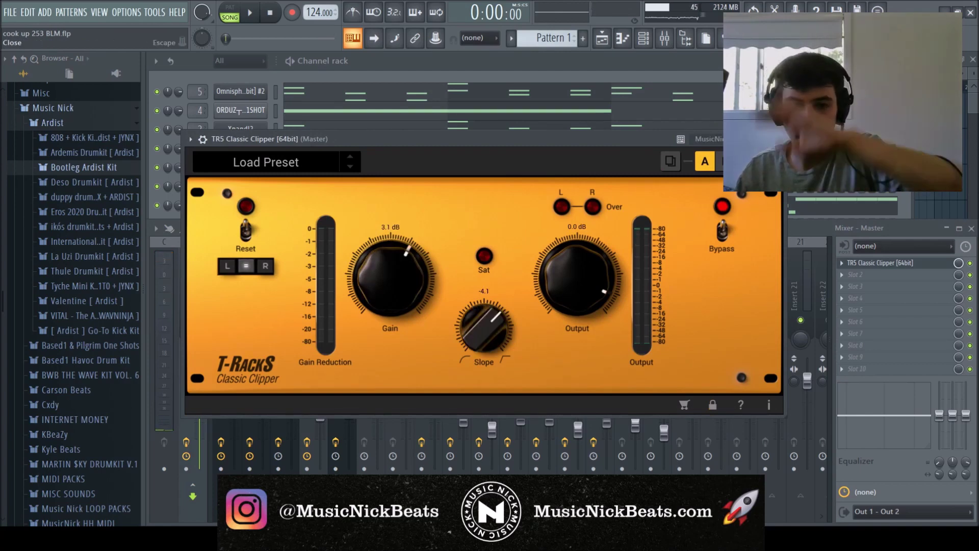
left_click(783, 139)
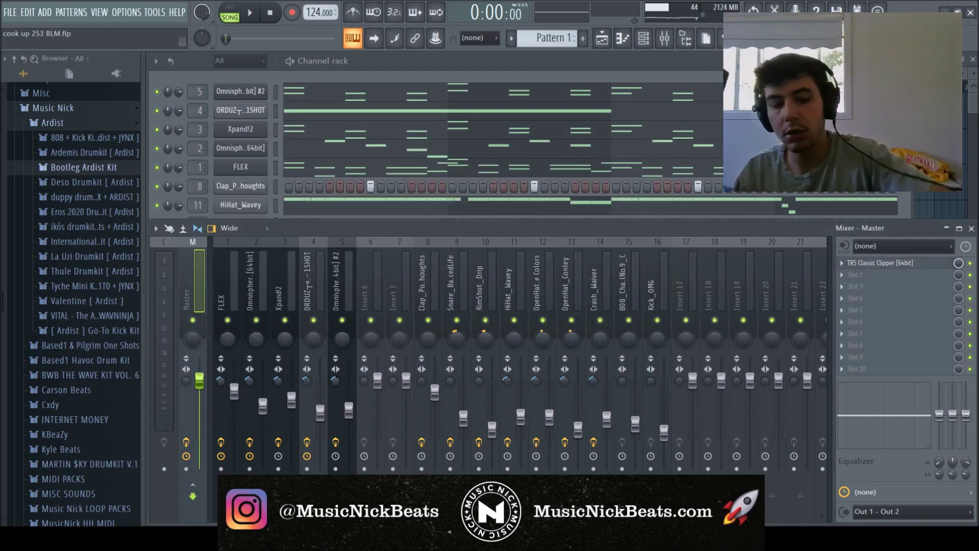
Play the beat and slightly lower the mixer volumes of the clap, the second Omnisphere and FLEX.
key("space")
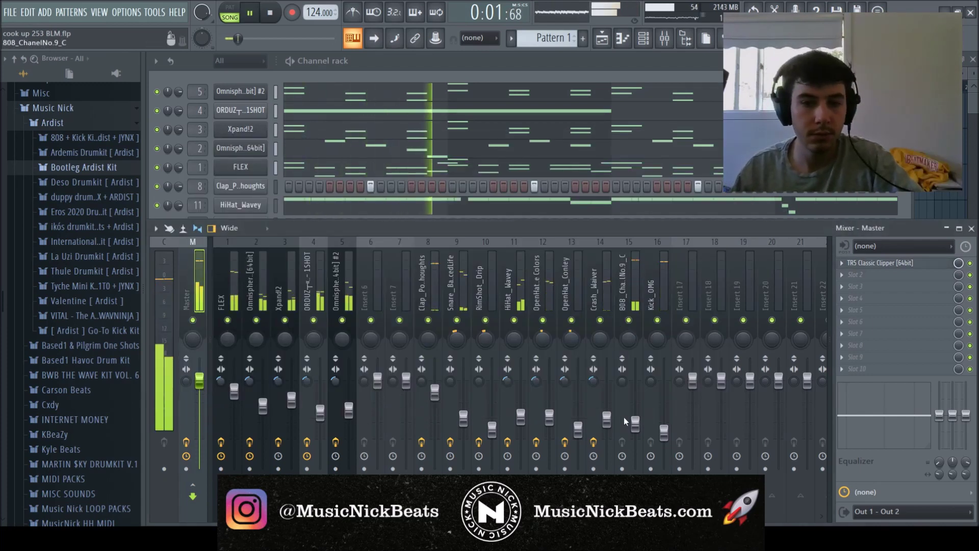
left_click_drag(435, 392, 435, 396)
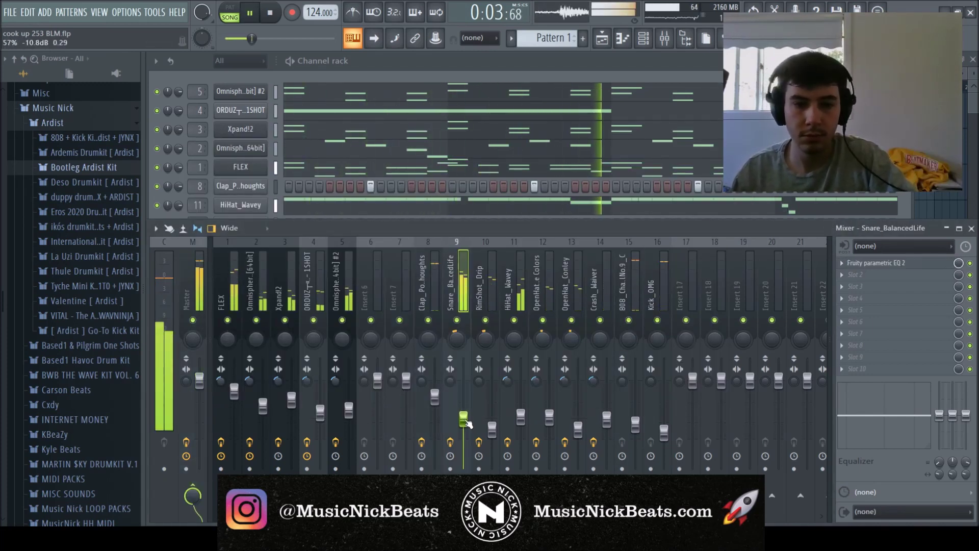
left_click(341, 410)
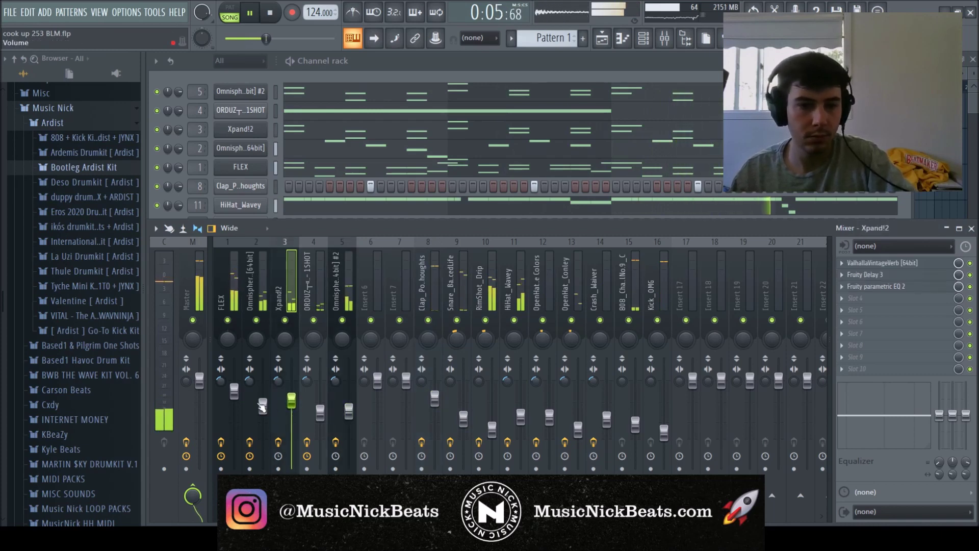
left_click(234, 392)
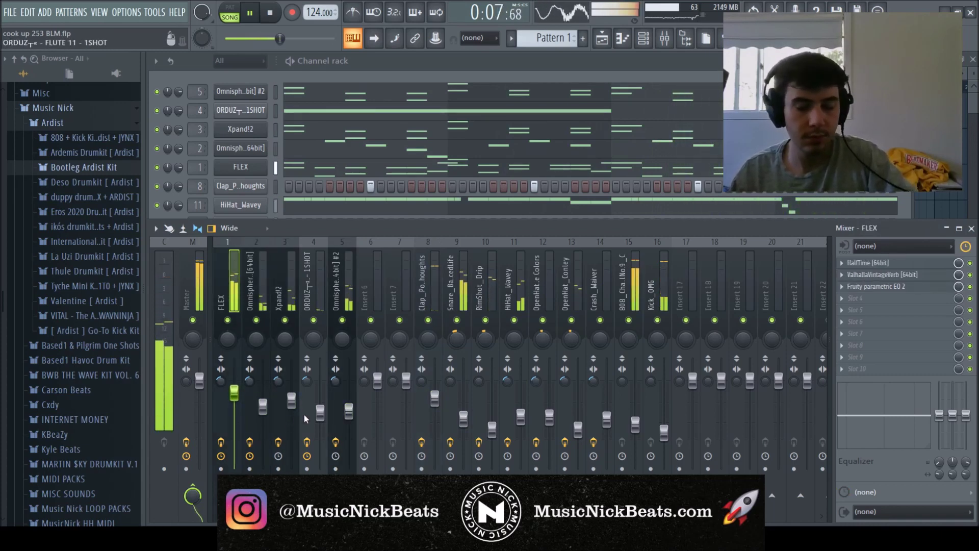
Solo FLEX, bring in Omnisphere and Xpand!2, and set Xpand!2 to about 74% (-6.3 dB) while checking its Fruity parametric EQ 2.
right_click(228, 320)
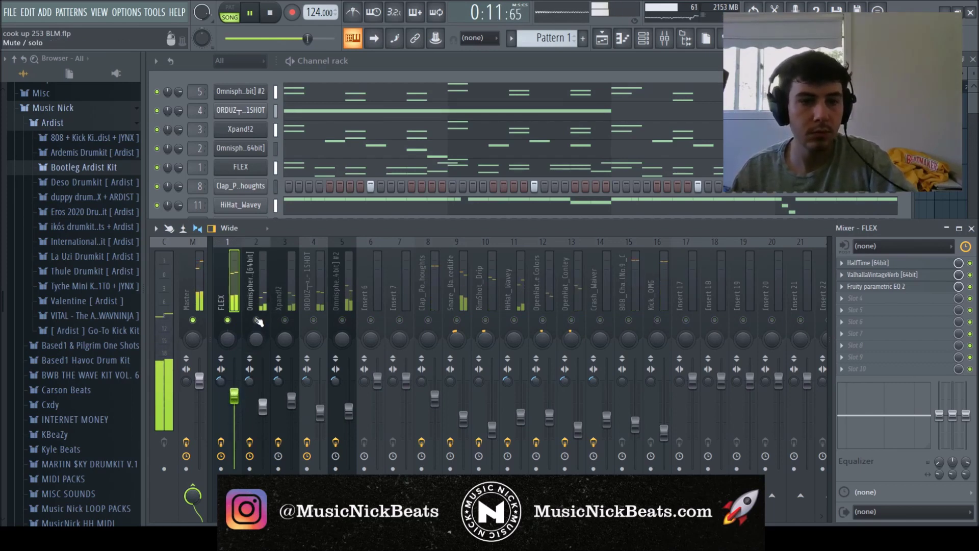
left_click_drag(262, 406, 291, 410)
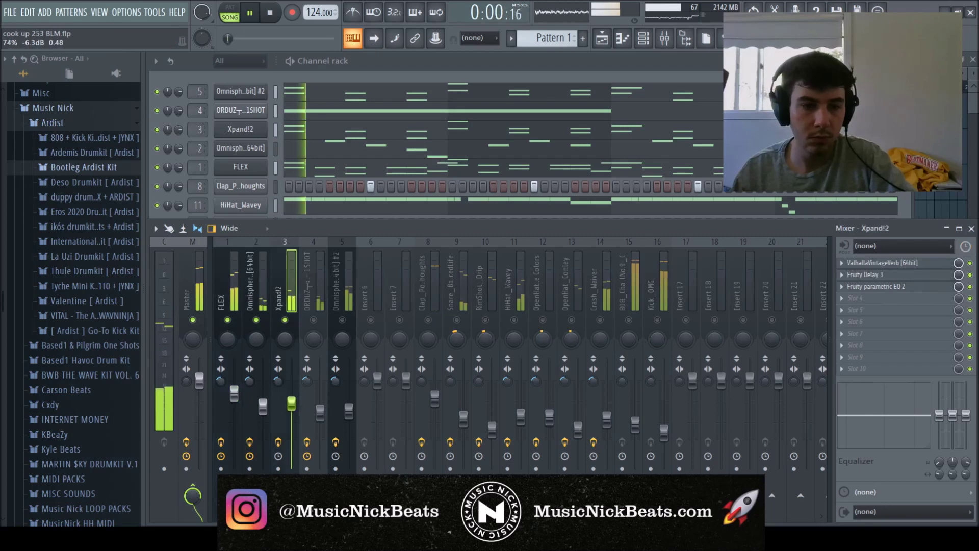
left_click(876, 286)
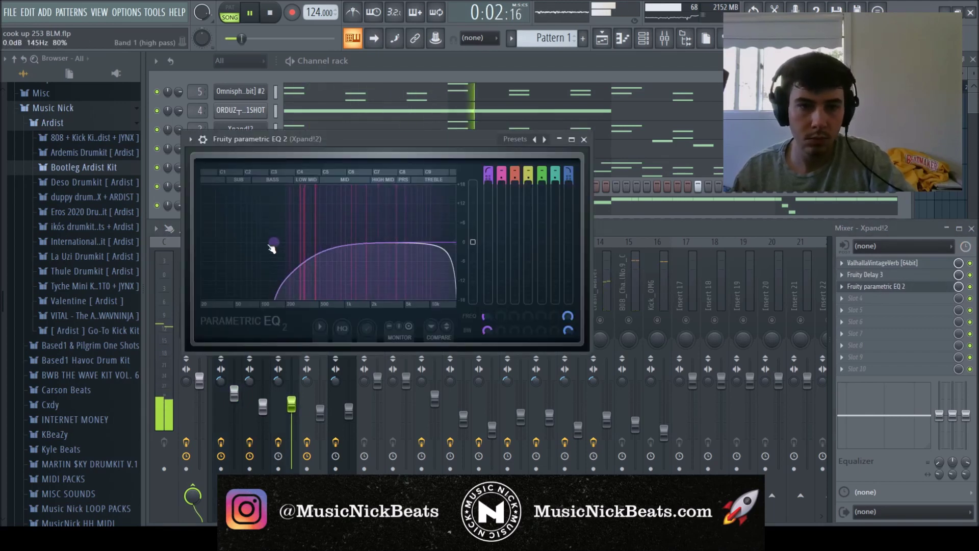
left_click(584, 138)
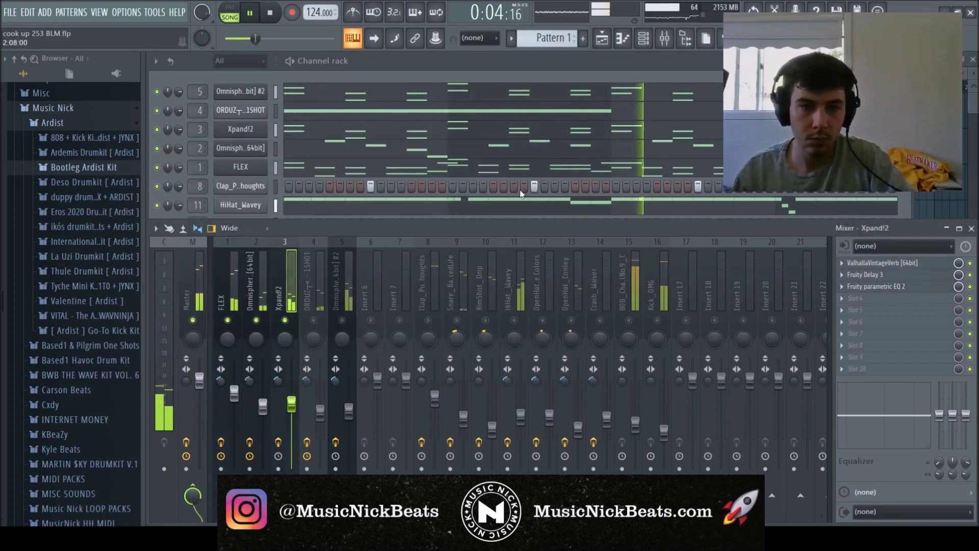
Unmute the flute, second Omnisphere, clap, snare, rimshot and hat tracks one by one, lowering the flute, clap and snare volumes.
left_click(319, 411)
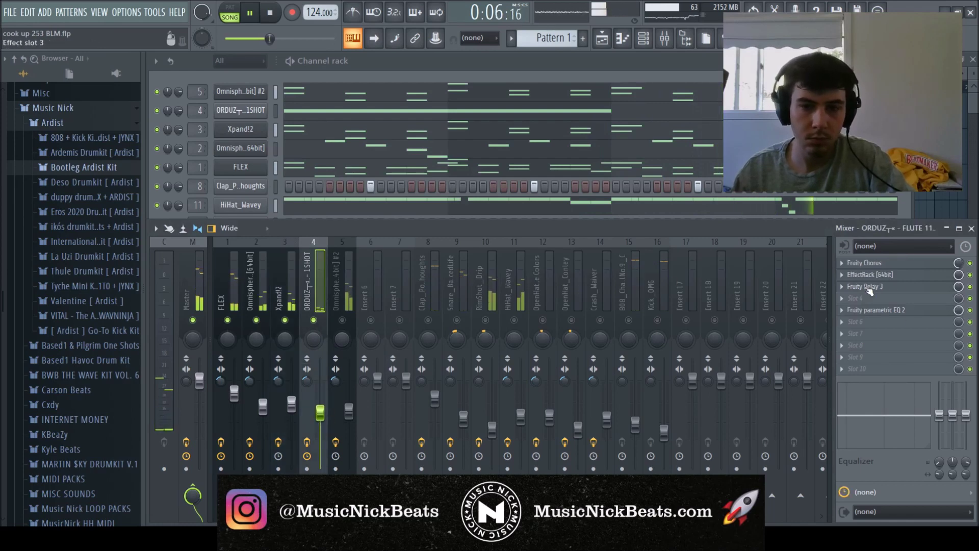
left_click(876, 310)
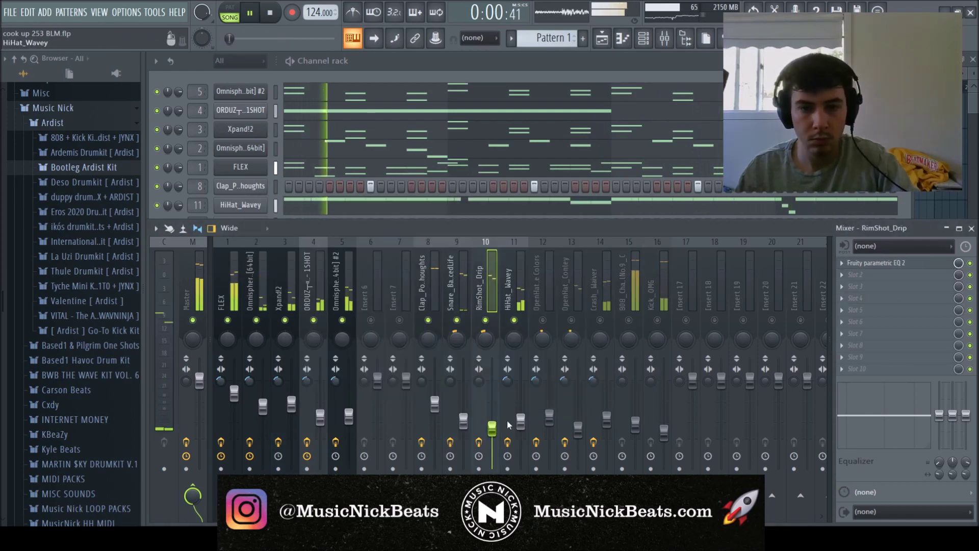
left_click(572, 320)
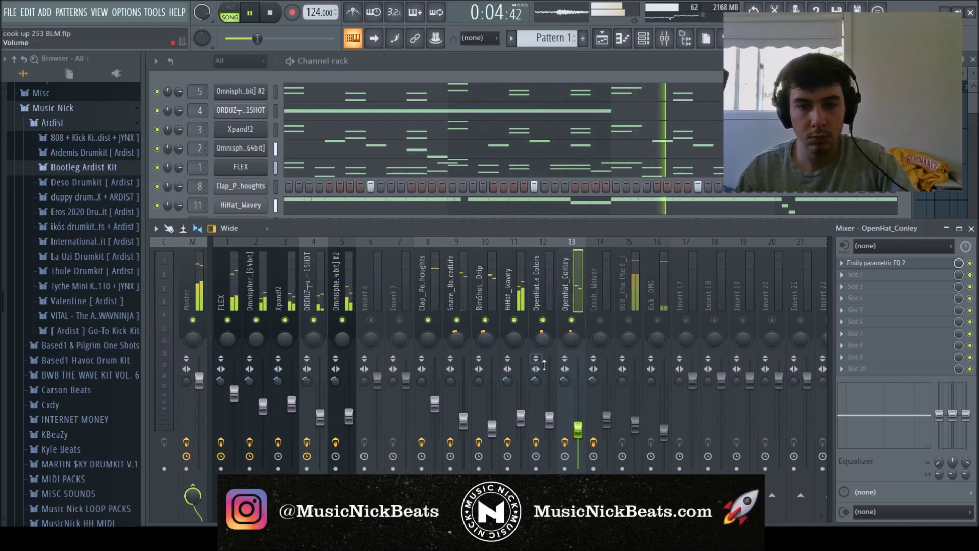
left_click(572, 347)
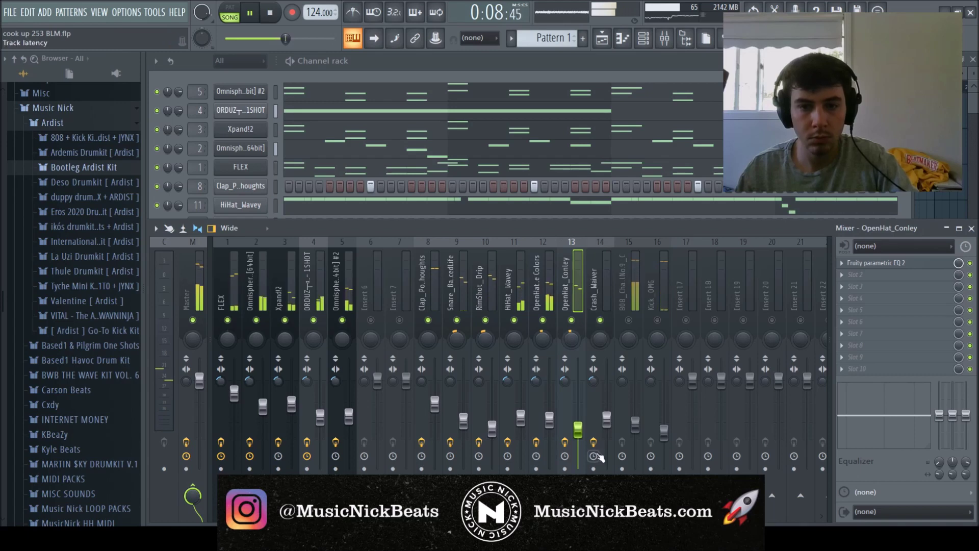
Bring the 808 and kick back into the mix and lower both Crash_Waiver and 808_ChanelNo.9_C to about 50%.
left_click(607, 428)
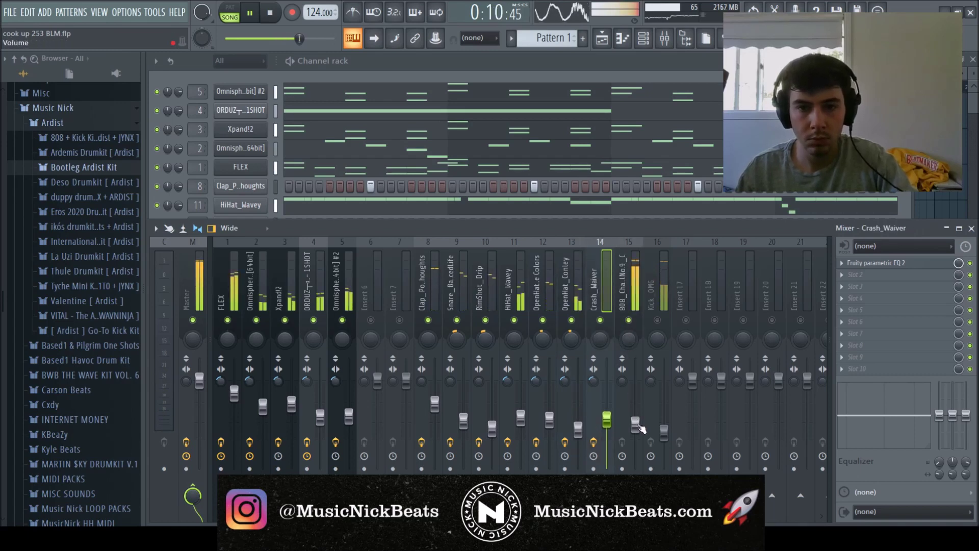
left_click(663, 325)
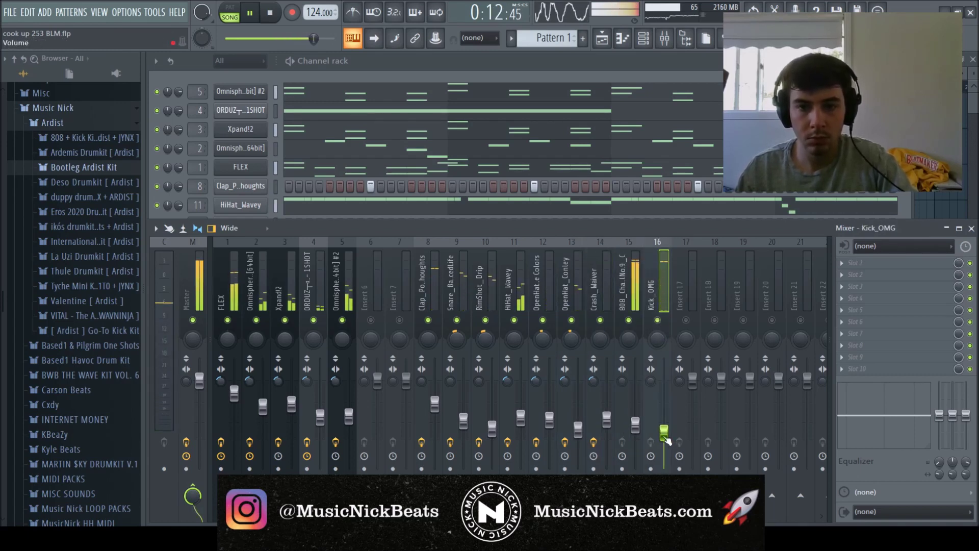
left_click(636, 425)
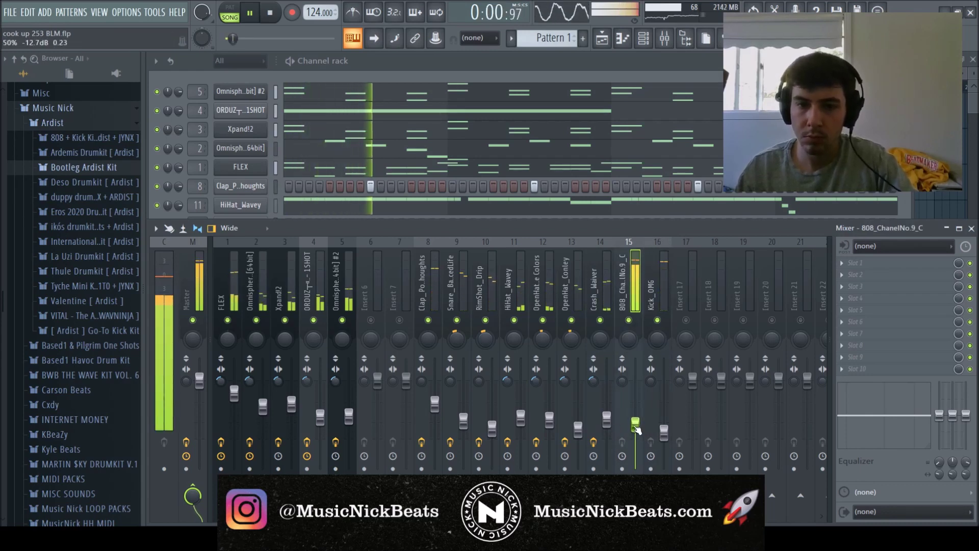
left_click(606, 425)
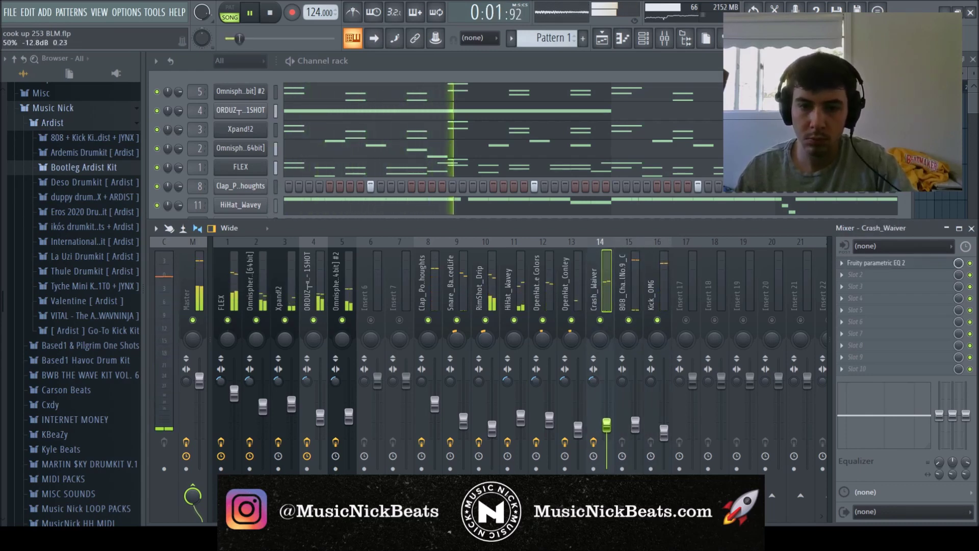
left_click(635, 423)
left_click(664, 436)
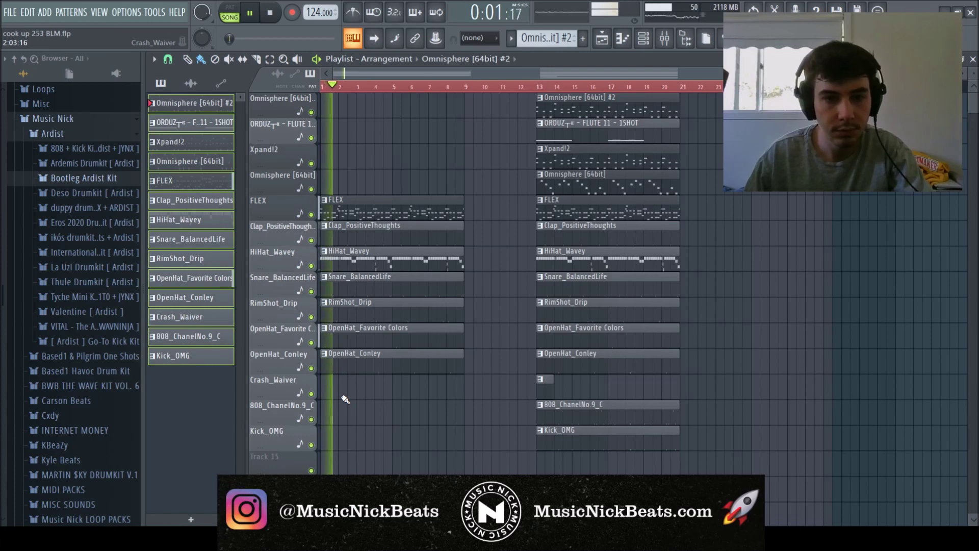
Return to the mixer during playback and slightly lower the flute and Snare_BalancedLife volumes.
key("F6")
key("F9")
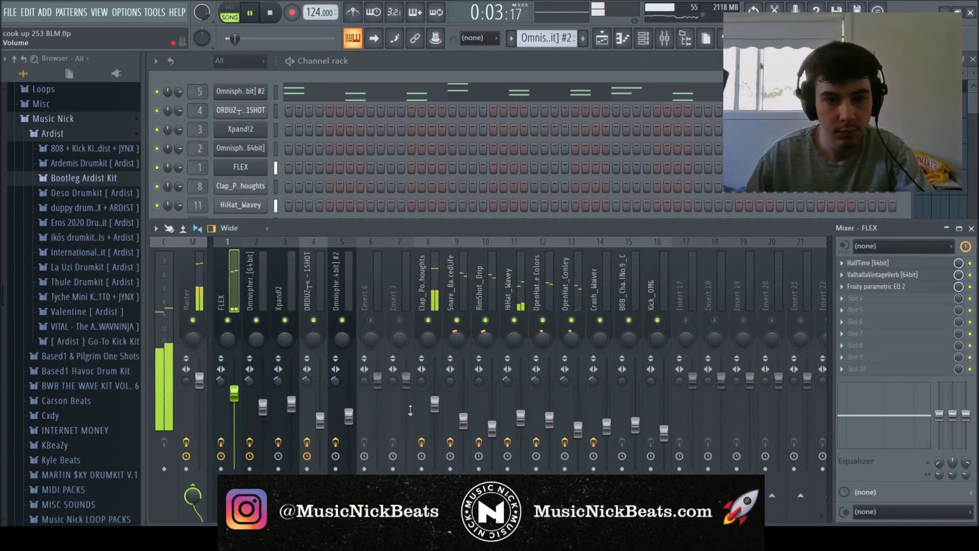
left_click(459, 429)
left_click(472, 434)
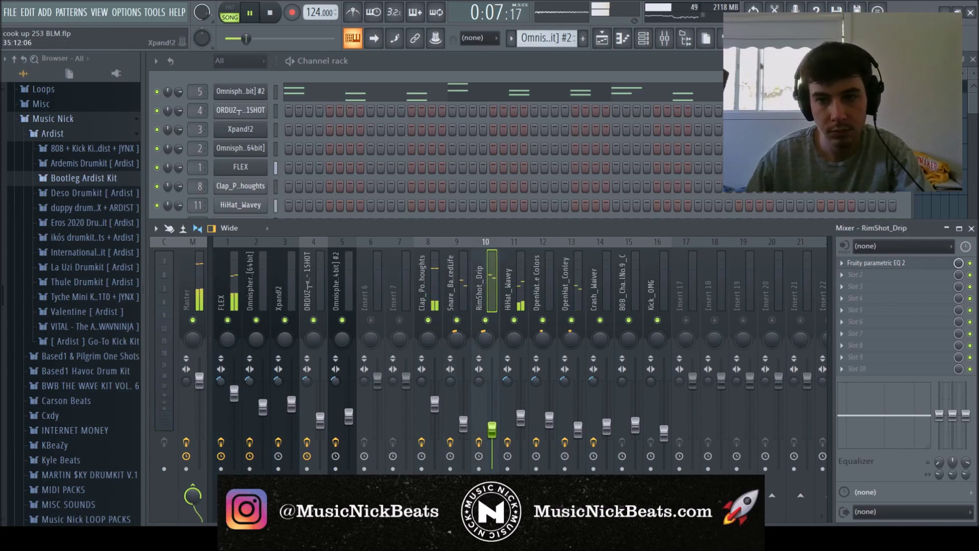
Place a copy of the full section at bar 9 in the playlist, leaving out the second Omnisphere, flute and Kick_OMG clips.
key("F5")
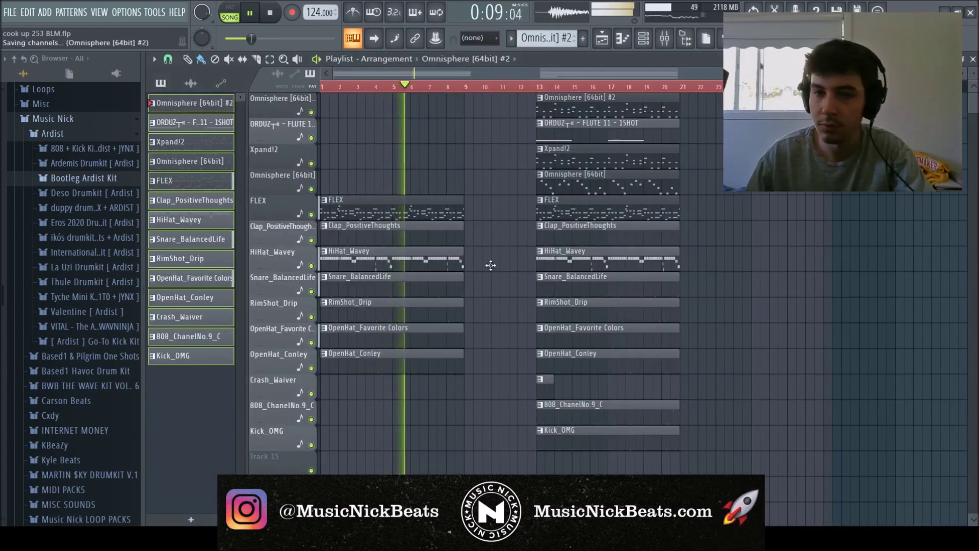
left_click_drag(719, 476, 709, 130)
left_click(623, 131, "ctrl")
left_click_drag(839, 424, 646, 145)
left_click_drag(725, 165, 519, 169)
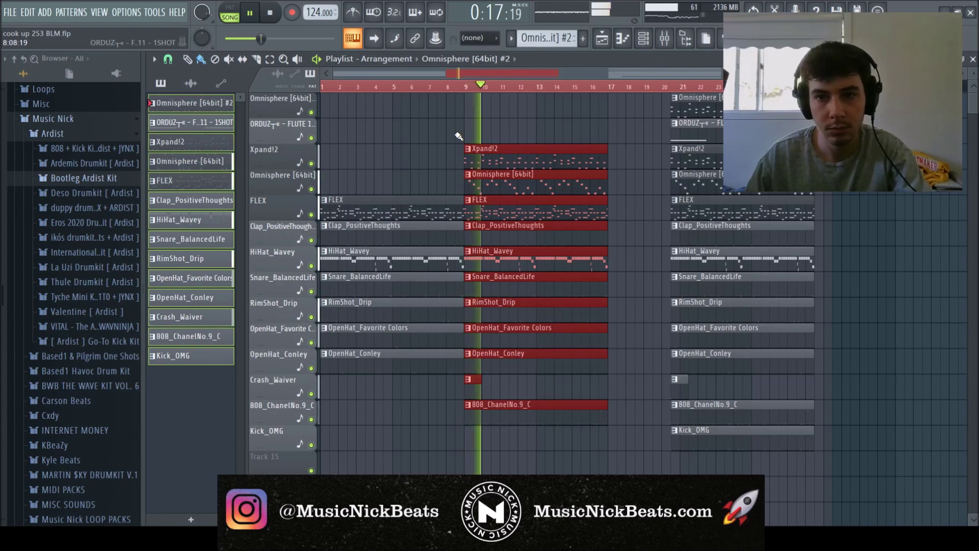
left_click(422, 158, "ctrl")
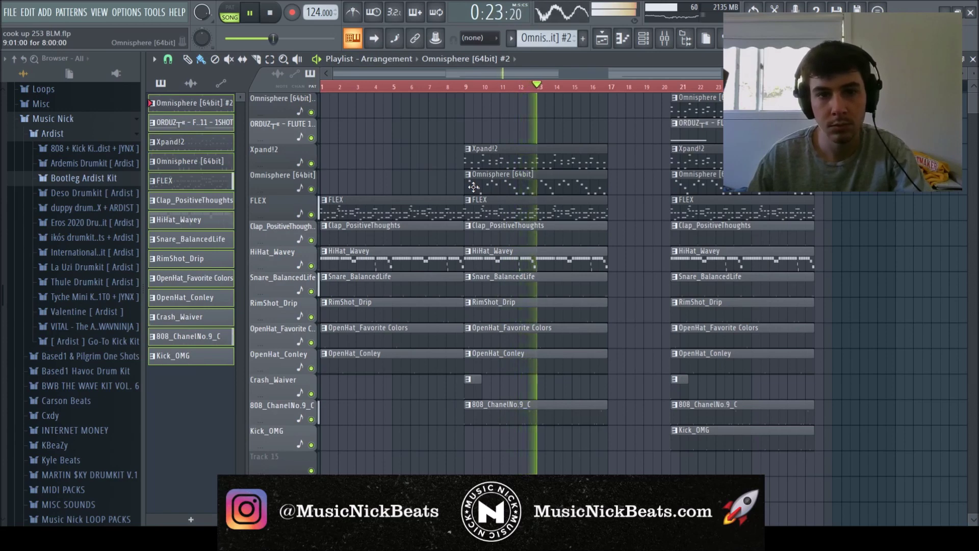
Move the full section with all fourteen pattern clips so that it starts at bar 17.
left_click_drag(641, 97, 872, 502)
left_click_drag(697, 111, 635, 111)
scroll(798, 183, "down", 1)
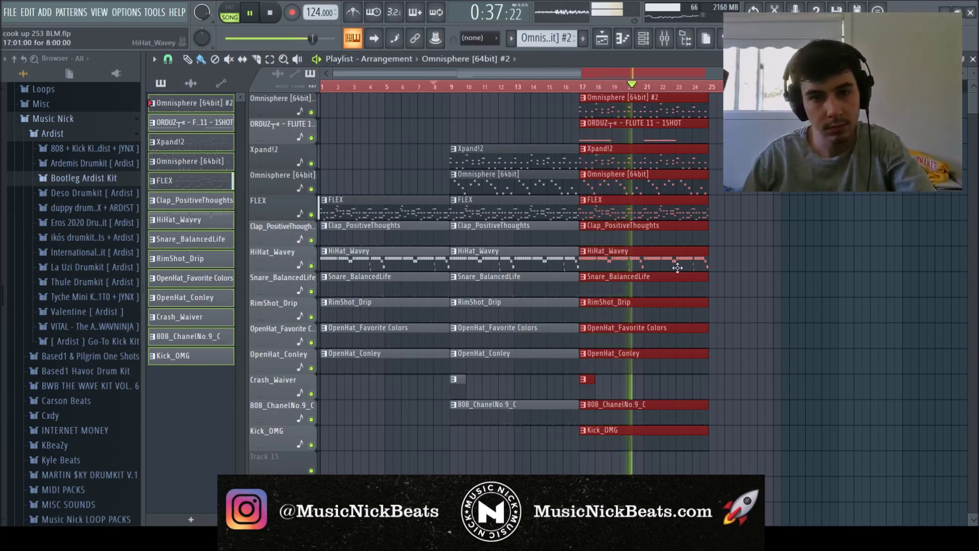
left_click(764, 250, "ctrl")
Duplicate the section from bars 9 to 16 to bar 25 and delete the copied Crash_Waiver clip.
left_click_drag(547, 474, 458, 86)
left_click_drag(488, 157, 735, 179)
right_click(716, 386)
Trim the copied drum and 808 clips to start at bar 26, delete the Omnisphere clip at bar 25, and save the project.
left_click_drag(765, 449, 728, 238)
scroll(920, 220, "up", 3)
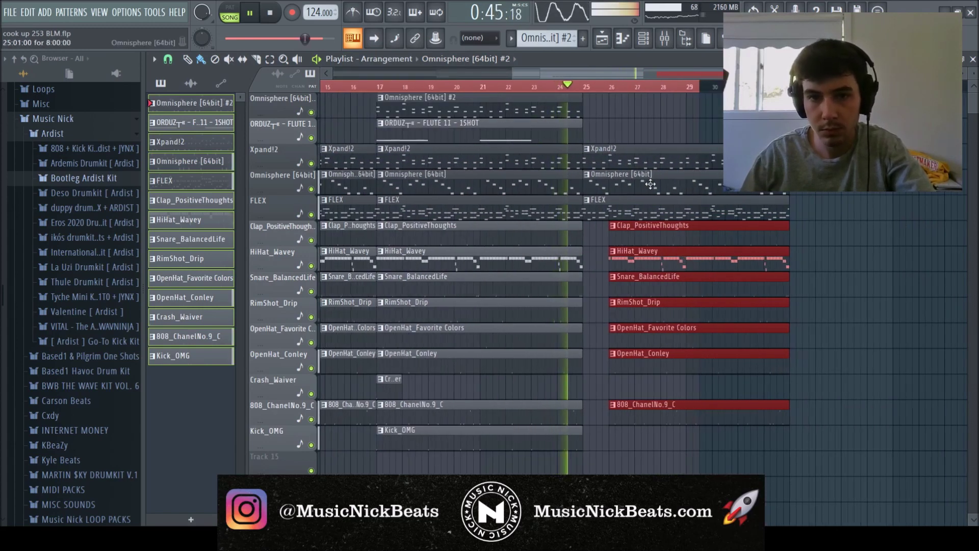
right_click(650, 184)
key("ctrl+s")
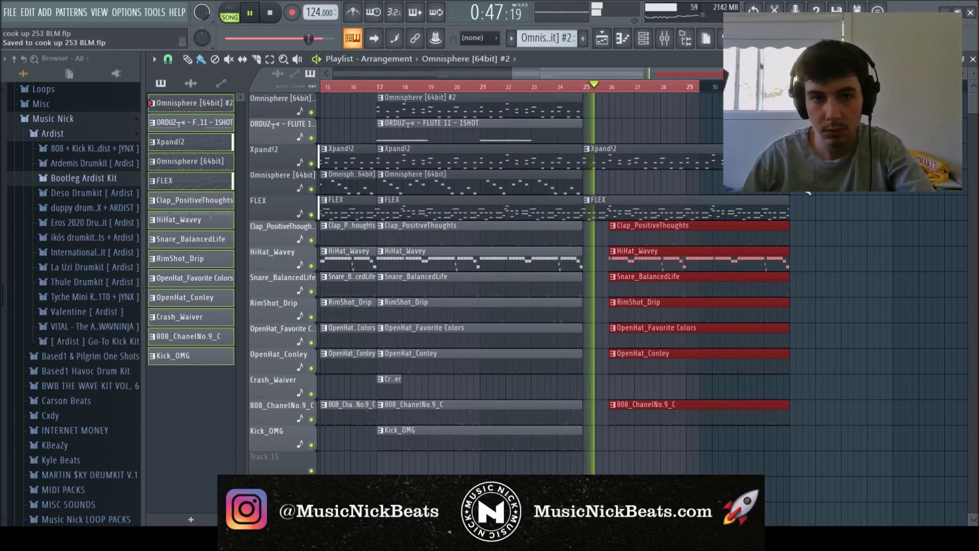
Delete the Xpand!2 clip at bar 25, save the project, and deselect all clips in the playlist.
right_click(765, 159)
key("ctrl+s")
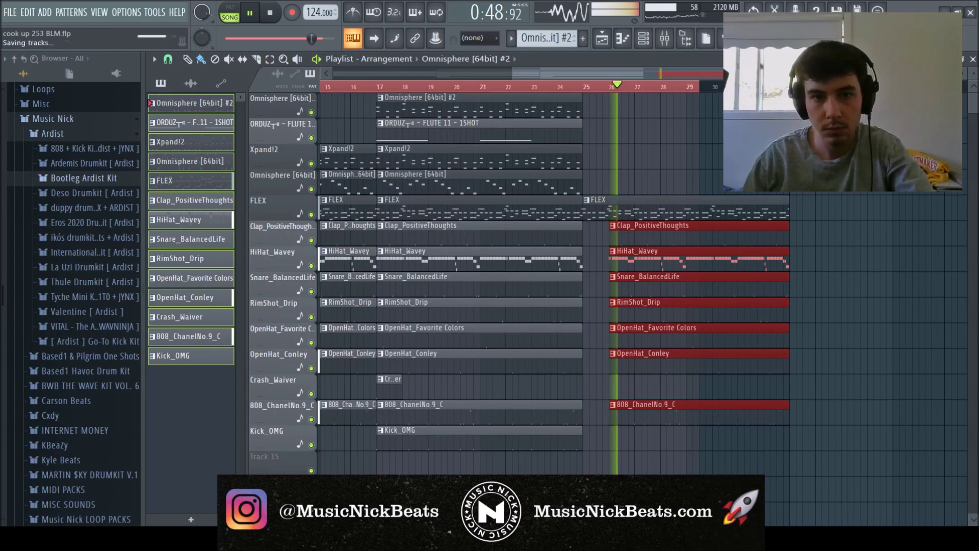
scroll(867, 174, "down", 2)
scroll(867, 173, "down", 1)
key("ctrl+d")
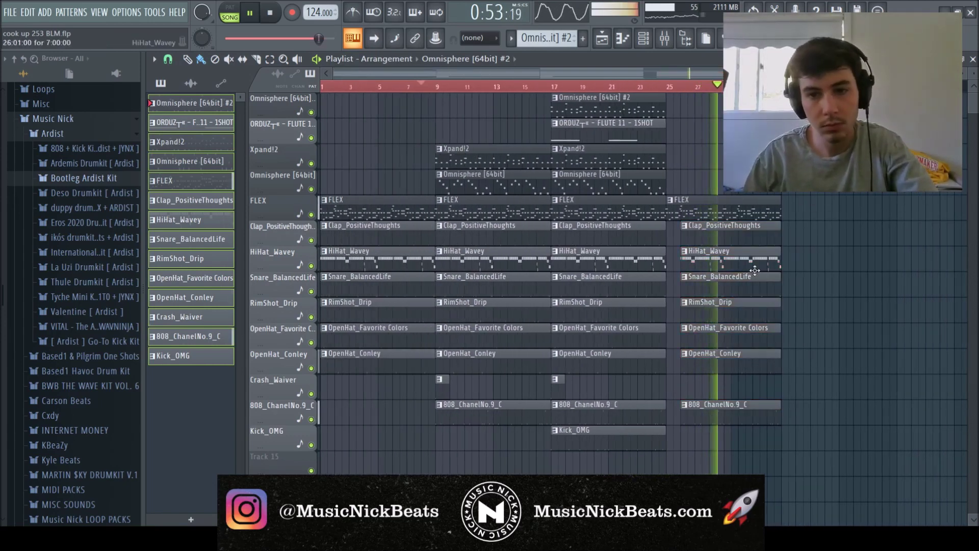
Copy the bar 17 section to bar 33 without Omnisphere, flute, snare and rimshot clips, and move the HiHat_Wavey track below RimShot_Drip.
left_click_drag(641, 461, 579, 251)
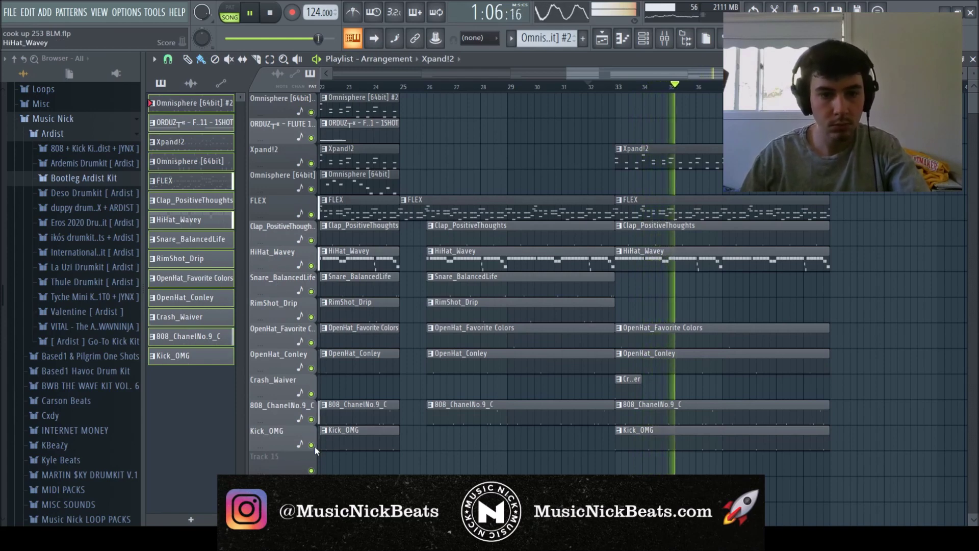
left_click_drag(279, 258, 278, 314)
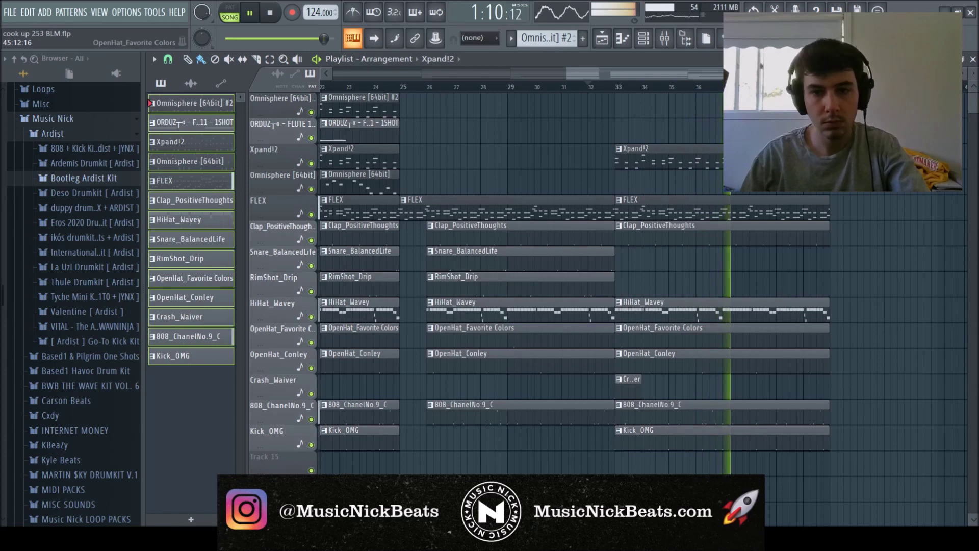
Extend the arrangement with only Xpand!2 and FLEX clips at bar 41.
scroll(907, 303, "down", 2)
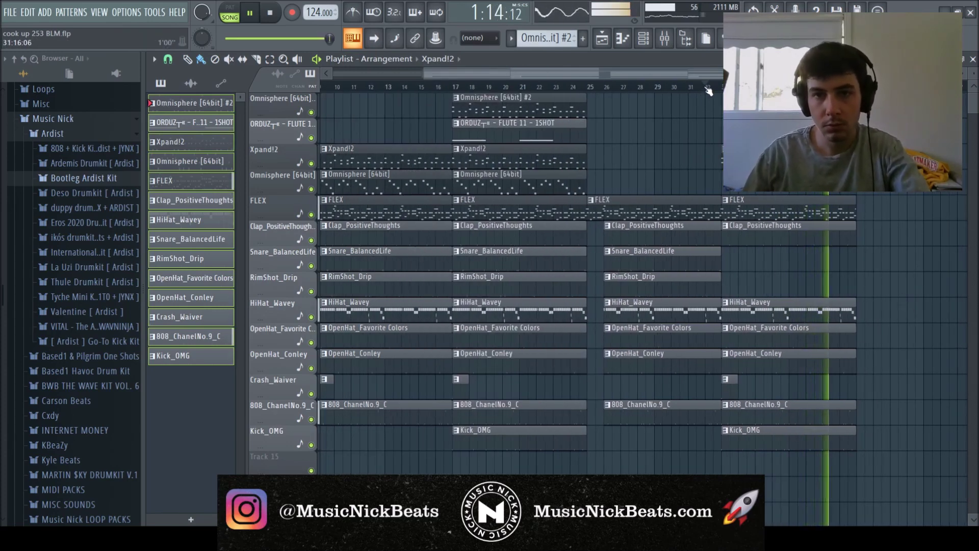
scroll(905, 234, "down", 2)
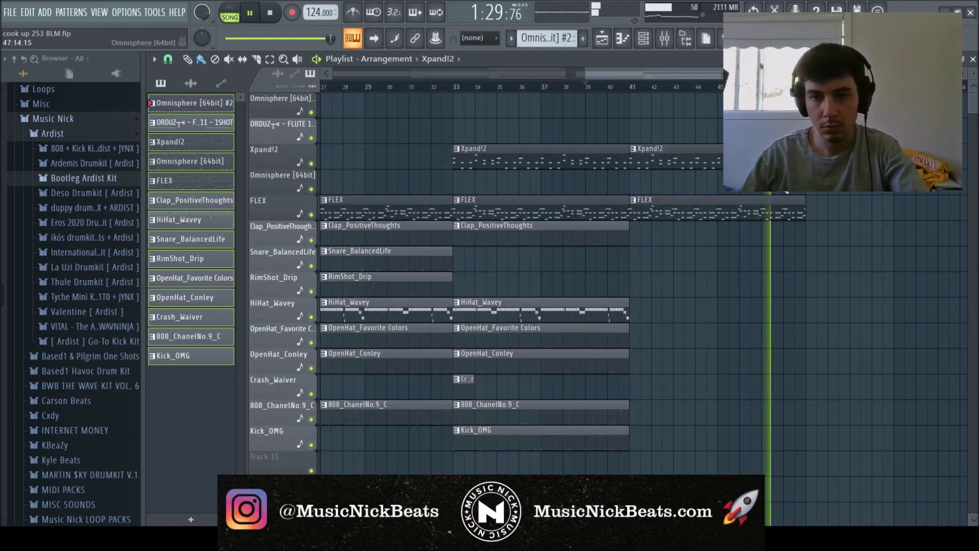
Duplicate all clips from bars 9 to 48 so the copy starts at bar 49, deselect them, and save the project.
scroll(786, 193, "down", 3)
left_click_drag(922, 501, 356, 80)
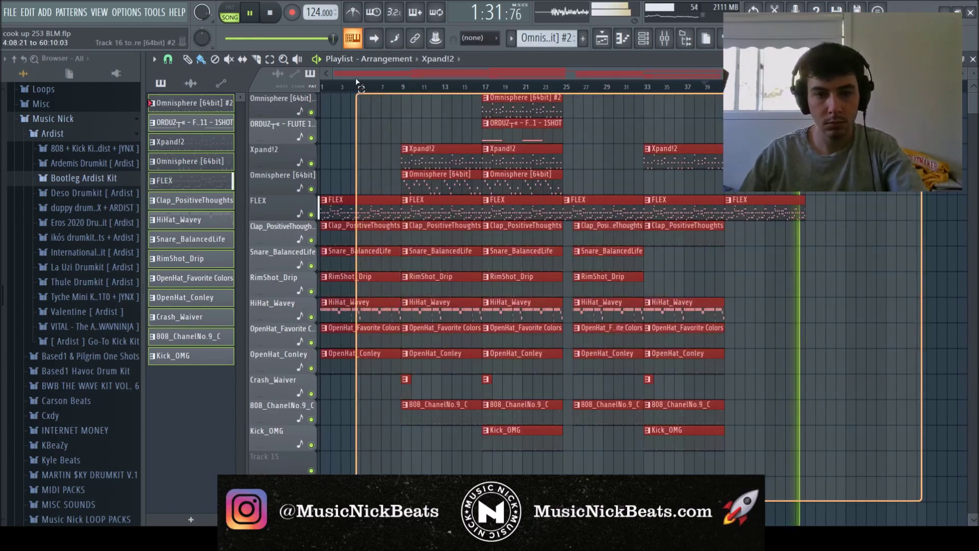
key("ctrl+b")
scroll(546, 192, "down", 2)
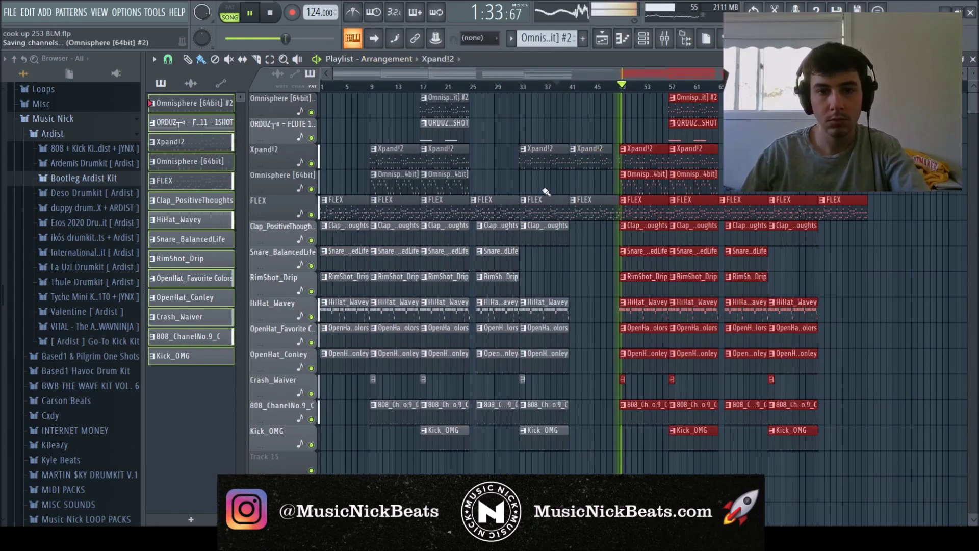
left_click(897, 258, "ctrl")
key("ctrl+s")
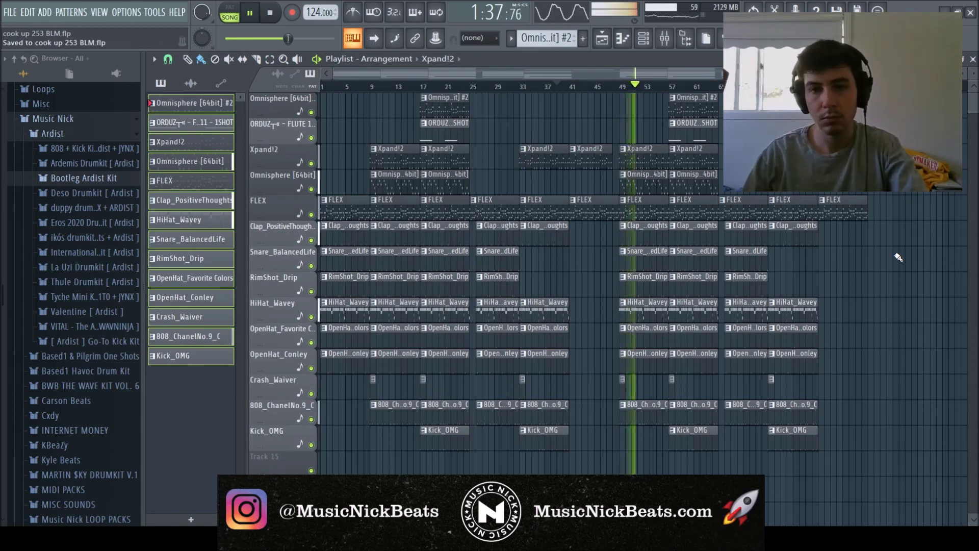
Extend the arrangement with further drum and 808 sections at bars 81 and 89, ending with a FLEX clip at bar 97.
scroll(886, 311, "up", 2)
left_click_drag(831, 461, 680, 221)
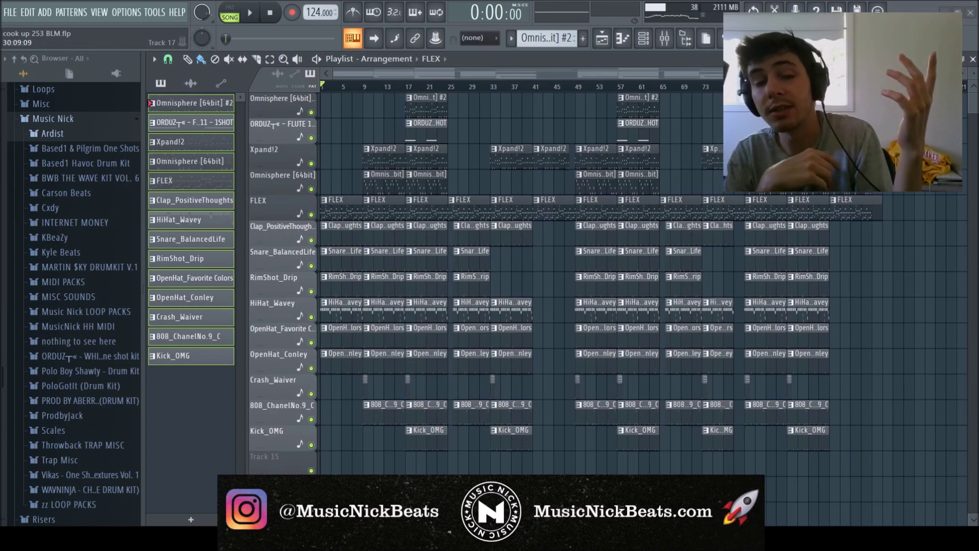